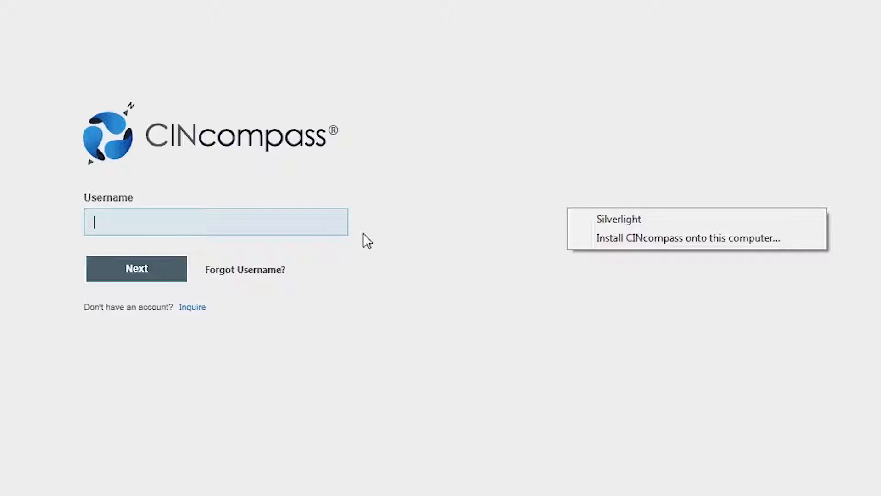
# Log in to CINcompass with the account username and password
pyautogui.click(314, 224)
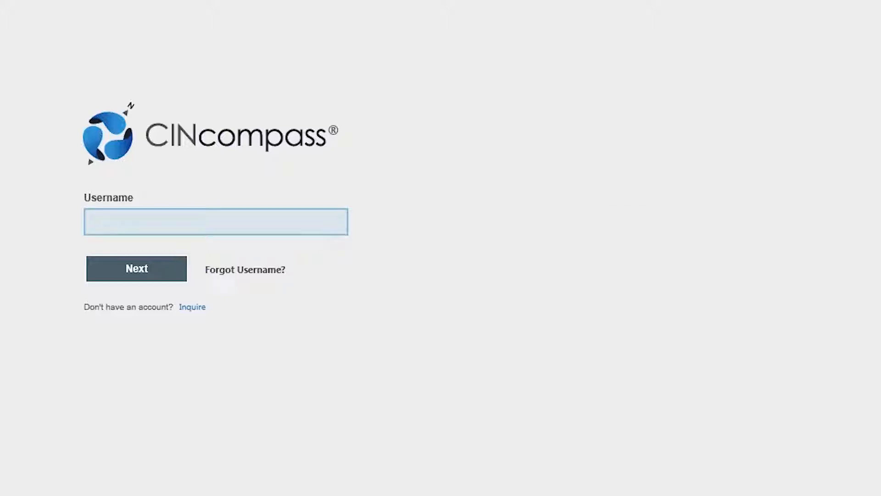
pyautogui.write('Alicia')
pyautogui.press('Return')
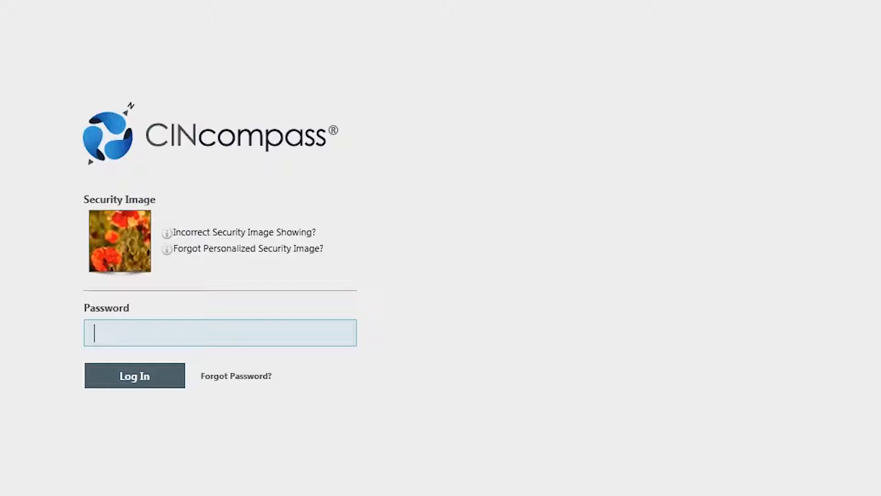
pyautogui.write('••••••••')
pyautogui.press('Return')
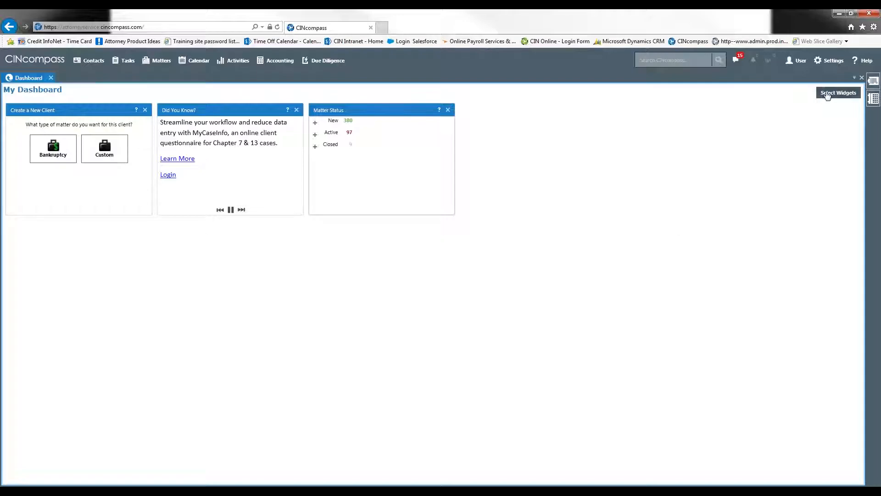
# Add the Hours Billed, Financials, My Agenda, Matter Type and Lead Source, Recent Matters and Scheduled Payments widgets to the dashboard
pyautogui.click(828, 93)
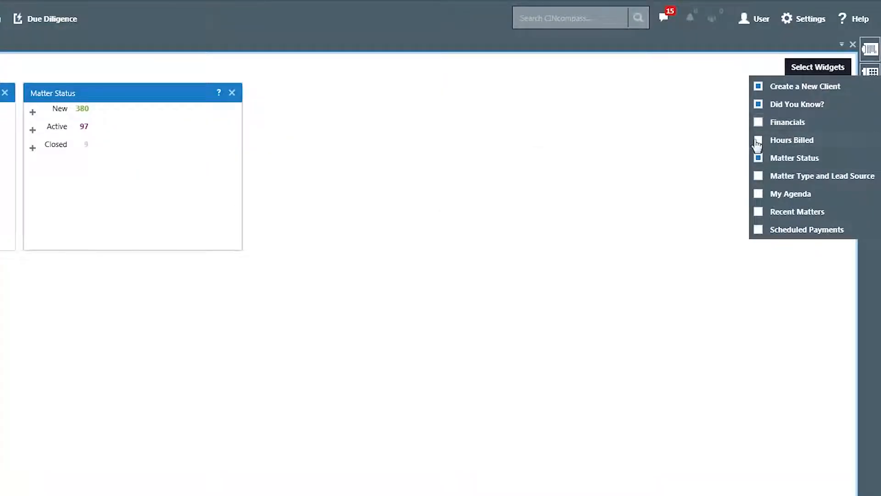
pyautogui.click(757, 141)
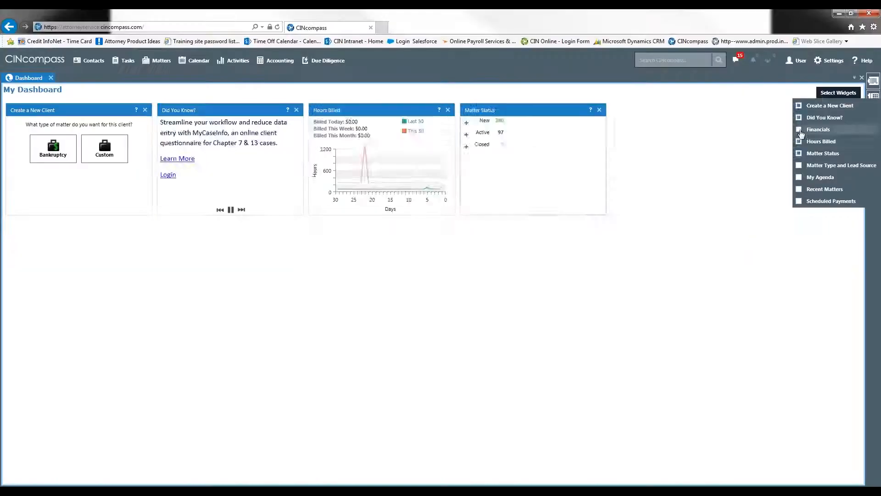
pyautogui.click(800, 130)
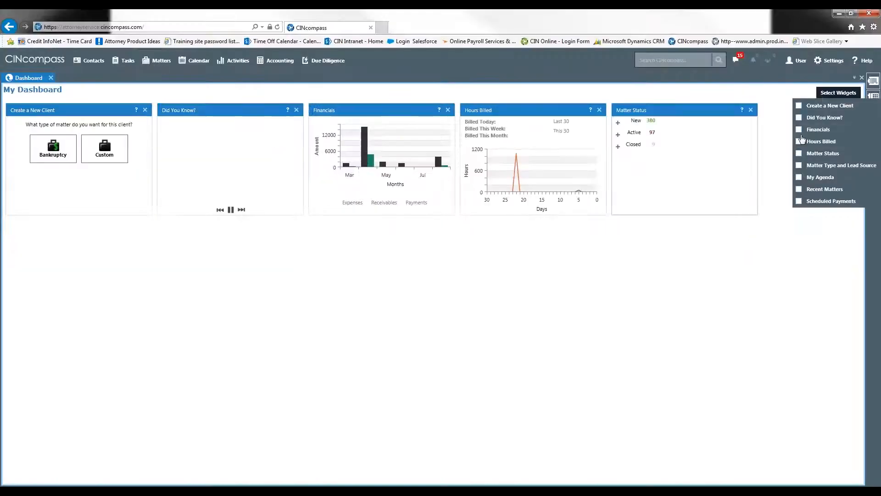
pyautogui.click(800, 178)
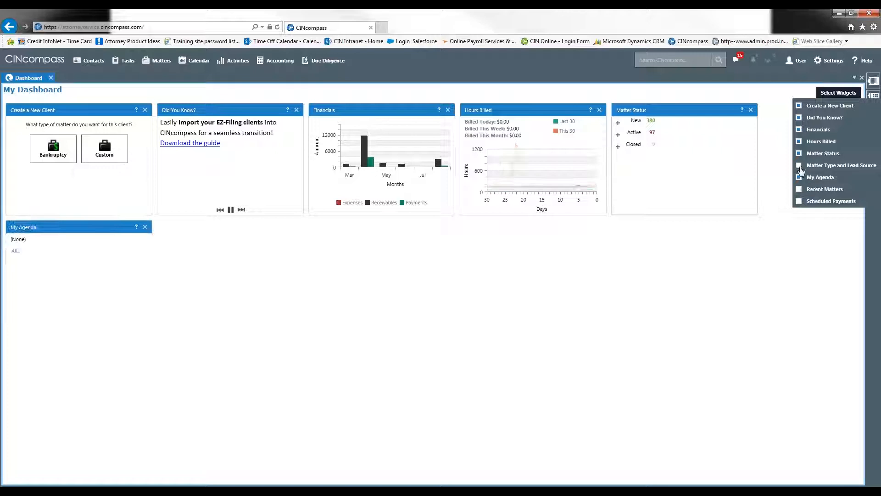
pyautogui.click(799, 189)
pyautogui.click(800, 201)
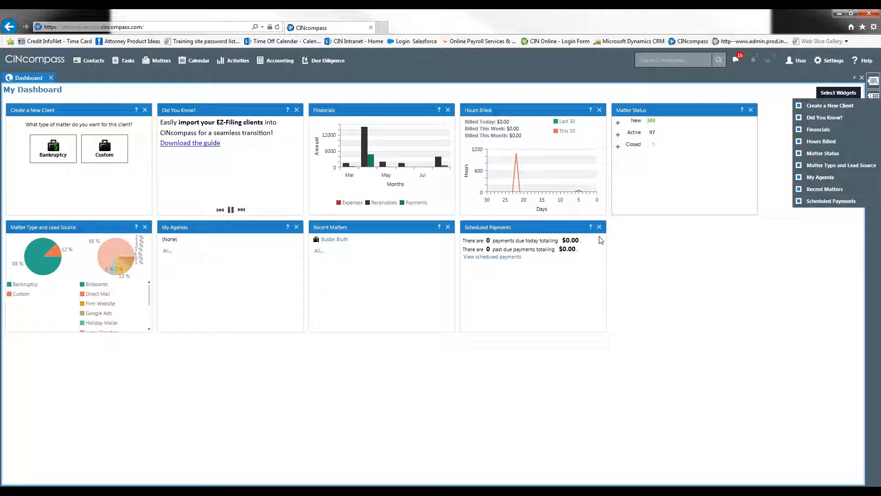
# Remove the Scheduled Payments, Recent Matters, My Agenda, Matter Type and Lead Source, Matter Status, Hours Billed and Financials widgets from the dashboard
pyautogui.click(598, 228)
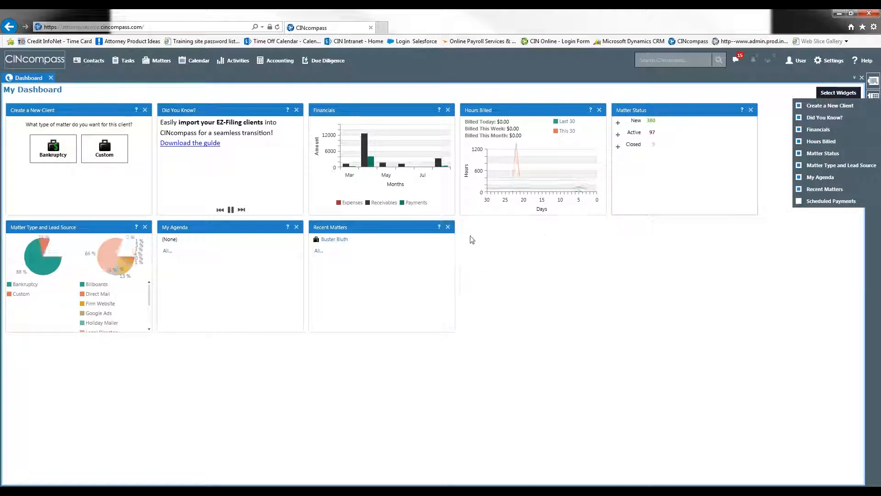
pyautogui.click(449, 227)
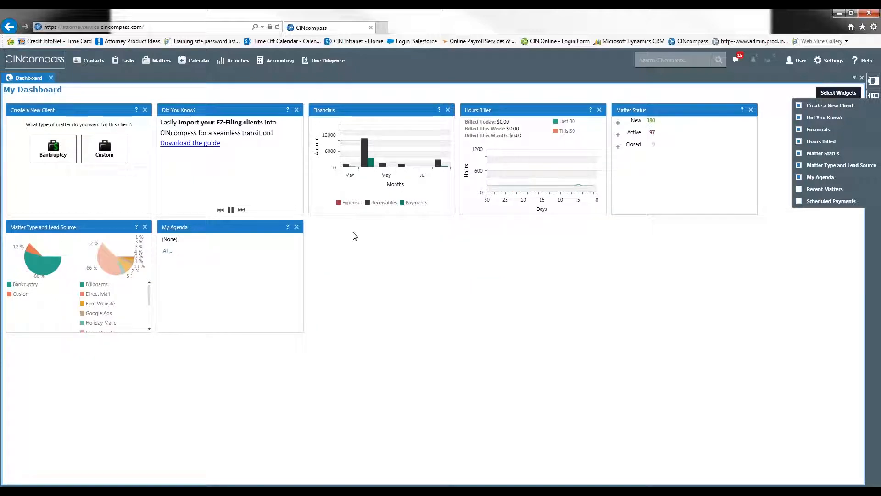
pyautogui.click(297, 226)
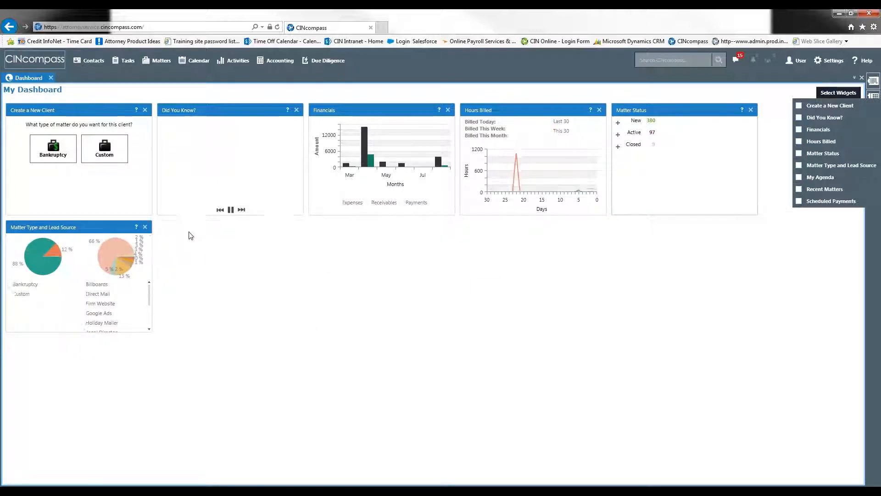
pyautogui.click(146, 228)
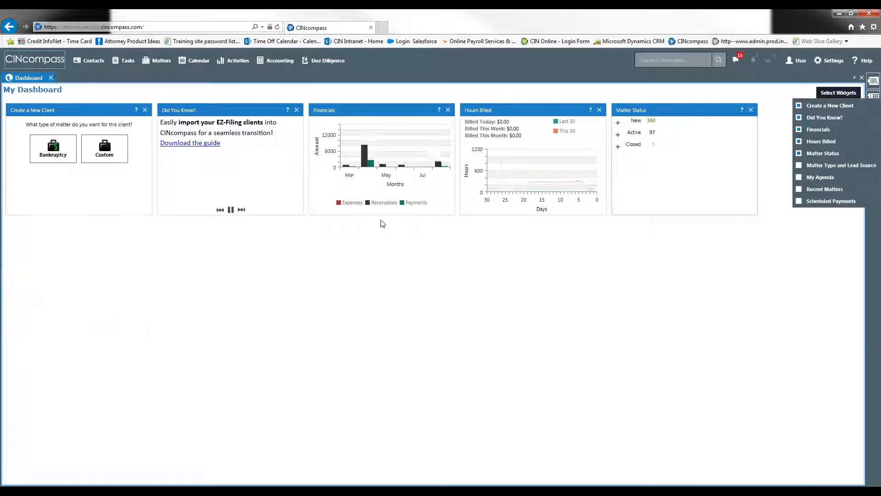
pyautogui.click(751, 110)
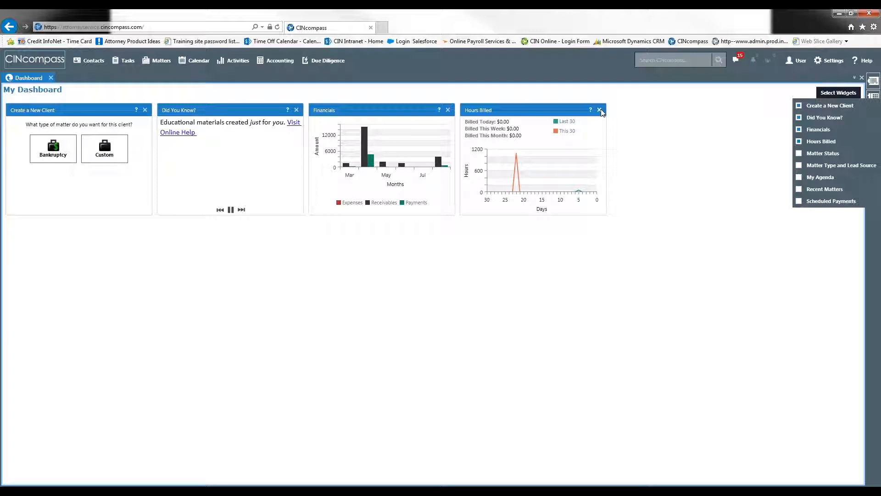
pyautogui.click(600, 110)
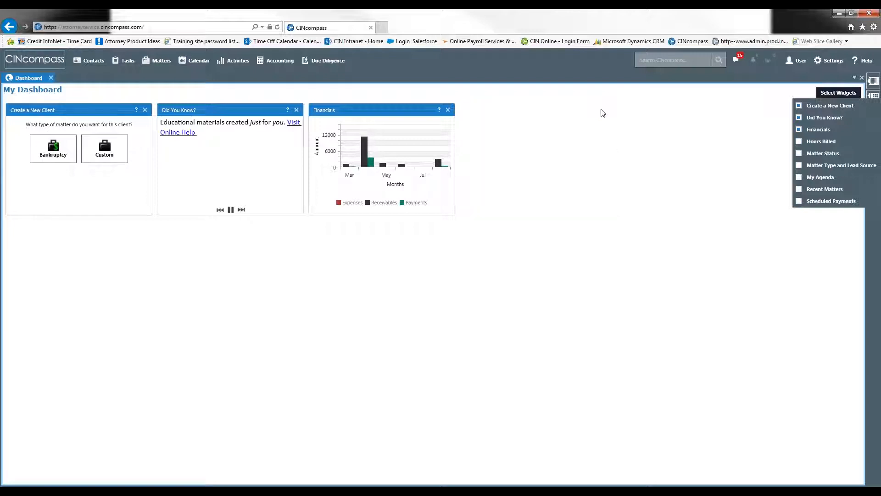
pyautogui.click(448, 110)
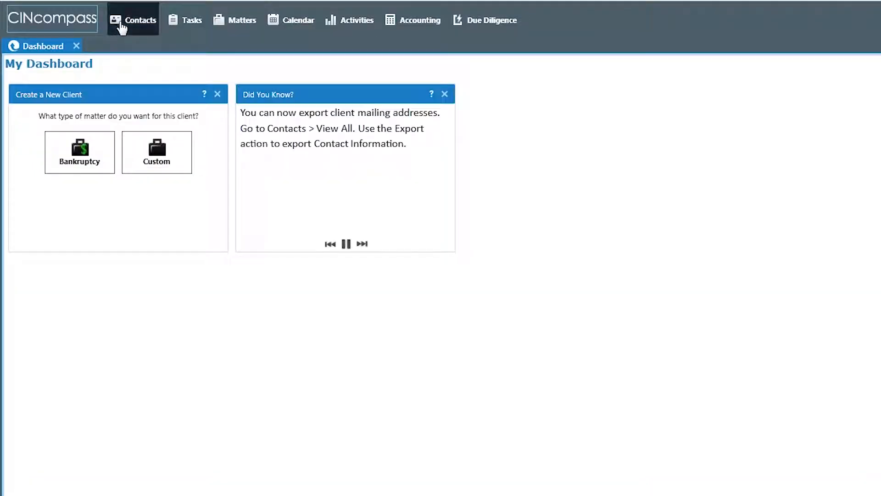
# Review the available options for contacts, tasks, matters, calendar, activities, accounting, due diligence, search and the user account
pyautogui.click(136, 26)
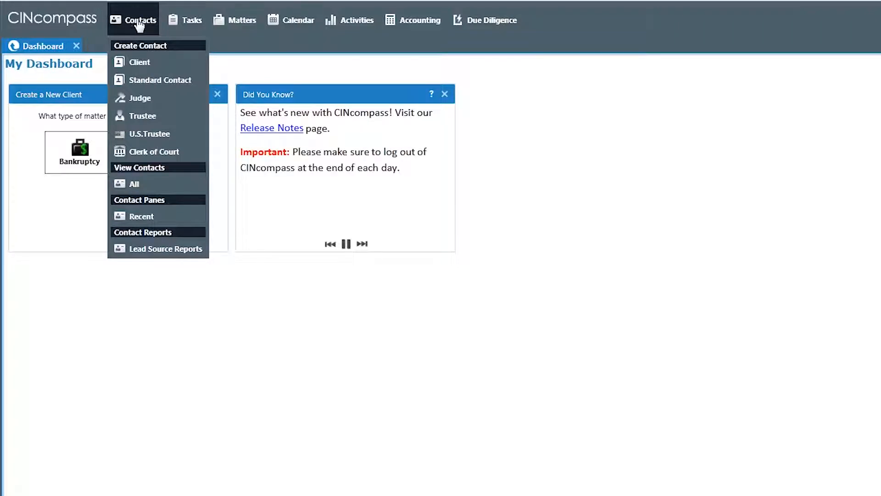
pyautogui.moveTo(188, 25)
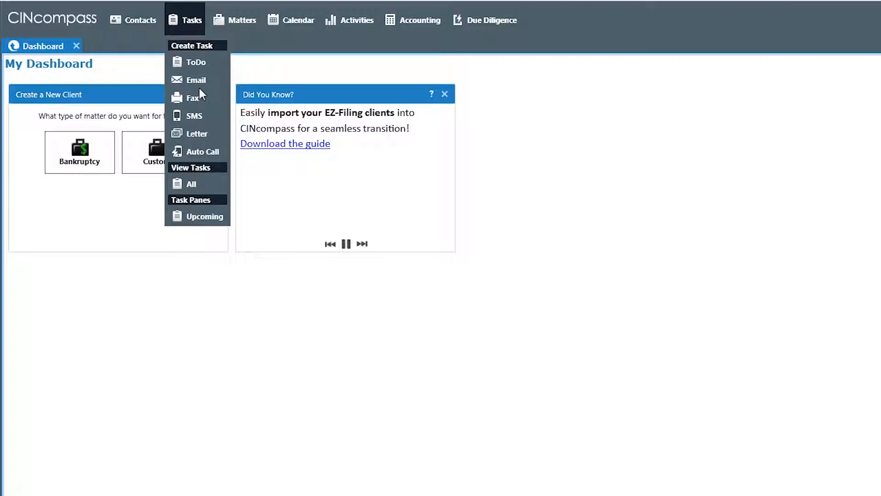
pyautogui.click(238, 22)
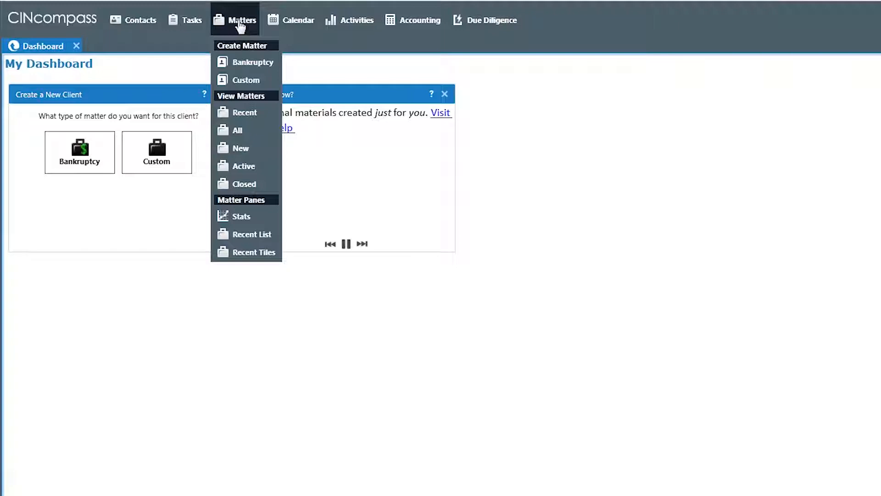
pyautogui.moveTo(305, 26)
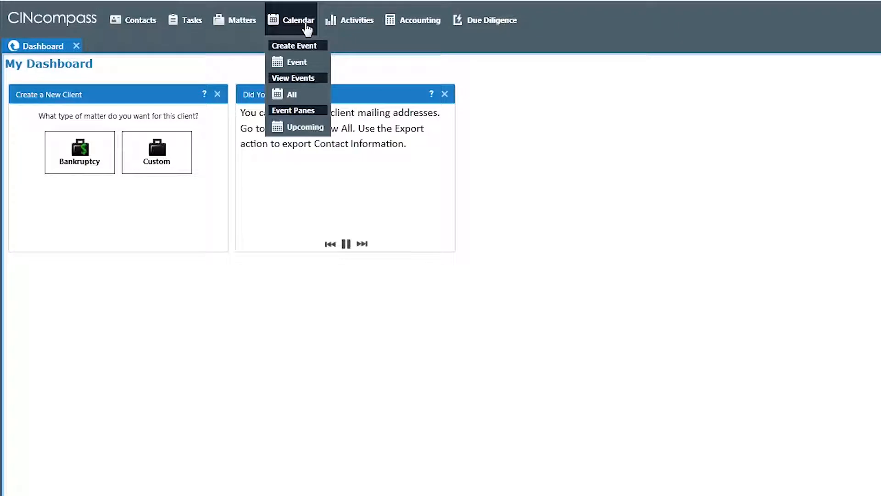
pyautogui.moveTo(338, 23)
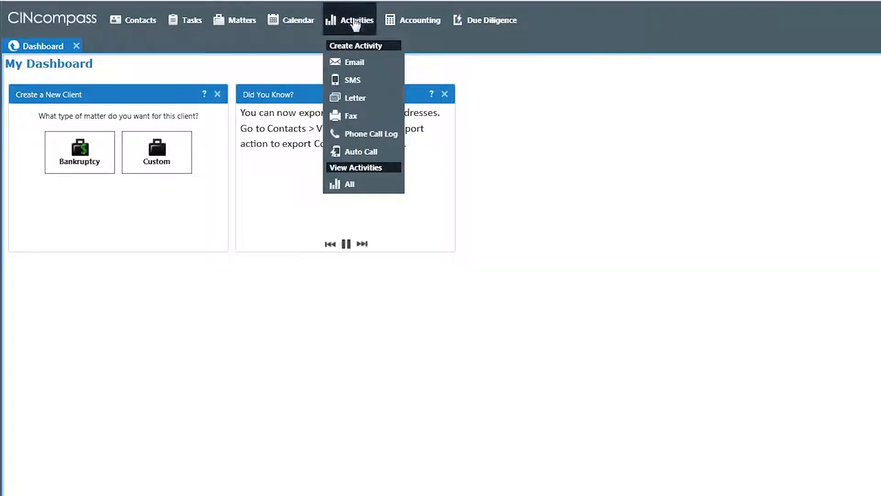
pyautogui.moveTo(399, 22)
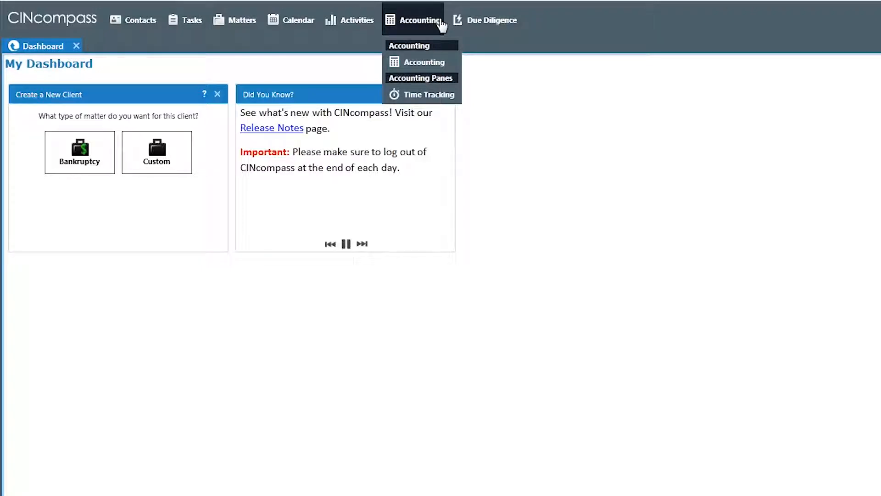
pyautogui.moveTo(497, 27)
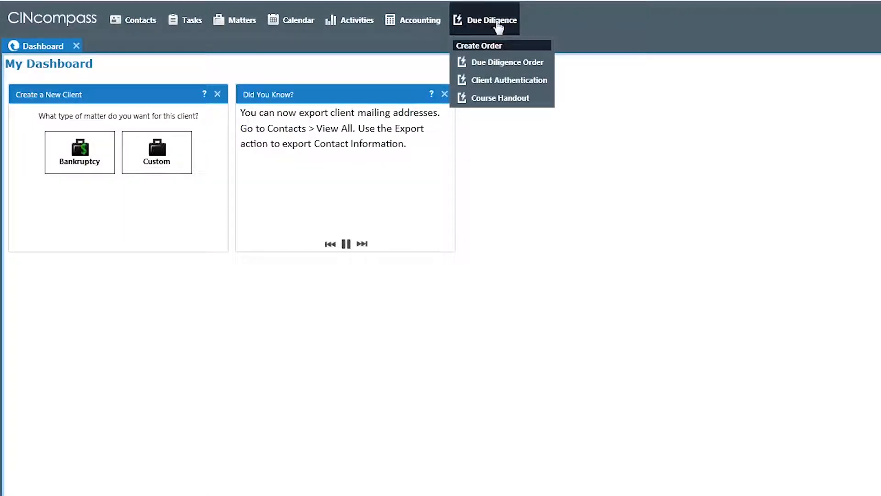
pyautogui.click(589, 19)
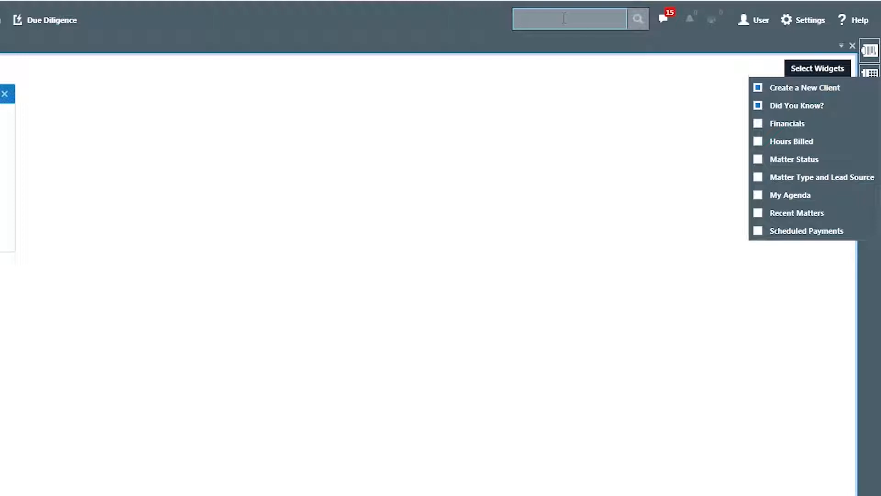
pyautogui.click(758, 23)
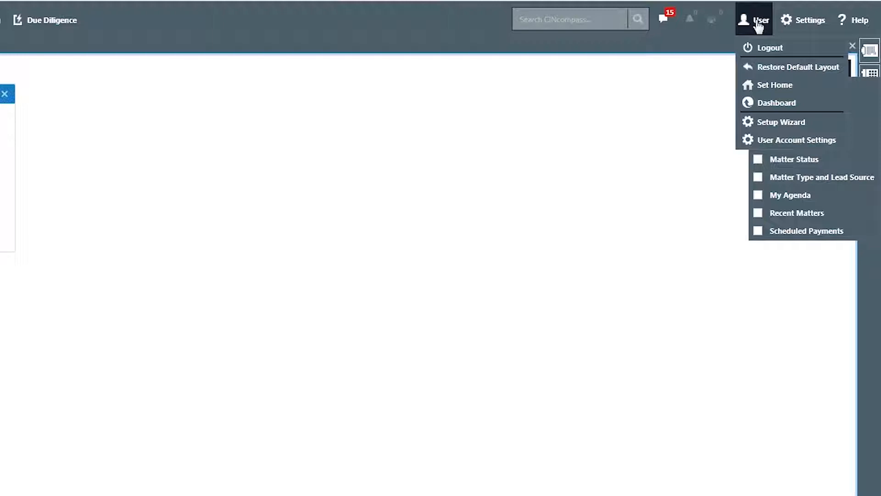
# View the firm information, Billing and Due Diligence Billing pages in Firm Settings, and close the settings
pyautogui.click(805, 26)
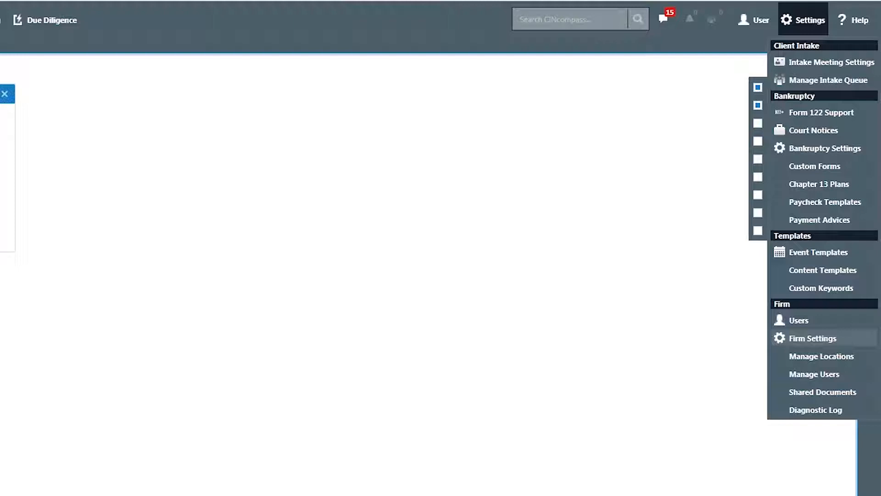
pyautogui.click(819, 341)
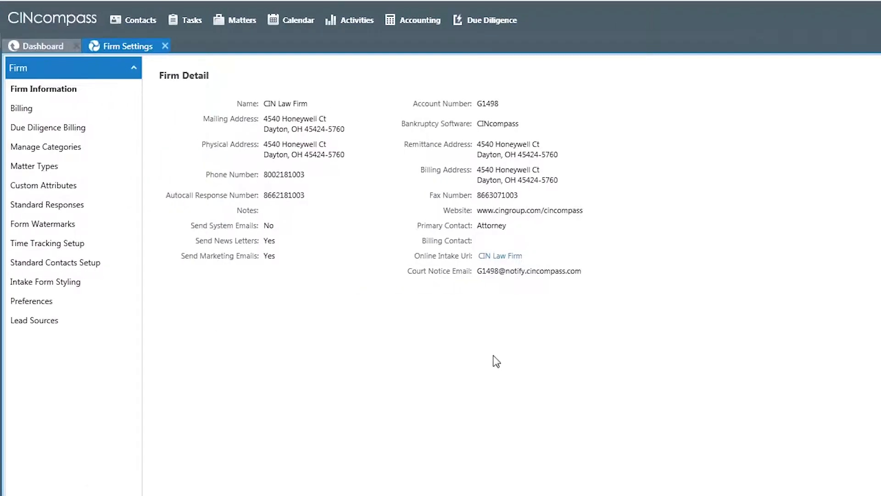
pyautogui.click(32, 112)
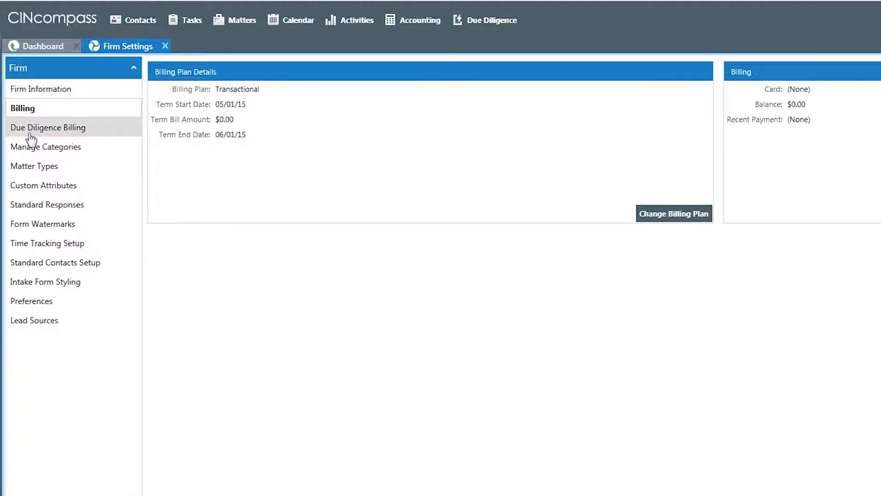
pyautogui.click(30, 134)
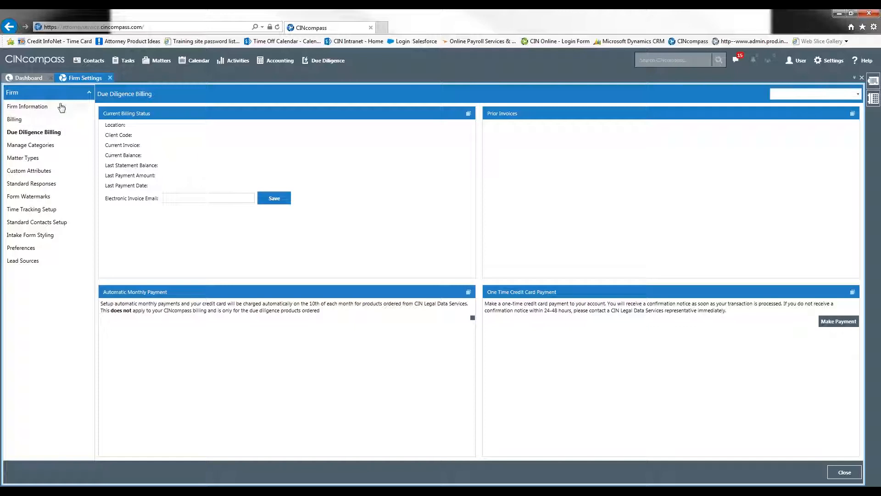
pyautogui.click(110, 78)
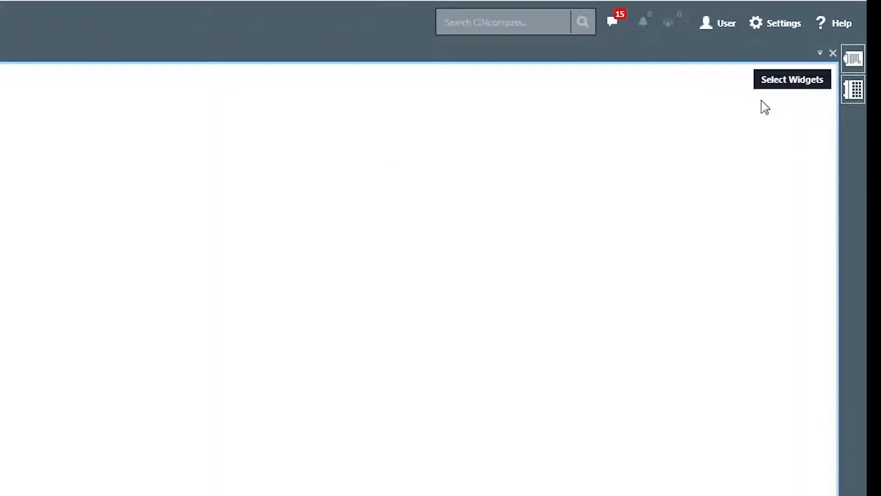
# Search the online Help Center for "importing", look over its support options, and return to the dashboard
pyautogui.click(855, 26)
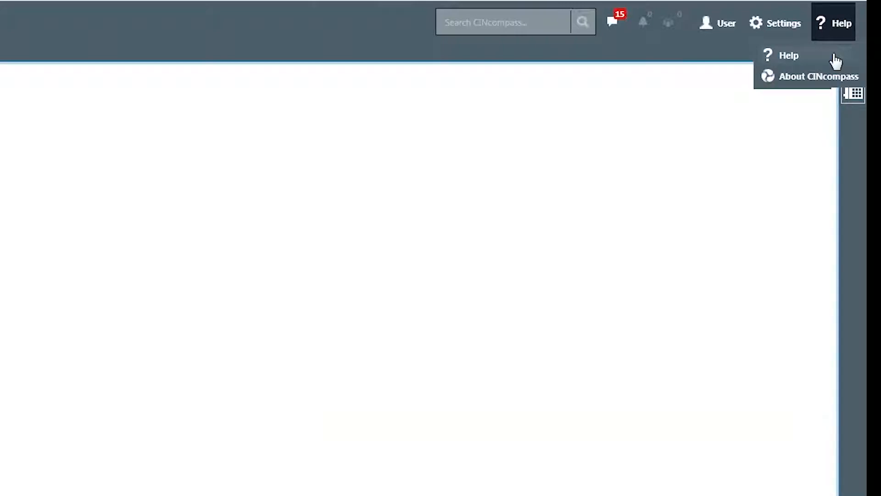
pyautogui.click(834, 61)
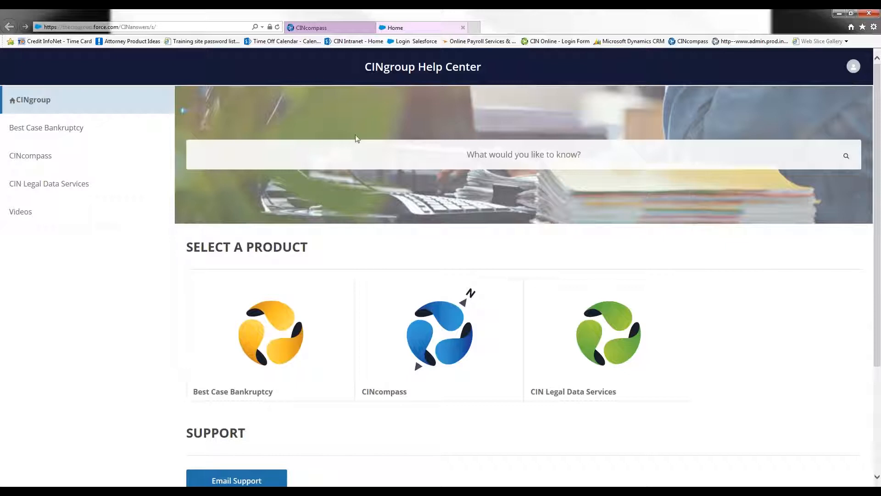
pyautogui.click(352, 149)
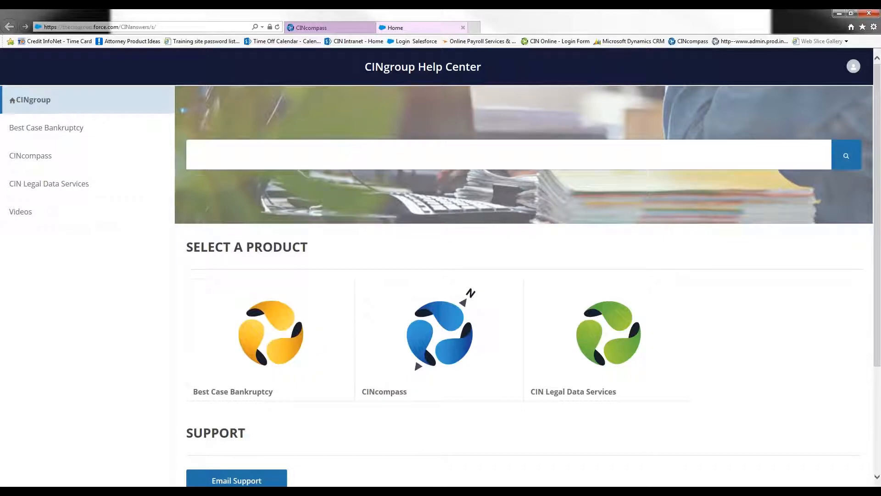
pyautogui.write('importing')
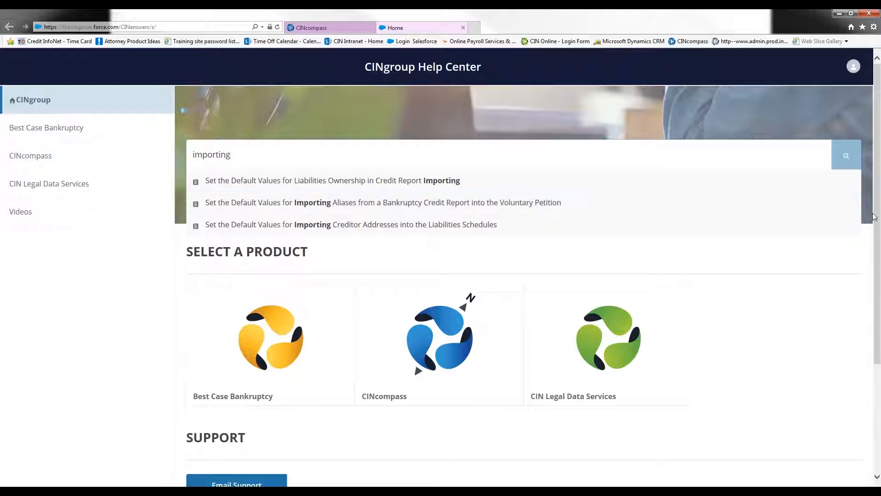
pyautogui.scroll(-3, 415, 348)
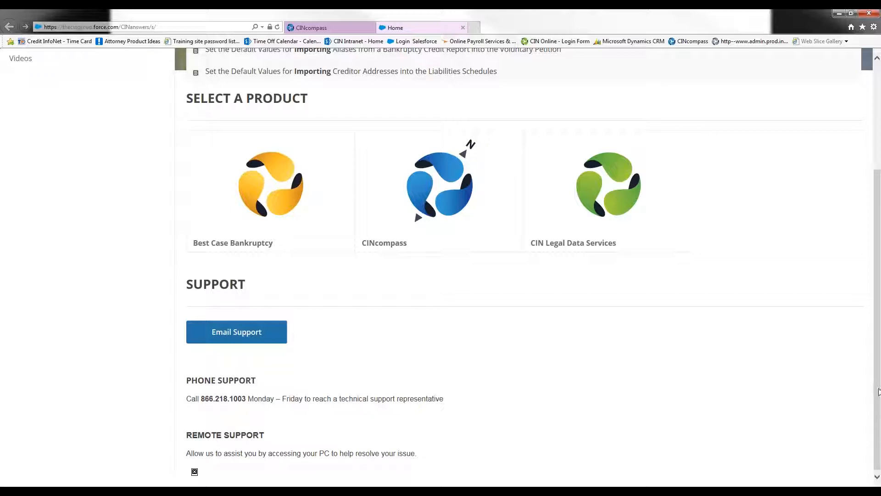
pyautogui.moveTo(879, 392); pyautogui.dragTo(878, 284)
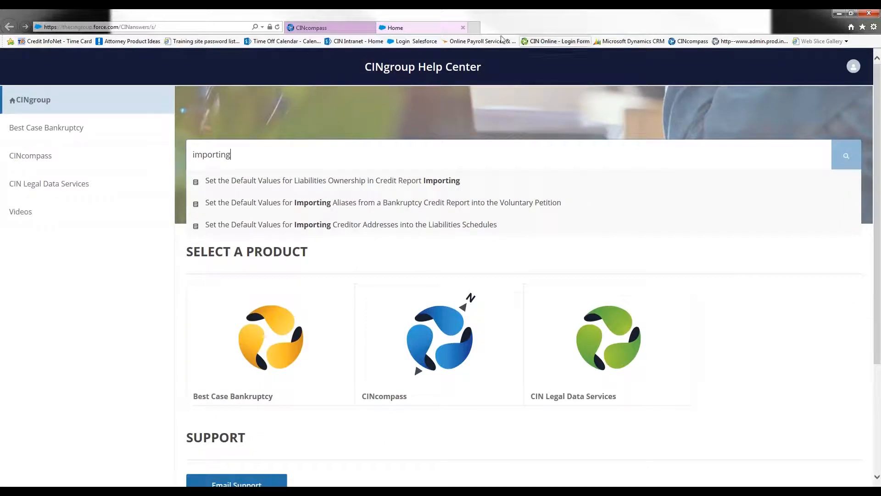
pyautogui.click(464, 27)
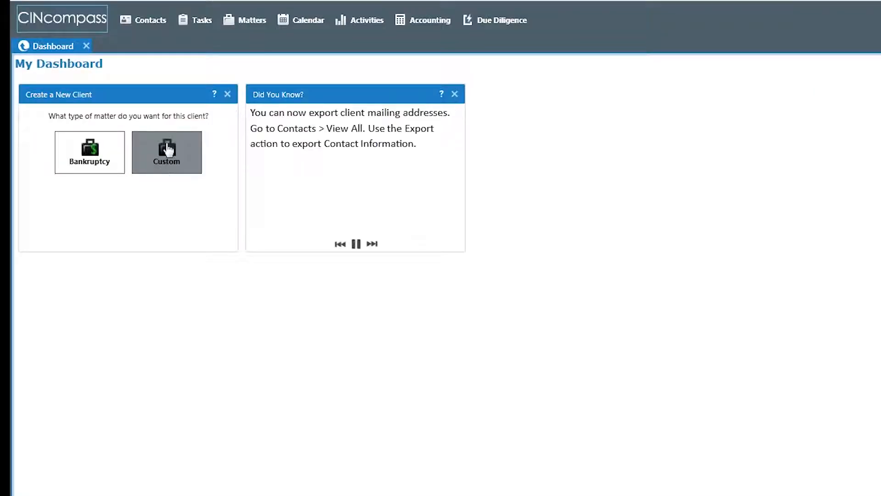
# Create a new bankruptcy matter and enter the primary applicant's full name in the contact details
pyautogui.click(247, 20)
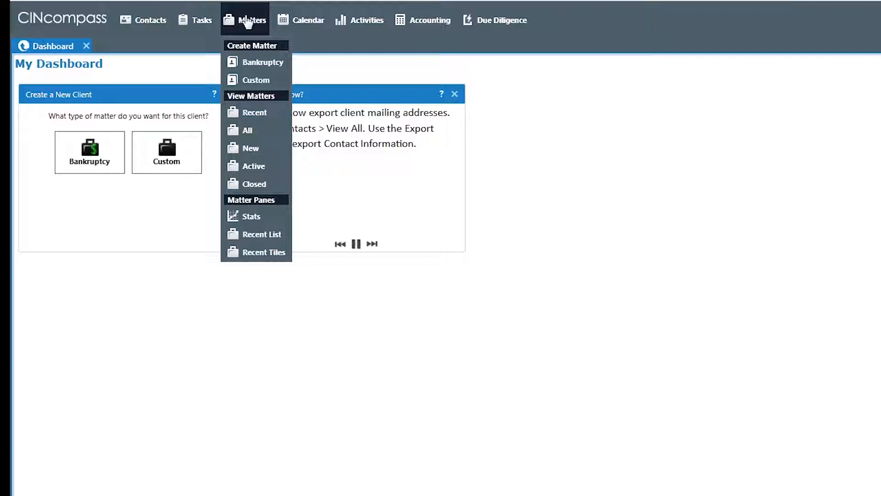
pyautogui.click(255, 68)
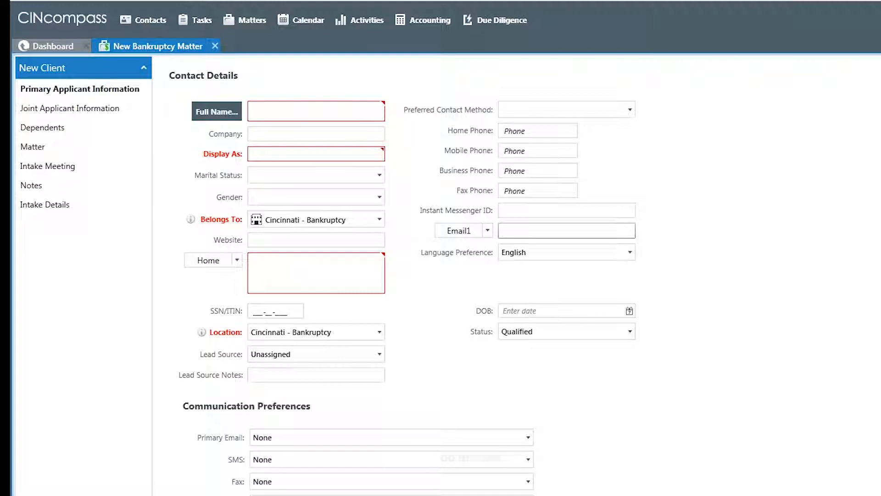
pyautogui.click(269, 116)
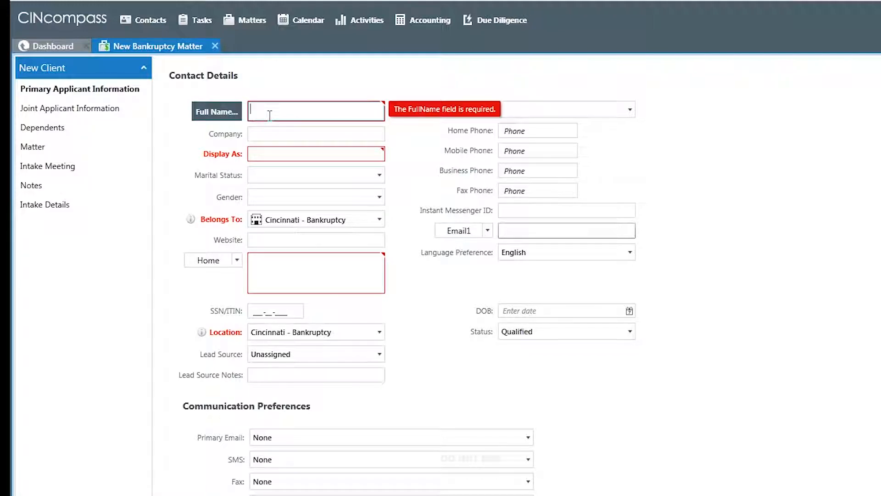
pyautogui.write('George Bush')
pyautogui.press('BackSpace')
pyautogui.press('BackSpace')
pyautogui.press('BackSpace')
pyautogui.write('ush')
pyautogui.press('Tab')
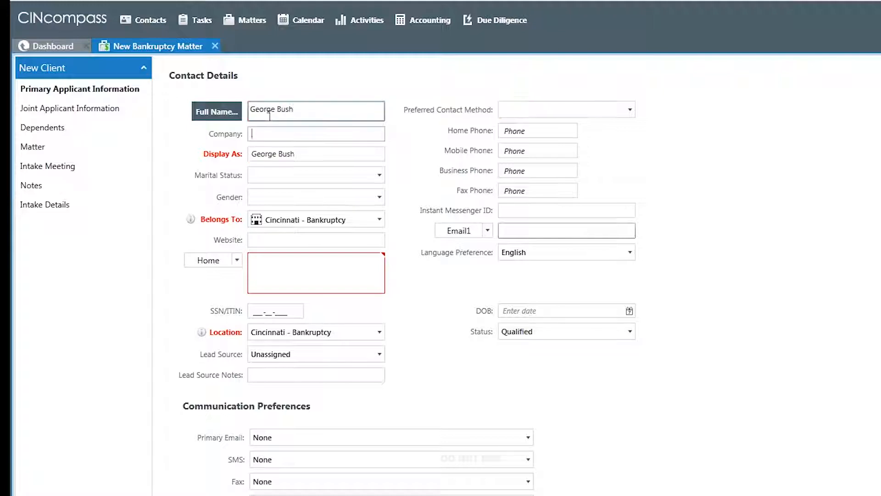
# Set the primary applicant's gender to Male and have the contact belong to Cincinnati - Bankruptcy
pyautogui.click(278, 195)
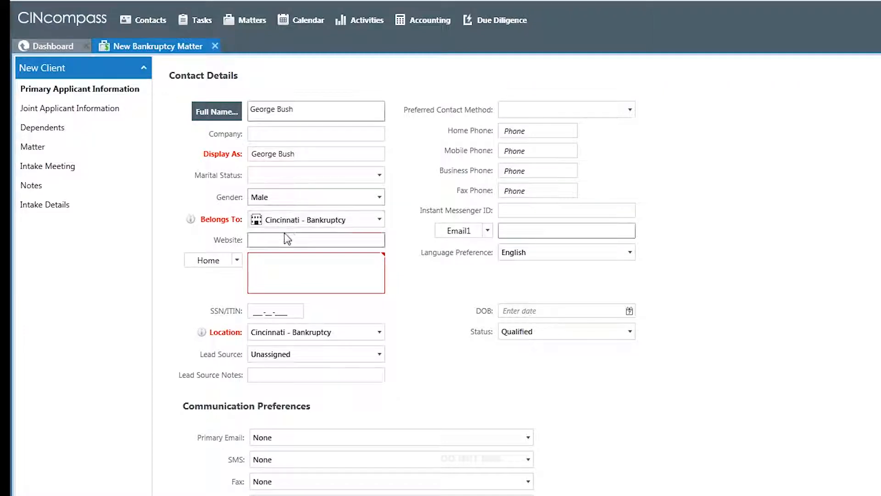
pyautogui.click(301, 222)
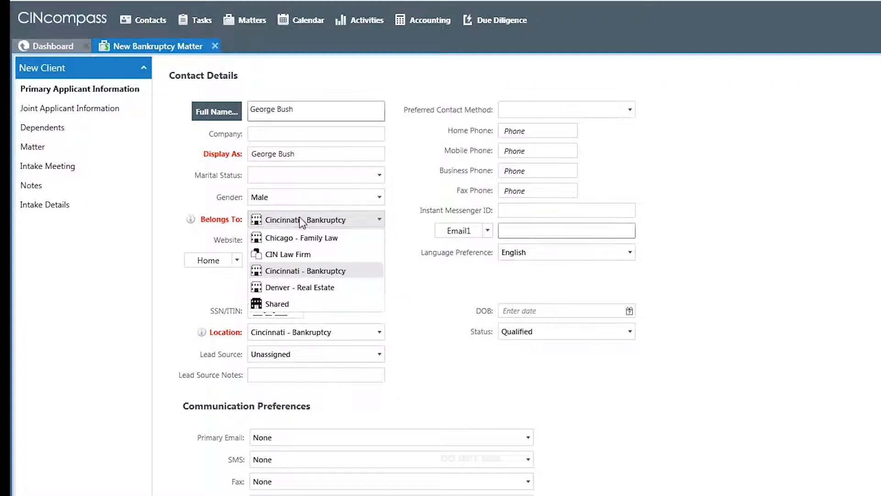
pyautogui.click(299, 272)
# Enter the primary applicant's home address, view its separate fields in the address check, and close the check without saving
pyautogui.click(301, 262)
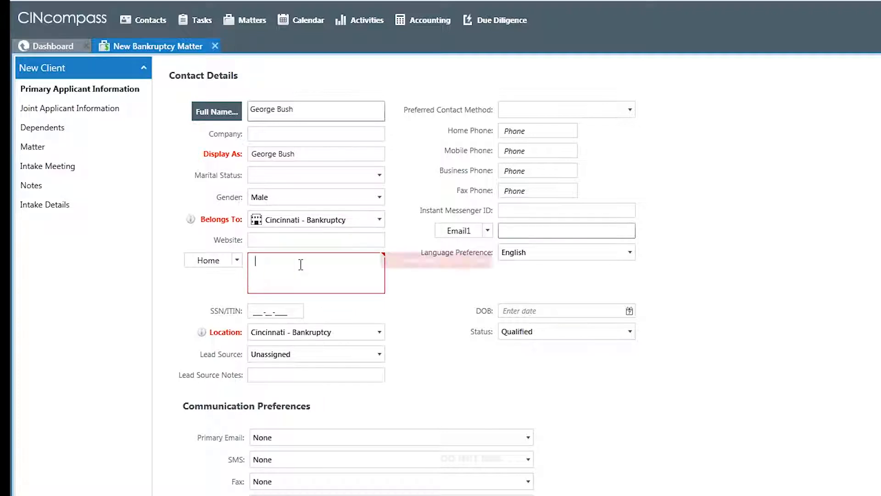
pyautogui.write('14')
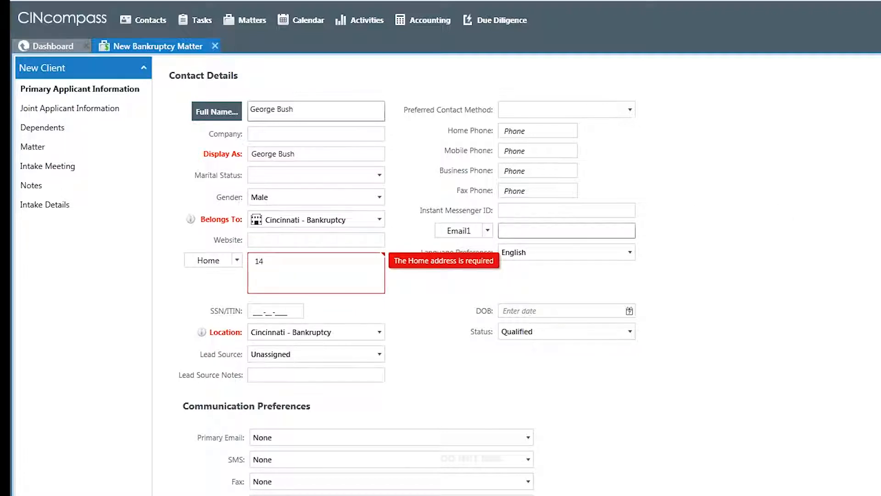
pyautogui.press('BackSpace')
pyautogui.press('BackSpace')
pyautogui.write('4540 Honeywell Ct Dayton OH')
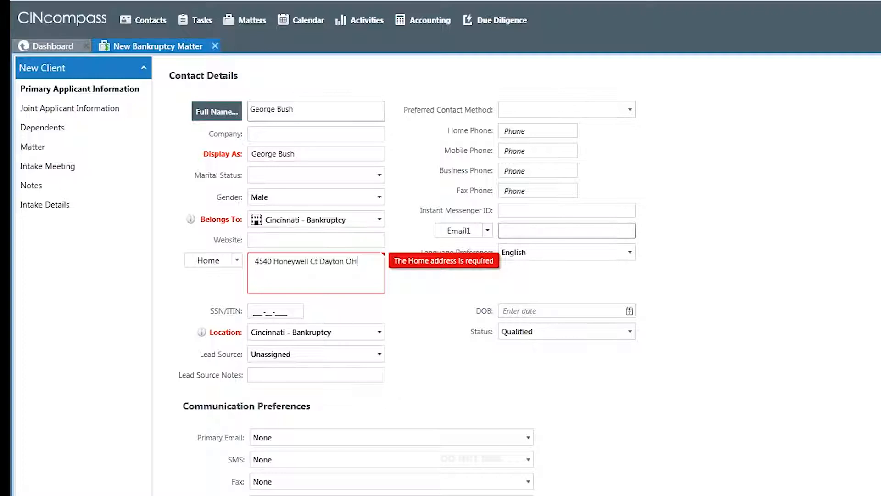
pyautogui.press('Tab')
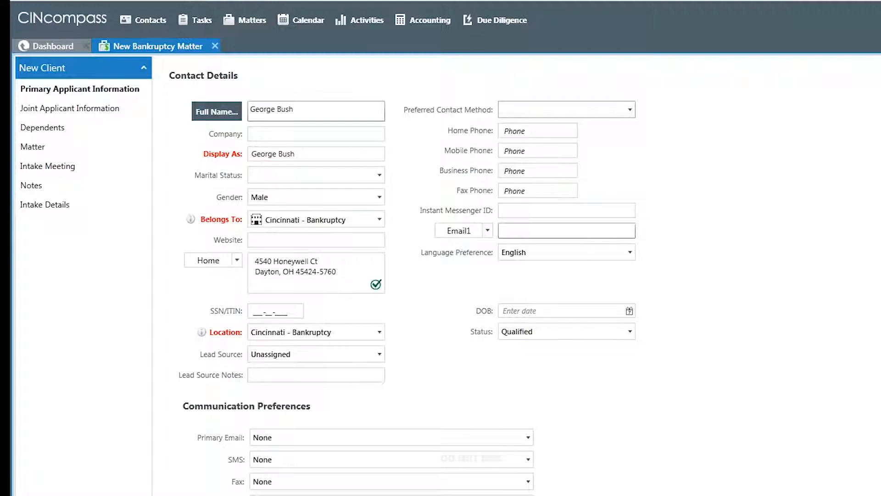
pyautogui.click(210, 261)
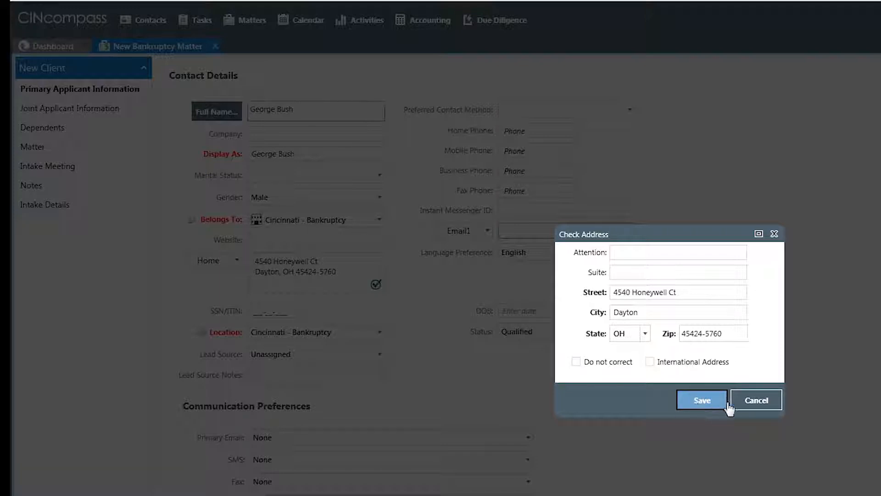
pyautogui.click(746, 403)
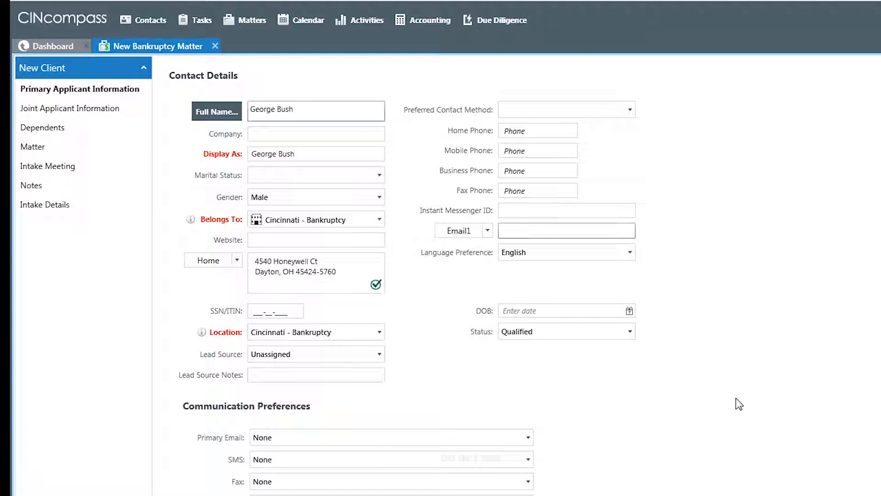
# Enter the primary applicant's SSN/ITIN
pyautogui.click(279, 310)
pyautogui.write('123-45-678')
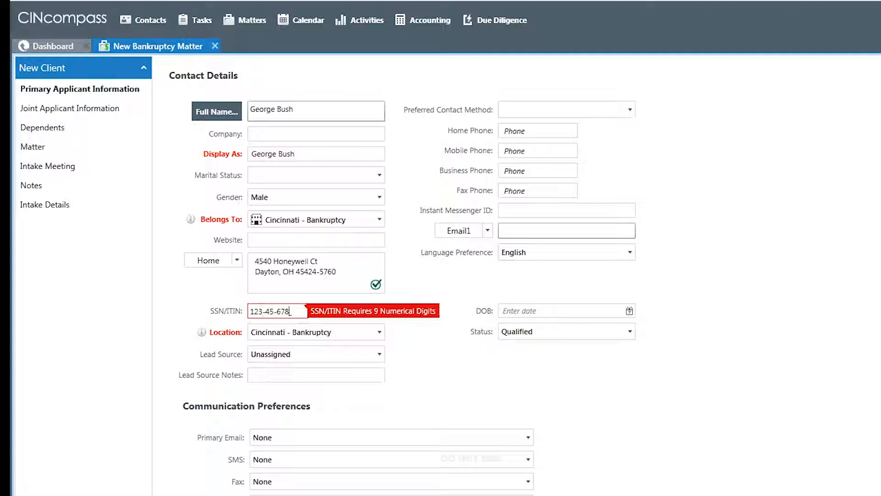
pyautogui.write('9')
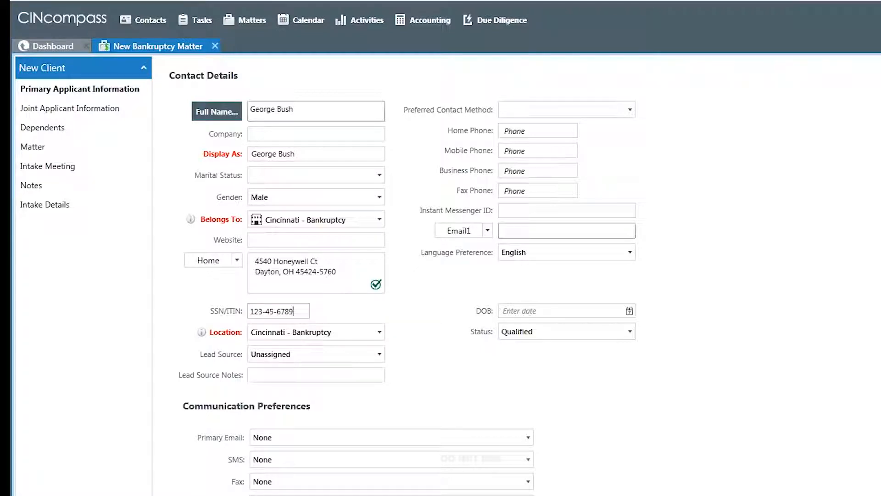
# Choose Cincinnati - Bankruptcy as the primary applicant's location and Holiday Mailer as the lead source
pyautogui.click(315, 332)
pyautogui.click(312, 367)
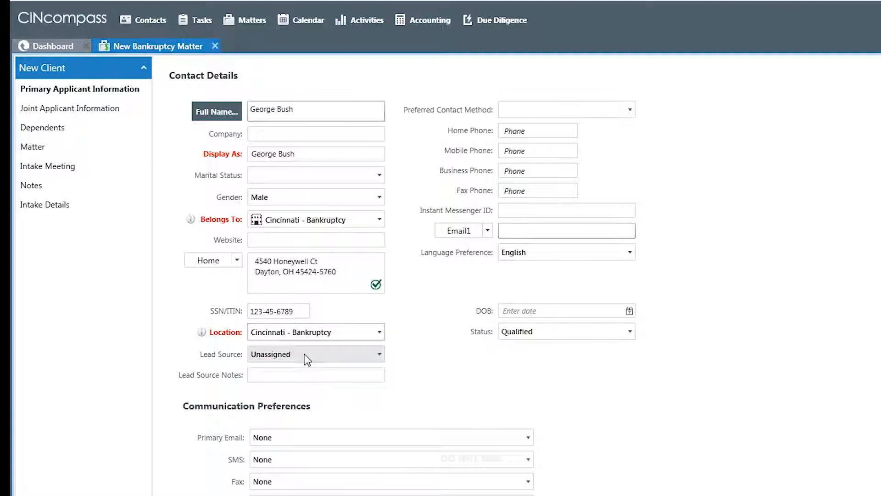
pyautogui.click(305, 354)
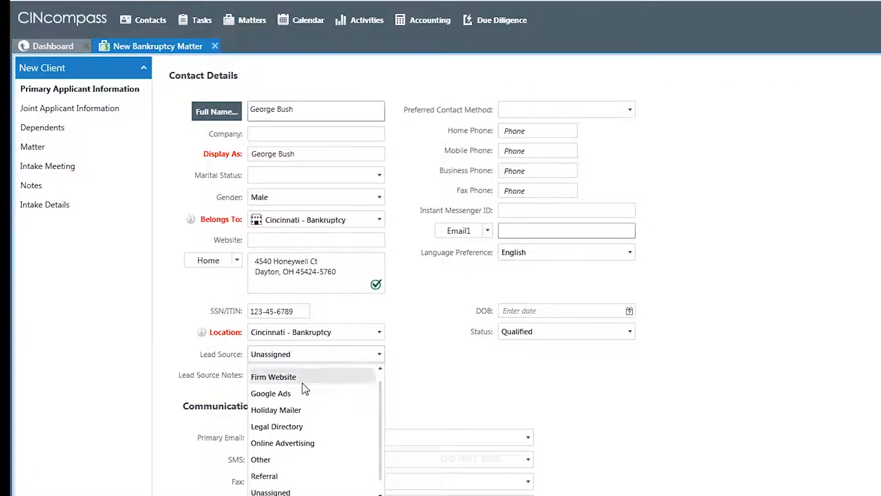
pyautogui.click(299, 411)
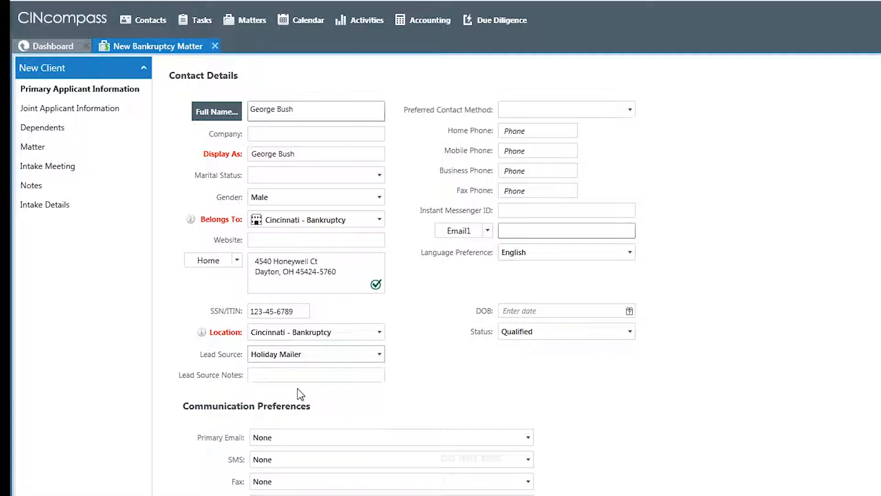
pyautogui.click(302, 375)
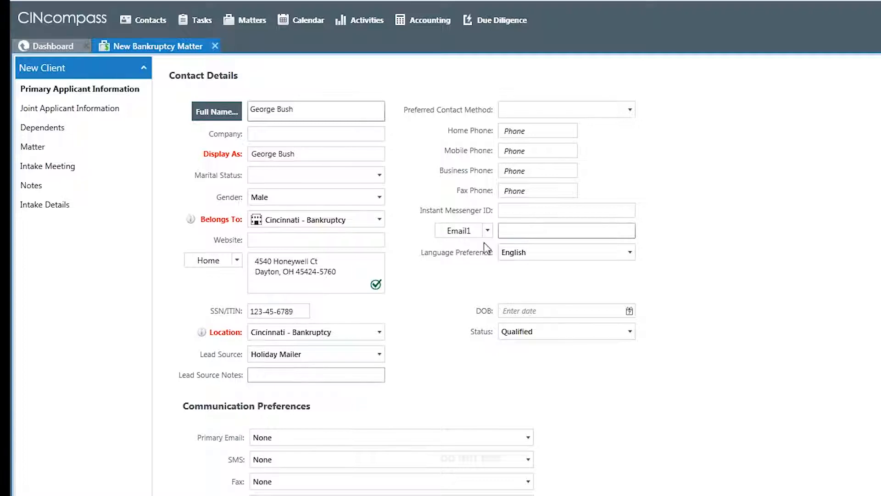
# Set the preferred contact method to Home and enter the primary applicant's home, mobile and business phone numbers
pyautogui.click(632, 111)
pyautogui.click(546, 128)
pyautogui.click(525, 133)
pyautogui.write('124) 5')
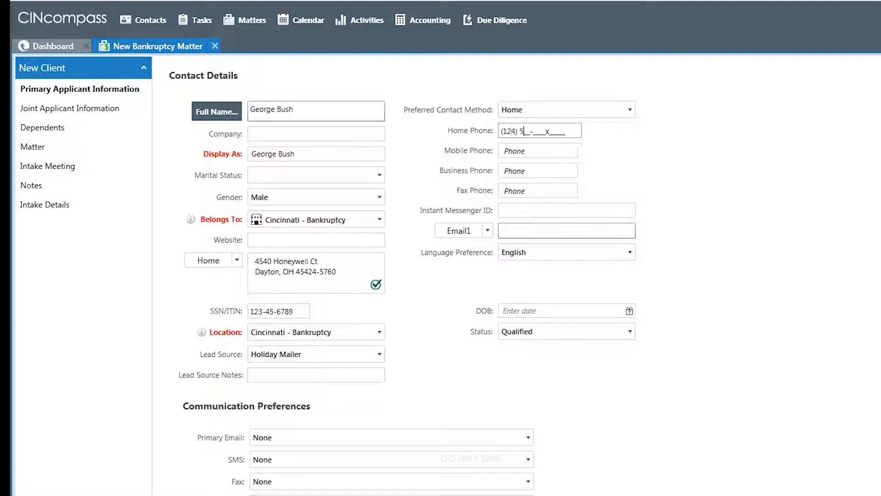
pyautogui.write('84-5651')
pyautogui.click(503, 151)
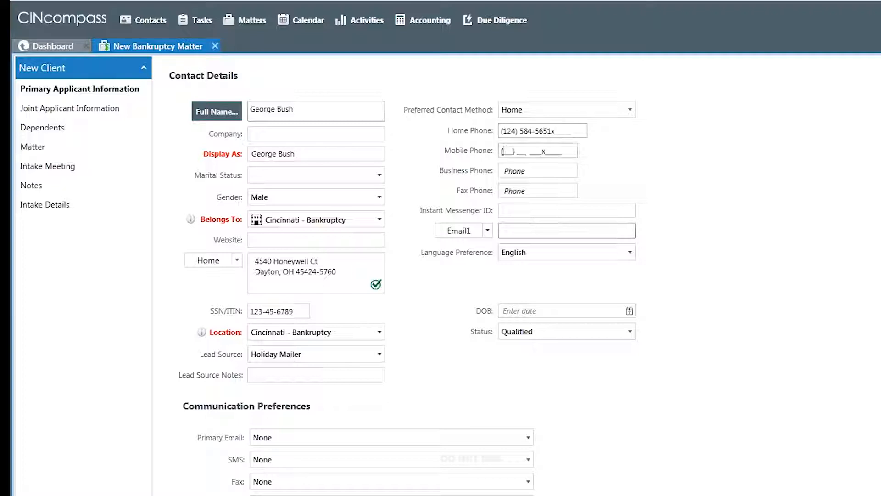
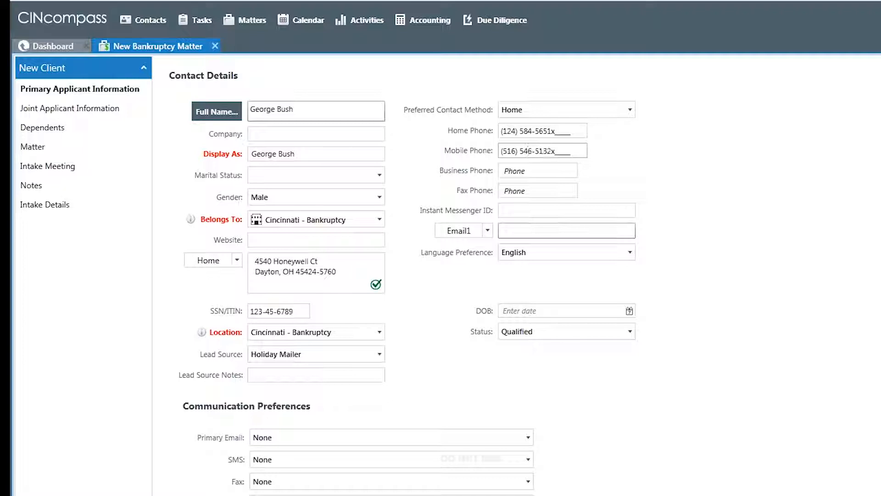
pyautogui.press('Tab')
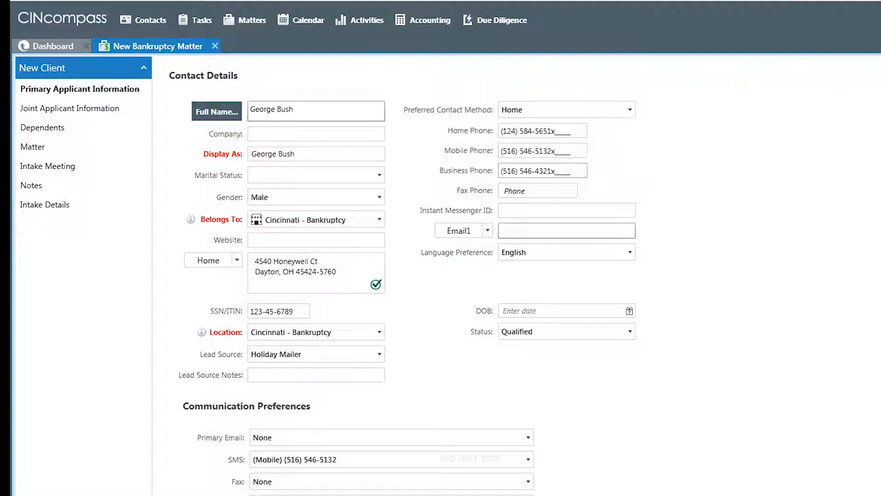
# Fill in the primary applicant's first e-mail address
pyautogui.click(522, 230)
pyautogui.write('none')
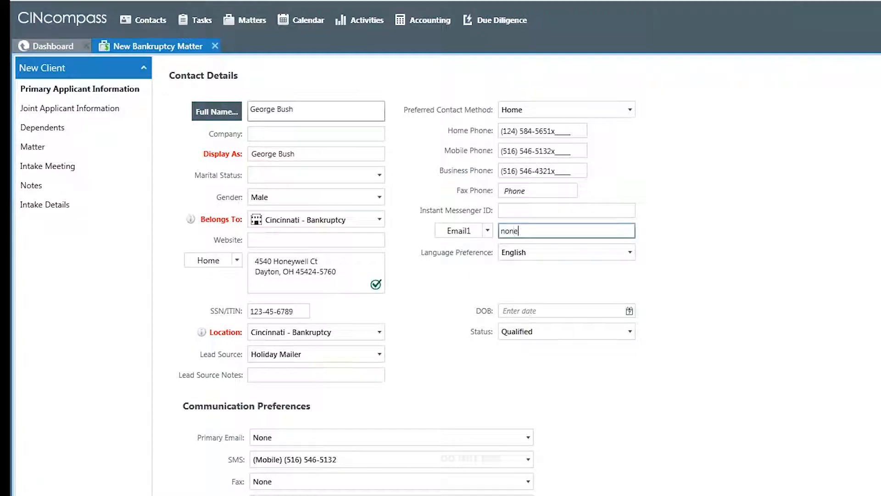
pyautogui.write('@none.com')
# In the communication preferences, choose the Email1 address as primary email and the home phone number for fax
pyautogui.scroll(-3, 564, 334)
pyautogui.scroll(-1, 275, 321)
pyautogui.click(280, 316)
pyautogui.click(295, 350)
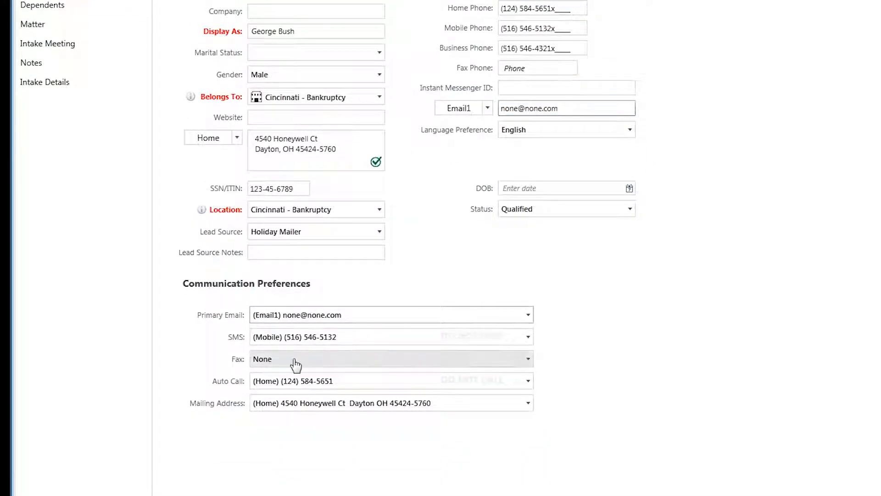
pyautogui.click(295, 362)
pyautogui.click(347, 394)
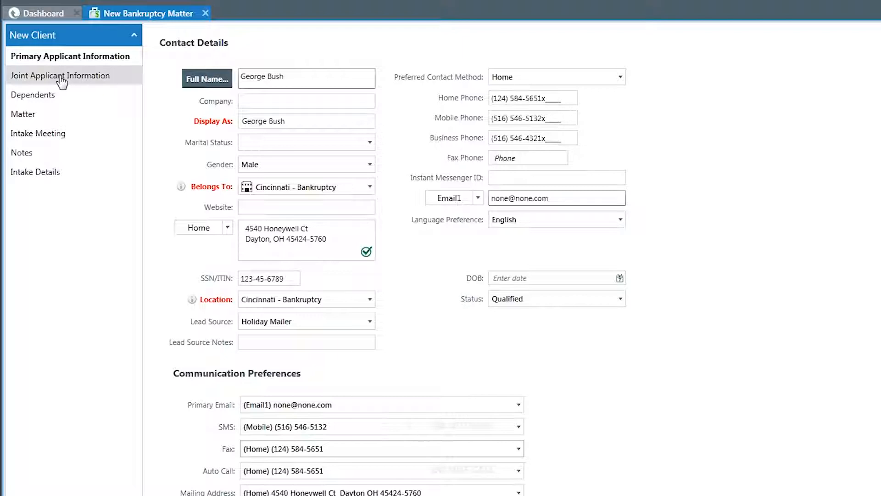
# Open the joint applicant information and enter the joint applicant's full name
pyautogui.click(61, 78)
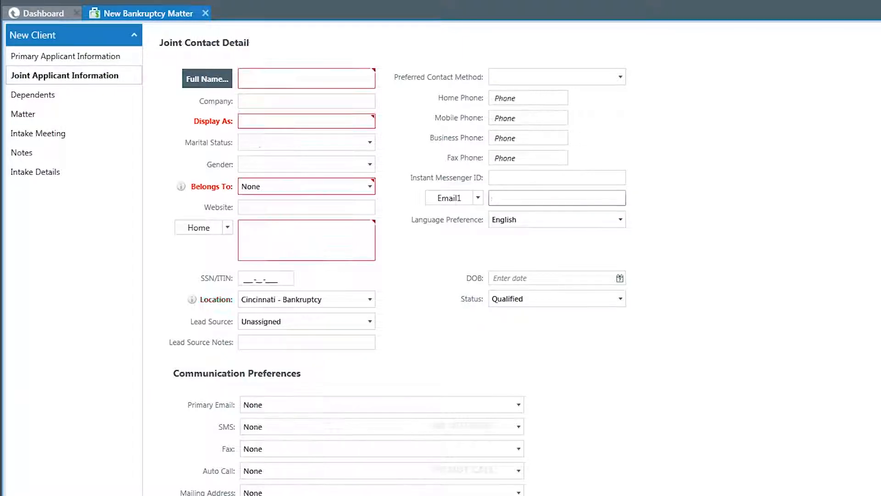
pyautogui.click(252, 75)
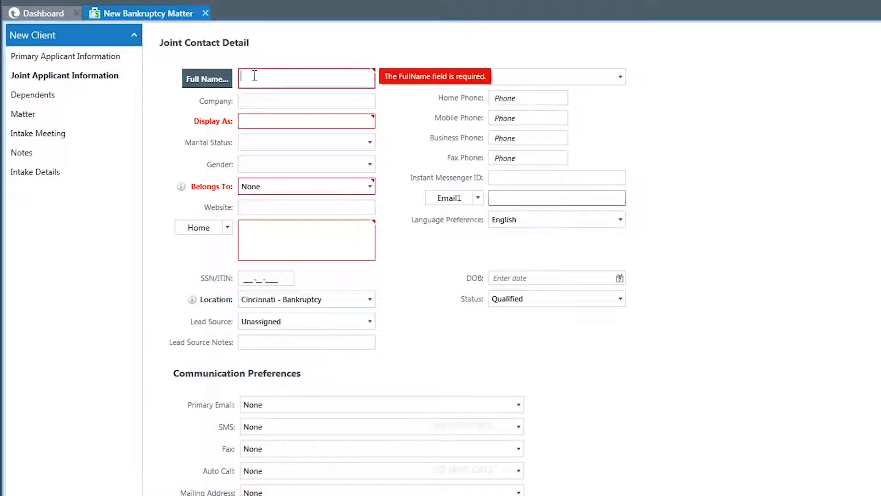
pyautogui.write('Barbara Bush')
pyautogui.press('Tab')
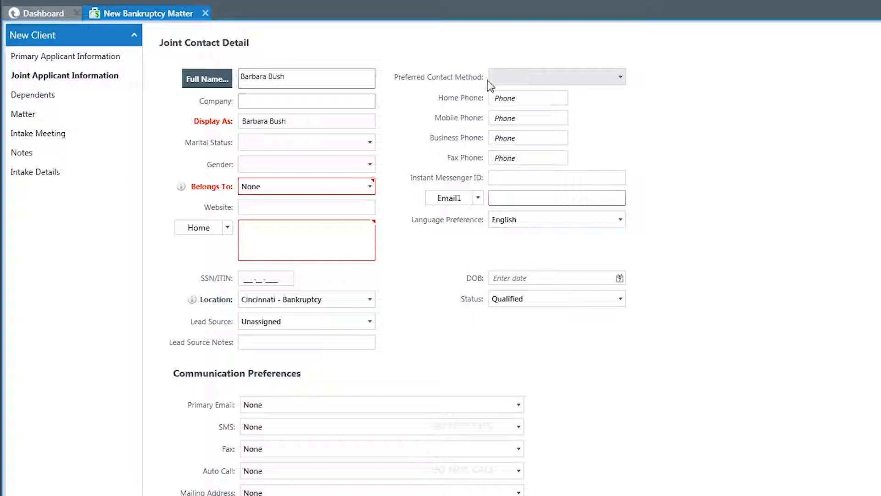
# Have the joint applicant's contact belong to Cincinnati - Bankruptcy
pyautogui.click(305, 190)
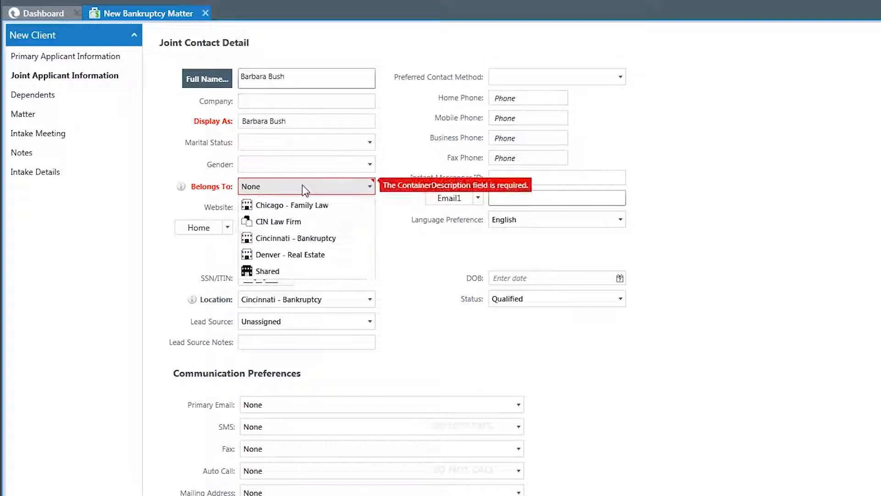
pyautogui.click(299, 223)
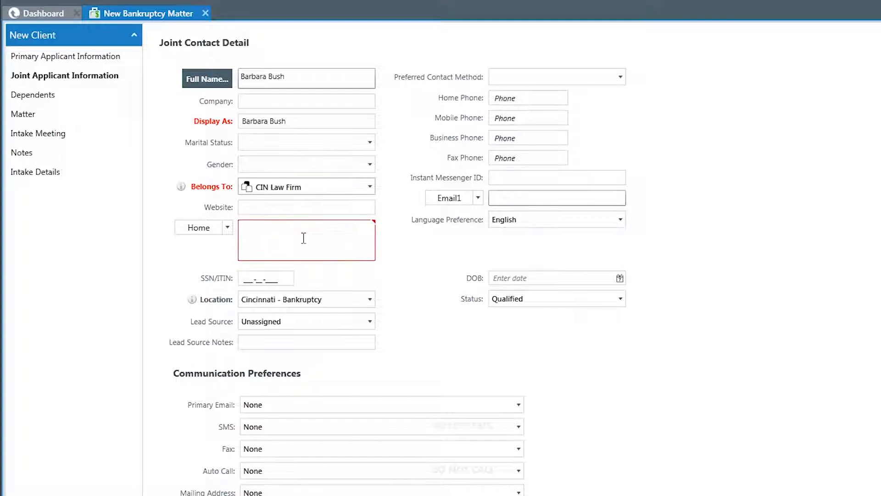
pyautogui.click(334, 188)
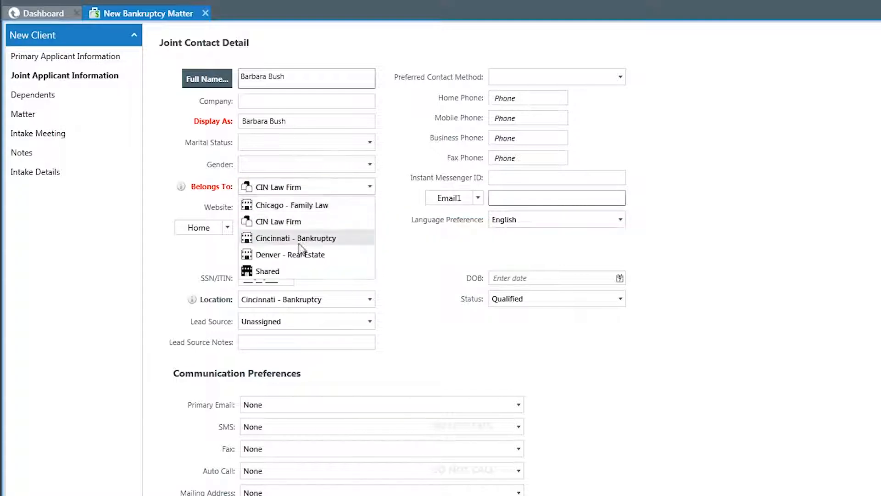
pyautogui.click(296, 239)
# Enter the joint applicant's home address and check its validation status
pyautogui.click(293, 233)
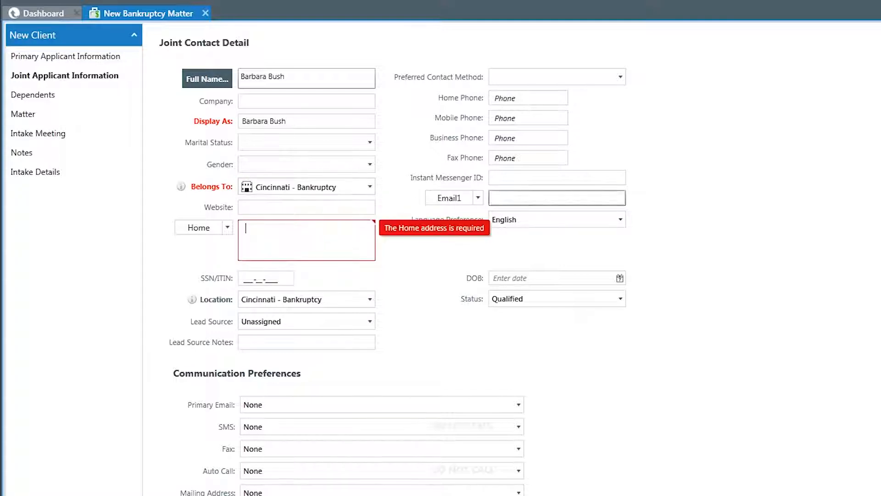
pyautogui.write('12')
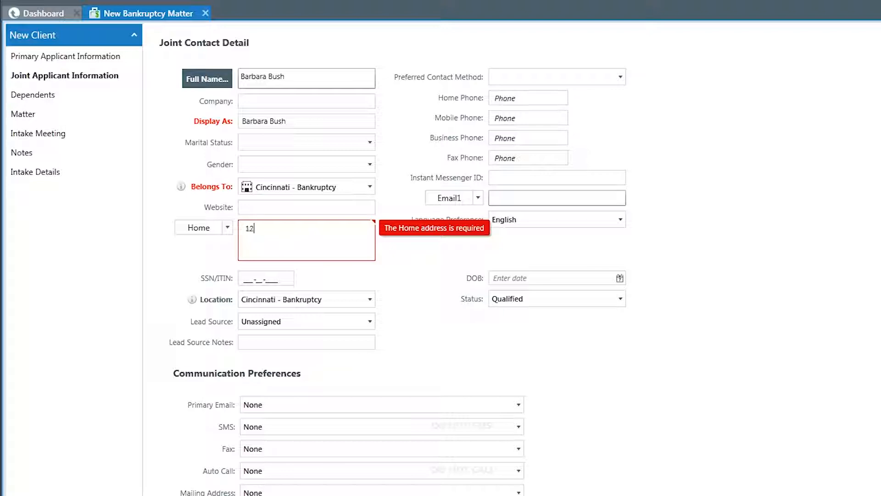
pyautogui.write('3 Fake Street Dayton OH 45459')
pyautogui.press('Tab')
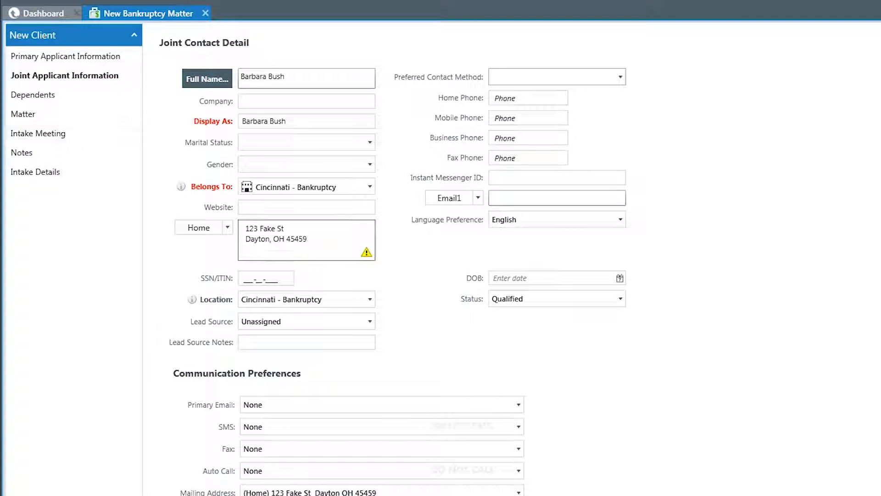
pyautogui.moveTo(368, 257)
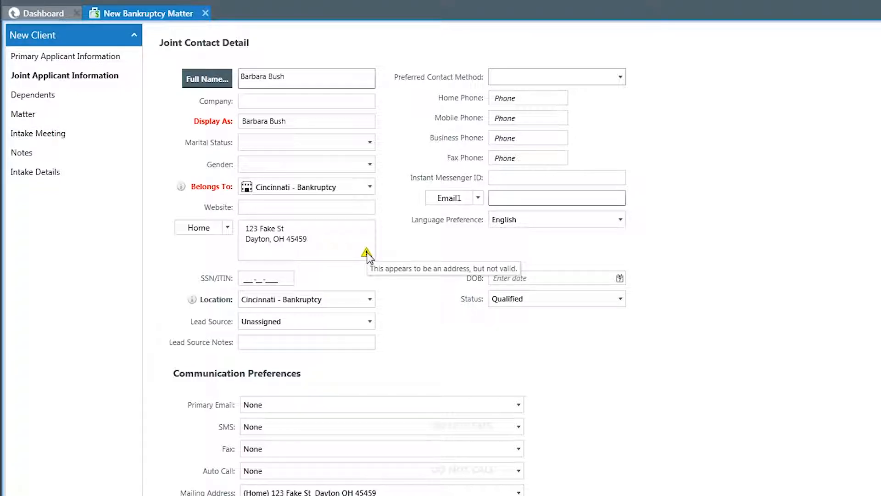
# Mark the joint applicant's home address as Do not correct in the address check and save it
pyautogui.click(198, 228)
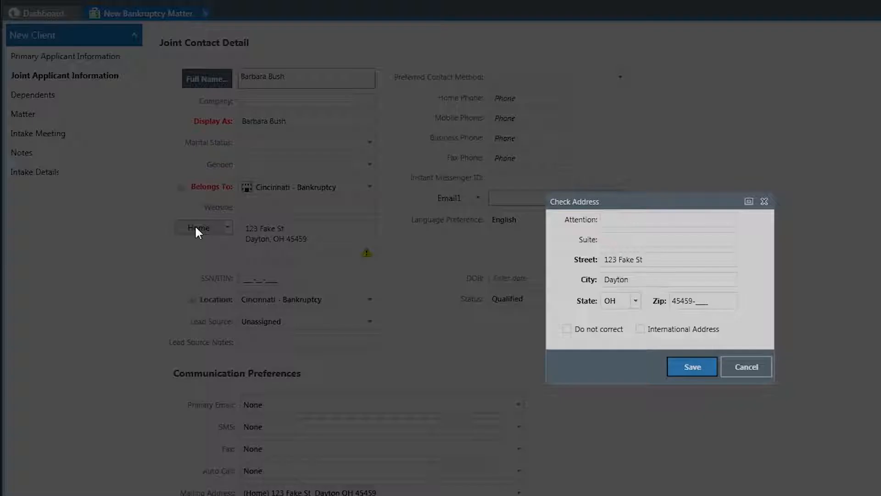
pyautogui.click(607, 331)
pyautogui.click(693, 368)
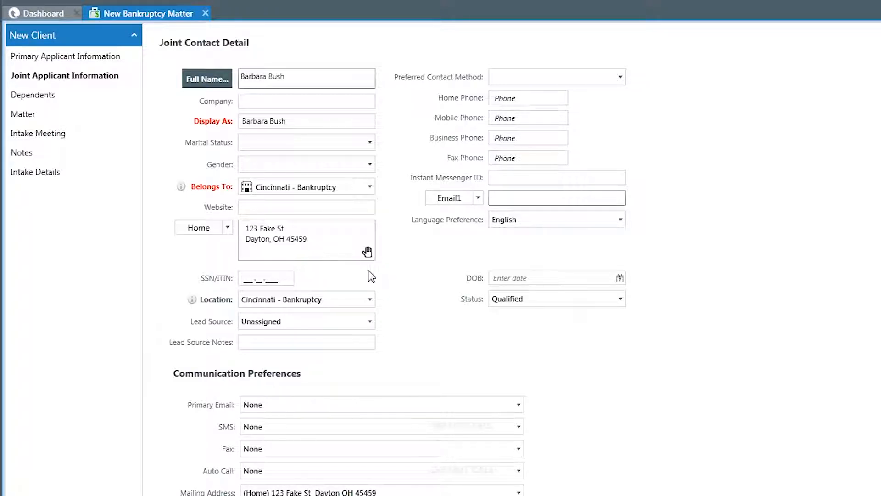
# Enter the joint applicant's SSN/ITIN and set the lead source to Holiday Mailer
pyautogui.click(250, 278)
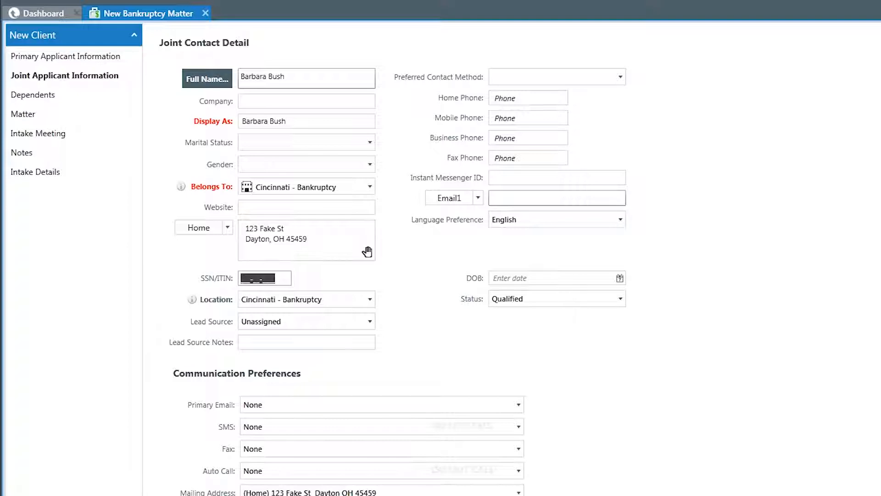
pyautogui.write('987-65-4321')
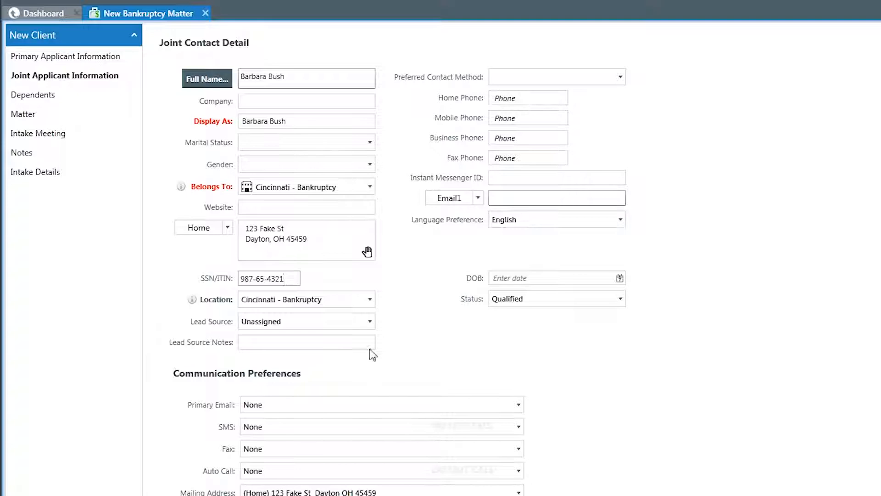
pyautogui.click(255, 322)
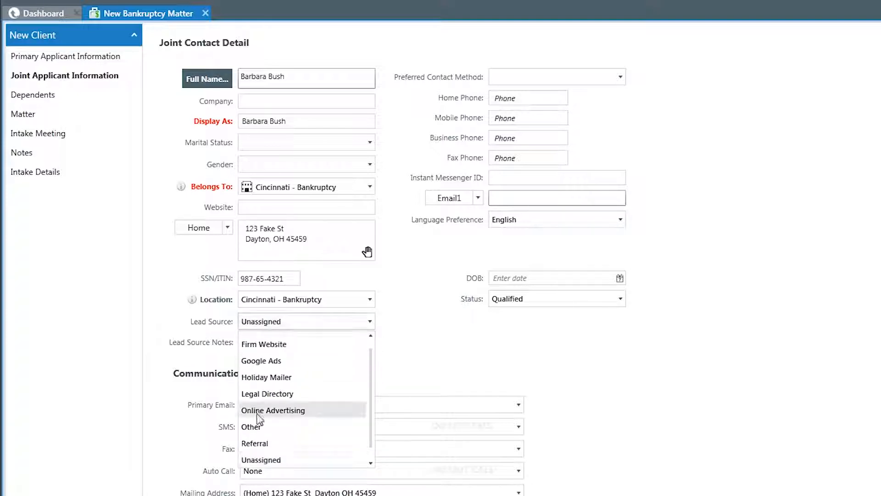
pyautogui.click(265, 378)
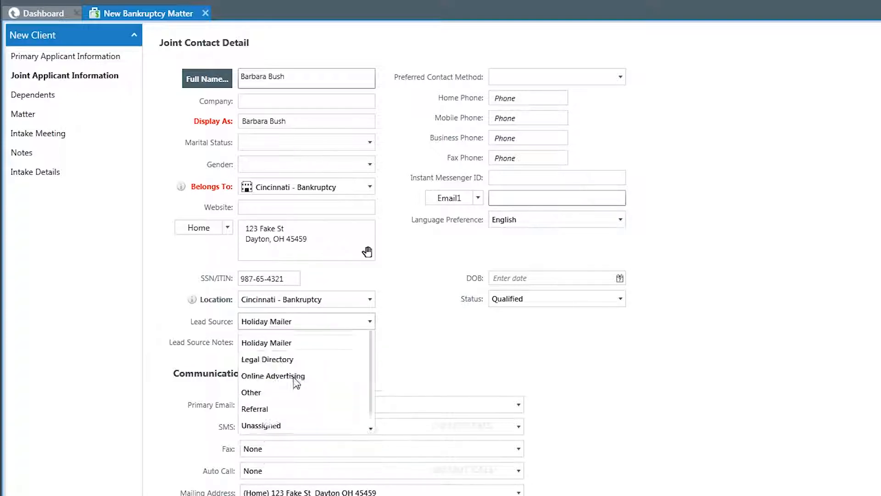
# Set the joint applicant's preferred contact method to Home and enter the home, mobile and business phone numbers and the Email1 address
pyautogui.click(496, 78)
pyautogui.click(503, 91)
pyautogui.click(505, 98)
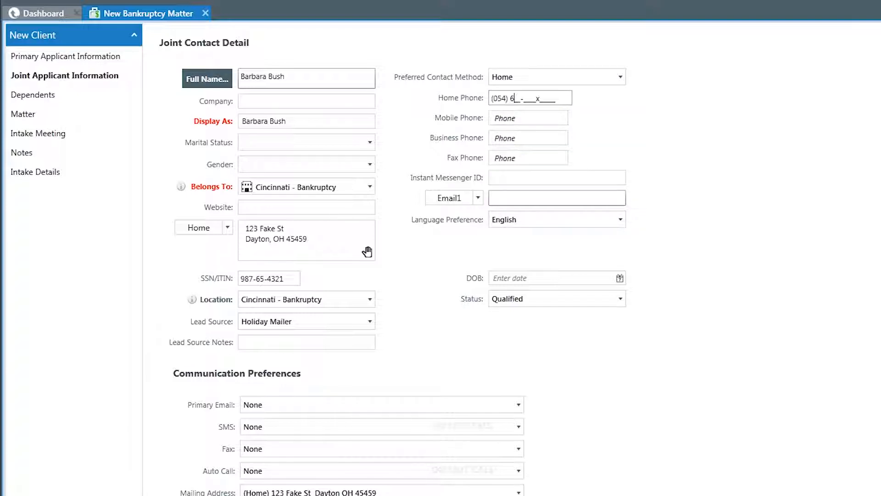
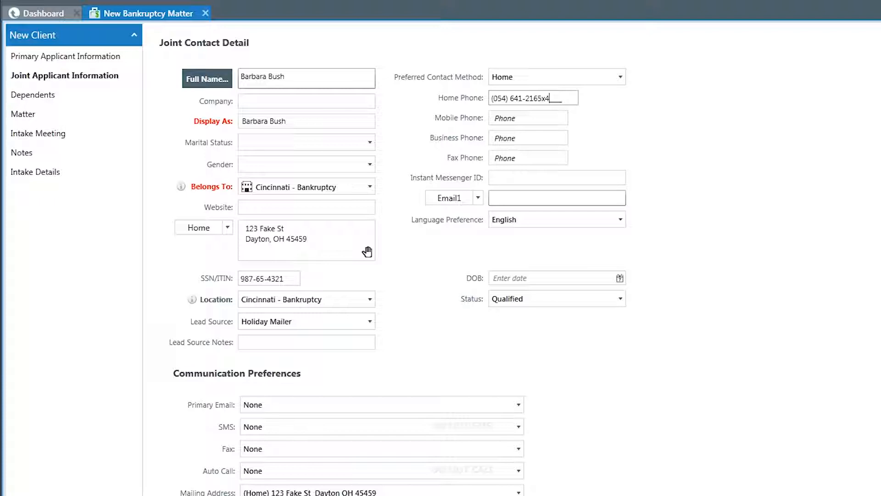
pyautogui.press('Tab')
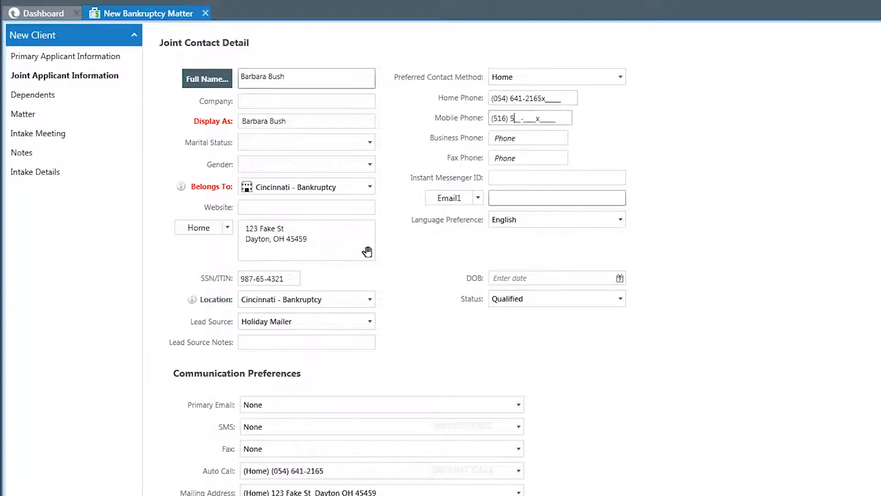
pyautogui.press('Tab')
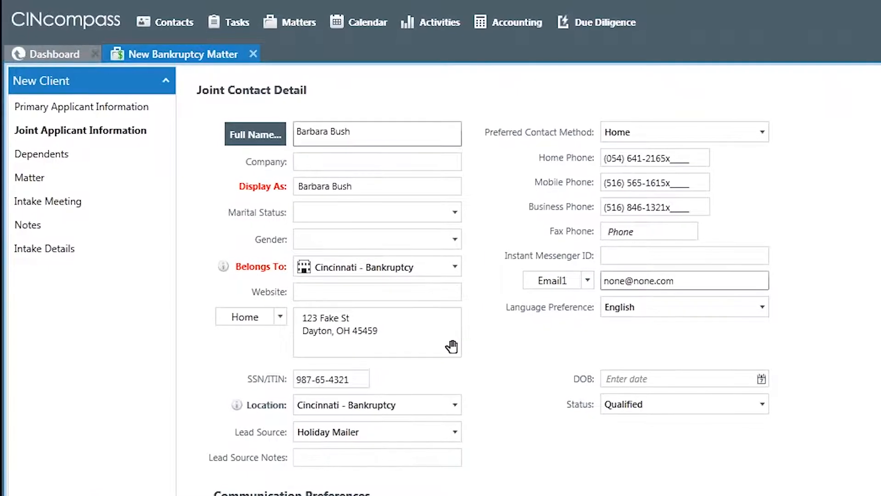
# Add a dependent to the new client by entering the dependent's name and an age of 12
pyautogui.click(61, 156)
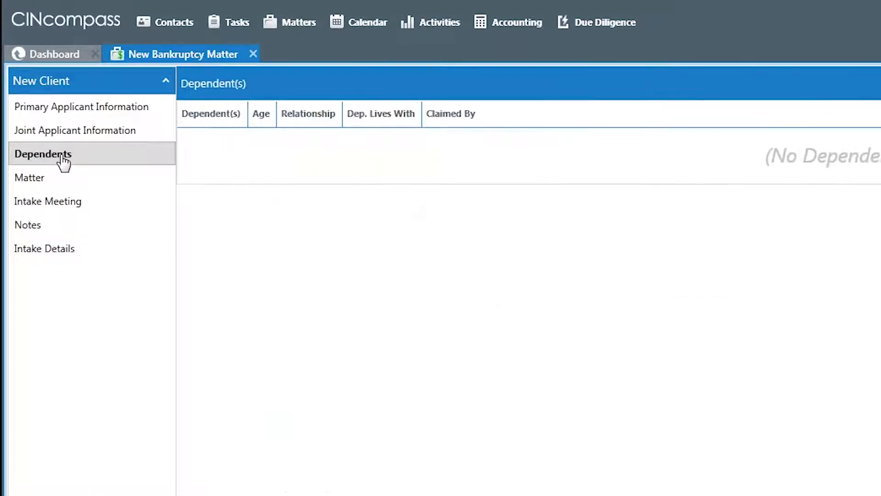
pyautogui.write('B')
pyautogui.write('arbara')
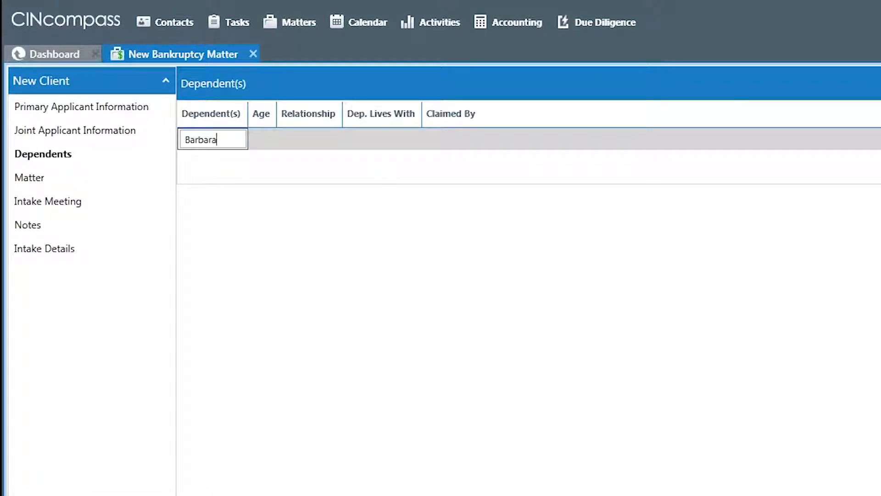
pyautogui.write(' Junior')
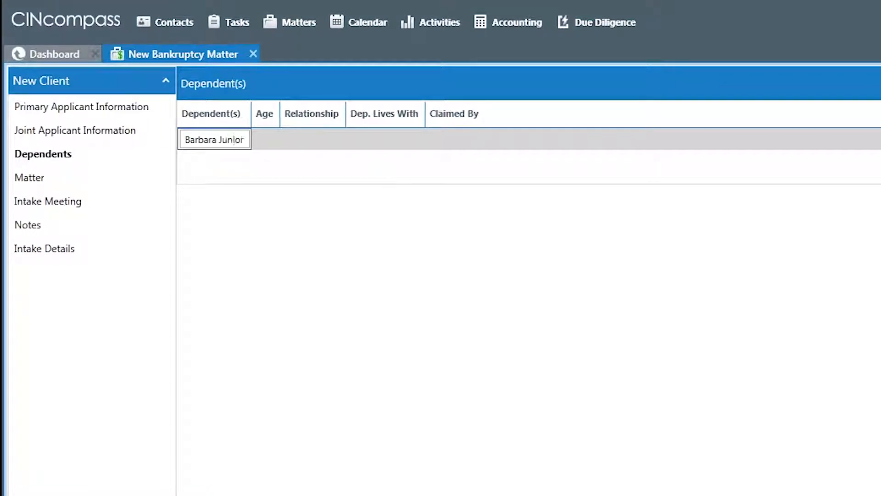
pyautogui.press('Tab')
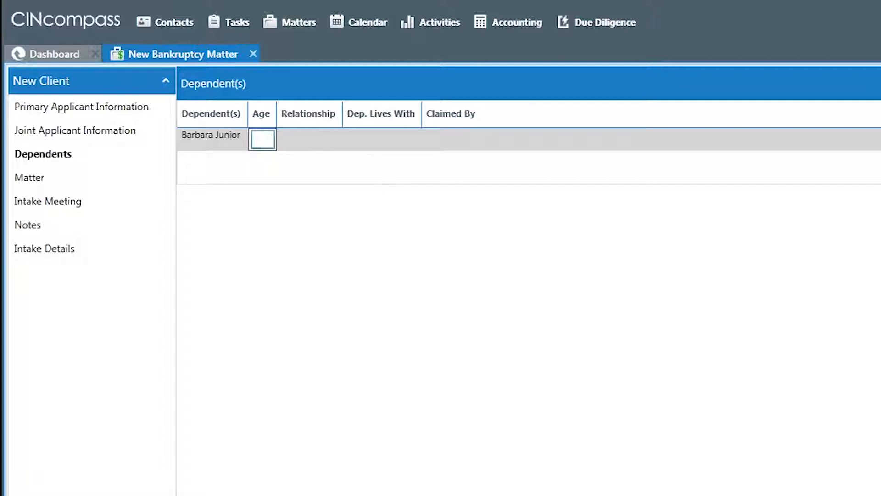
pyautogui.write('12')
pyautogui.press('Tab')
# Set the dependent's relationship to Daughter, Dep. Lives With to Yes and Claimed By to Both
pyautogui.write('54')
pyautogui.press('BackSpace')
pyautogui.press('BackSpace')
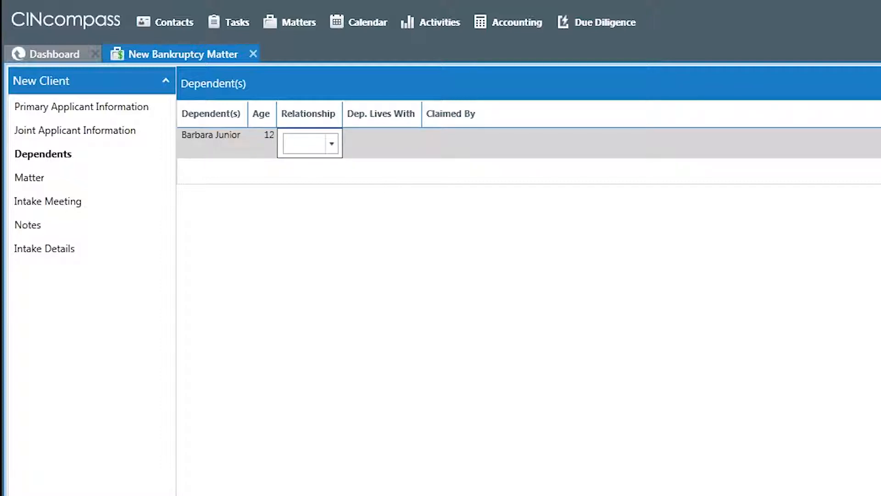
pyautogui.write('Daughter')
pyautogui.press('Tab')
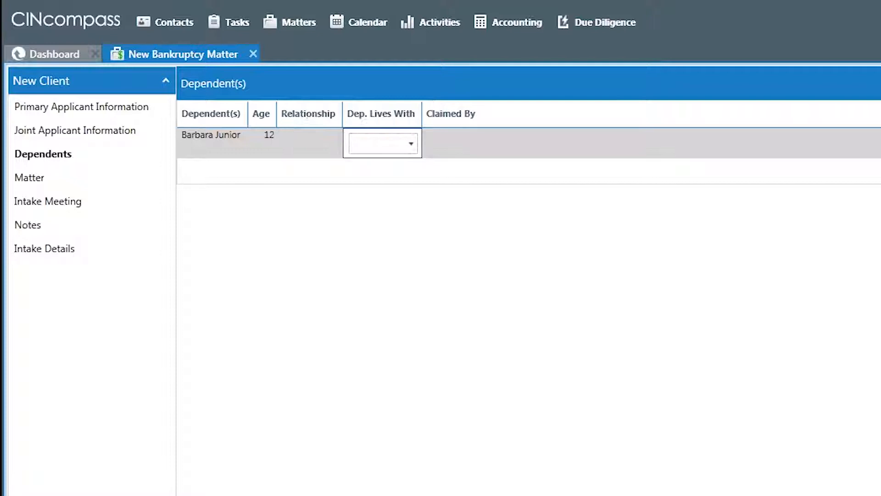
pyautogui.write('Yes')
pyautogui.press('Tab')
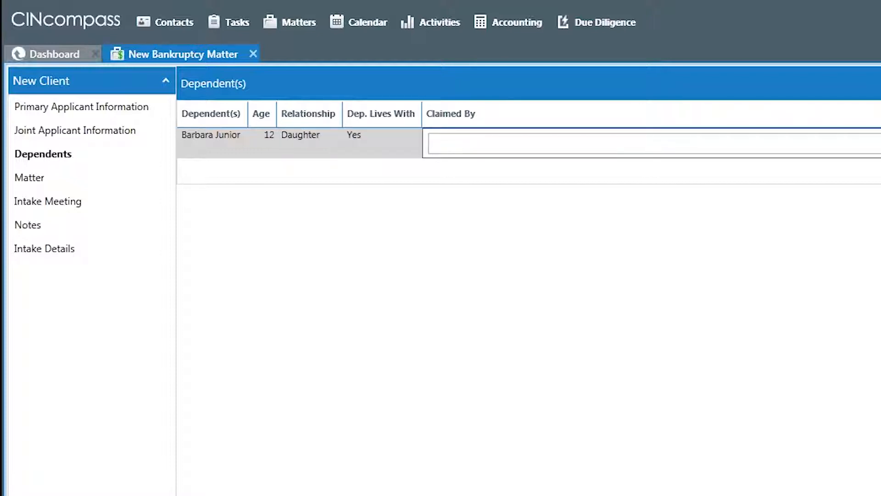
pyautogui.press('Down')
pyautogui.press('Down')
pyautogui.press('Down')
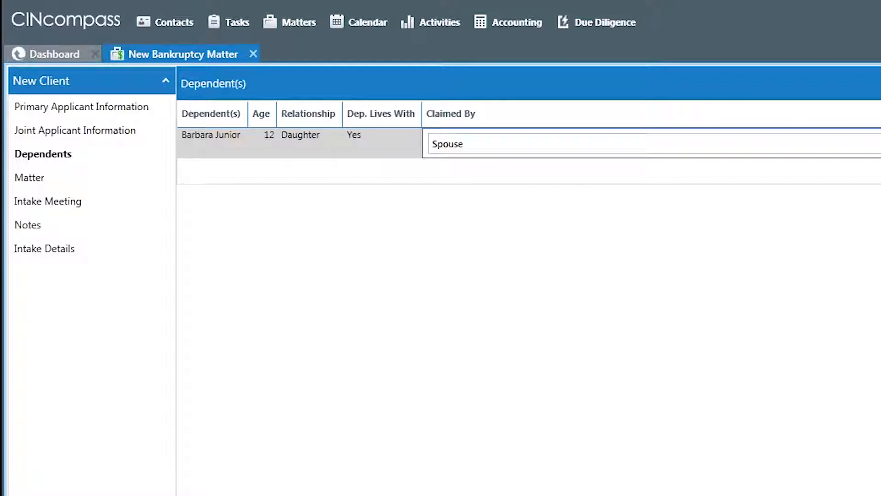
pyautogui.press('Return')
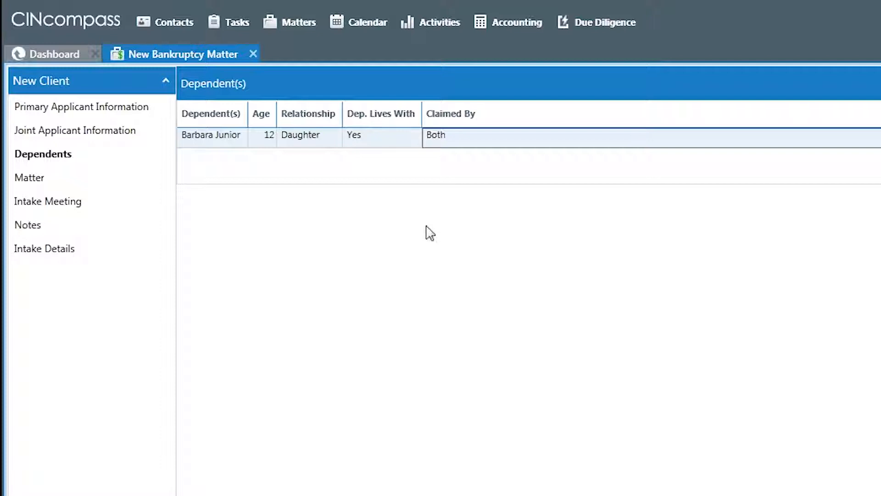
# In the matter information, choose Chapter 7, debtor type Joint (Debtor 1 and Debtor 2), and Medical Bills as the reason for seeking representation
pyautogui.click(41, 183)
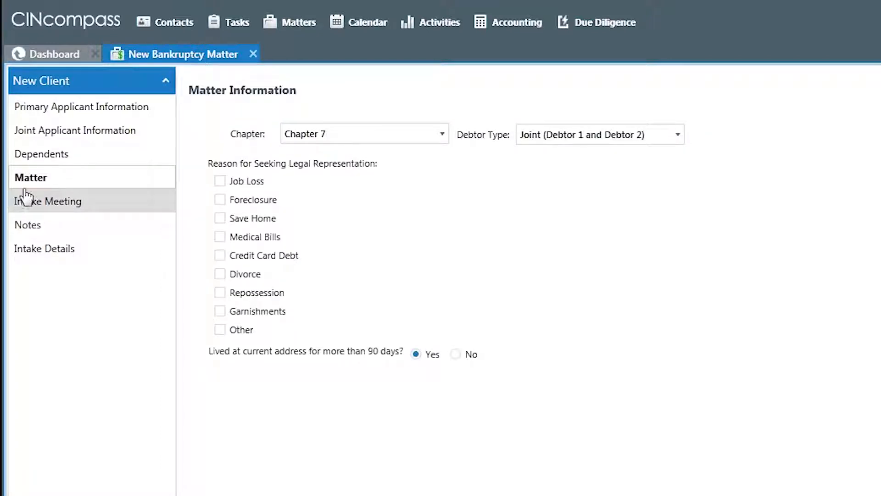
pyautogui.click(442, 137)
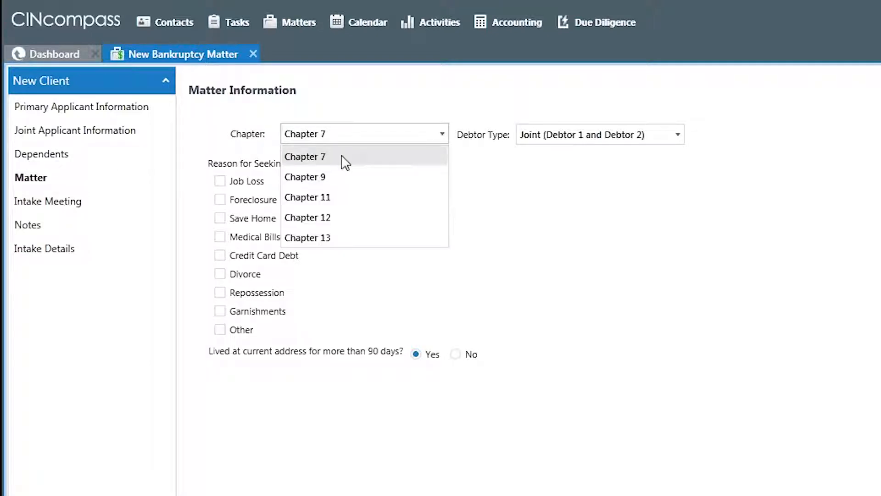
pyautogui.click(344, 160)
pyautogui.click(682, 137)
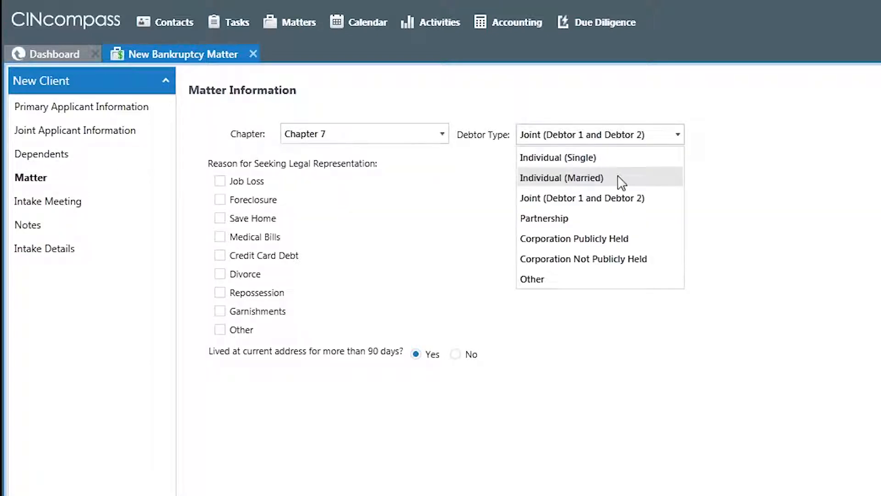
pyautogui.click(610, 202)
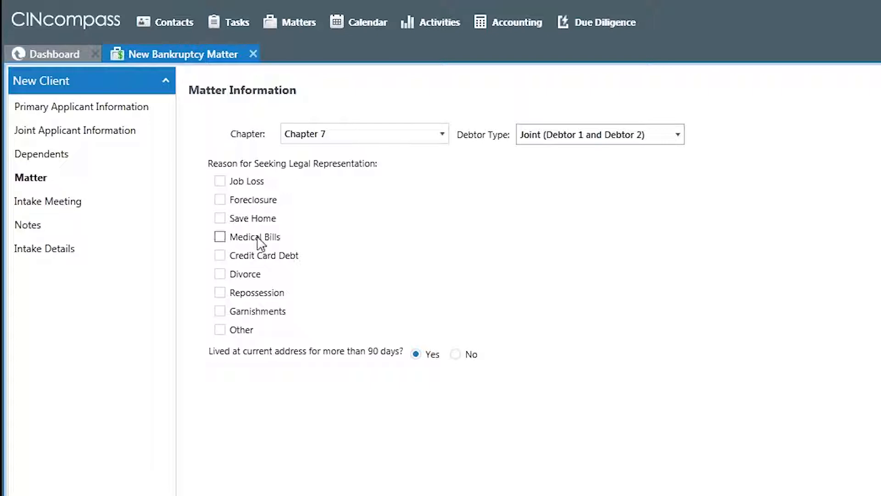
pyautogui.click(220, 237)
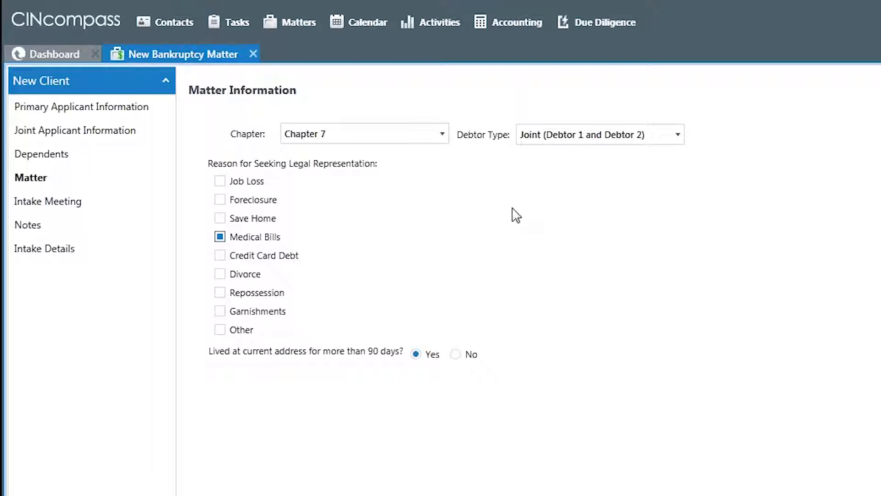
# Try out setting an intake meeting with Cincinnati - Bankruptcy as its location, and turn the meeting off again
pyautogui.click(48, 205)
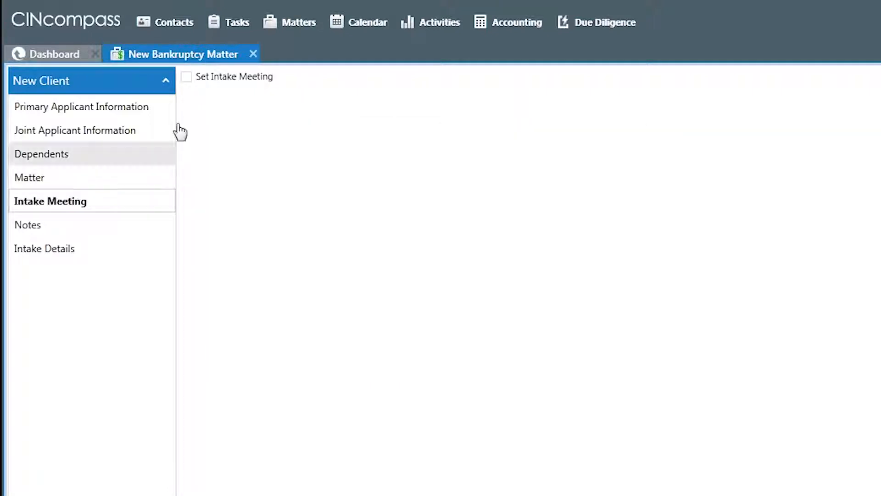
pyautogui.click(191, 85)
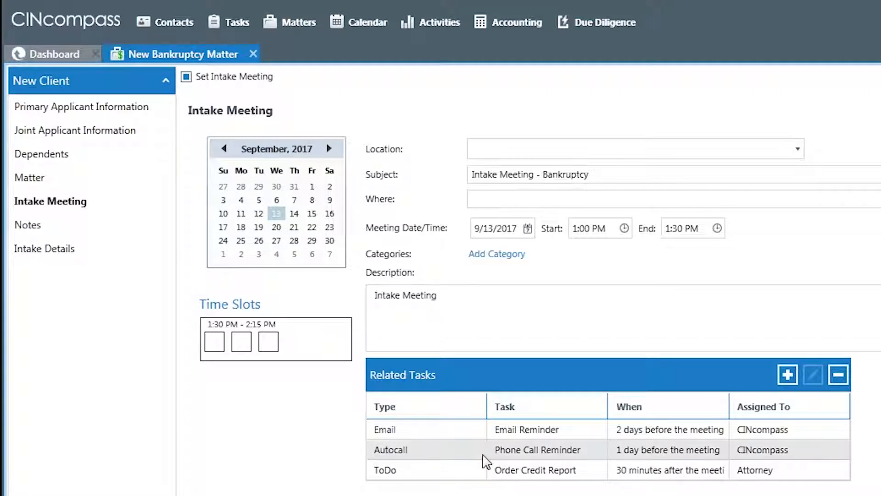
pyautogui.click(804, 153)
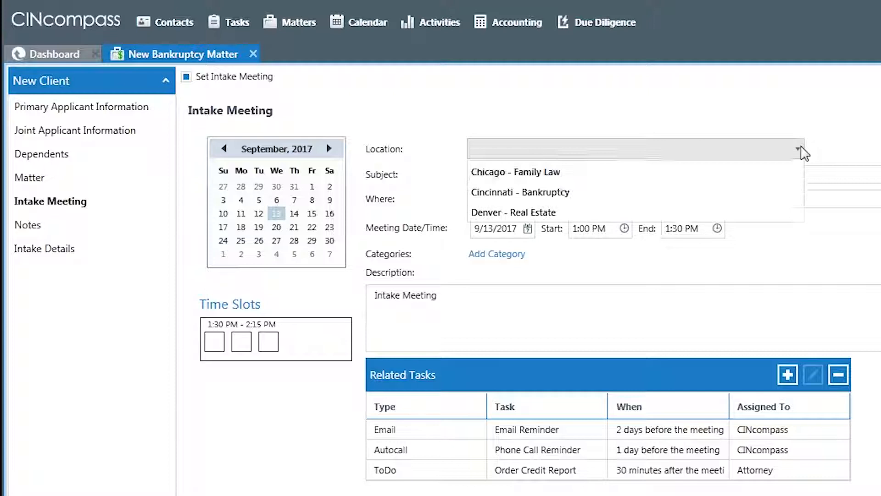
pyautogui.click(558, 190)
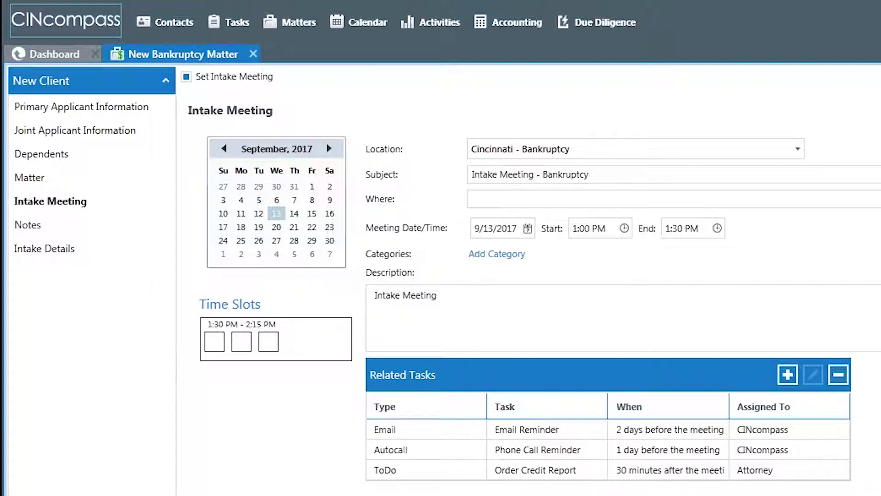
pyautogui.click(186, 77)
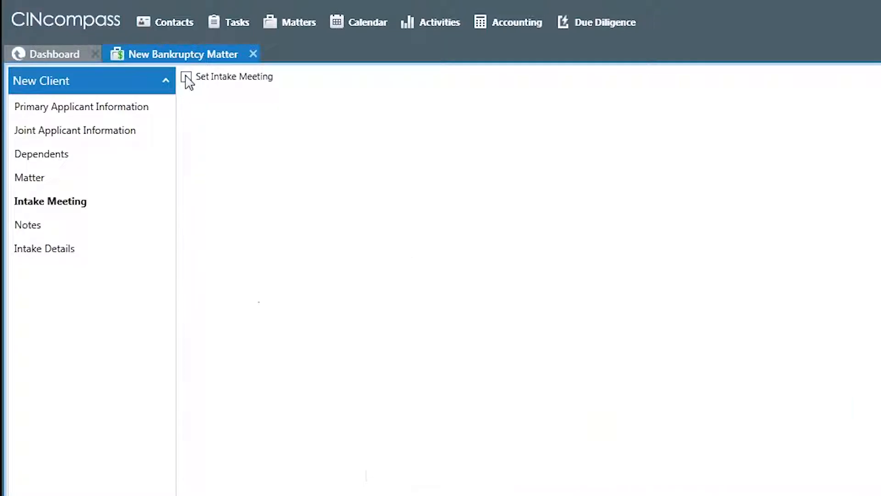
# Add the note "Need pay stubs" to the new matter
pyautogui.click(41, 228)
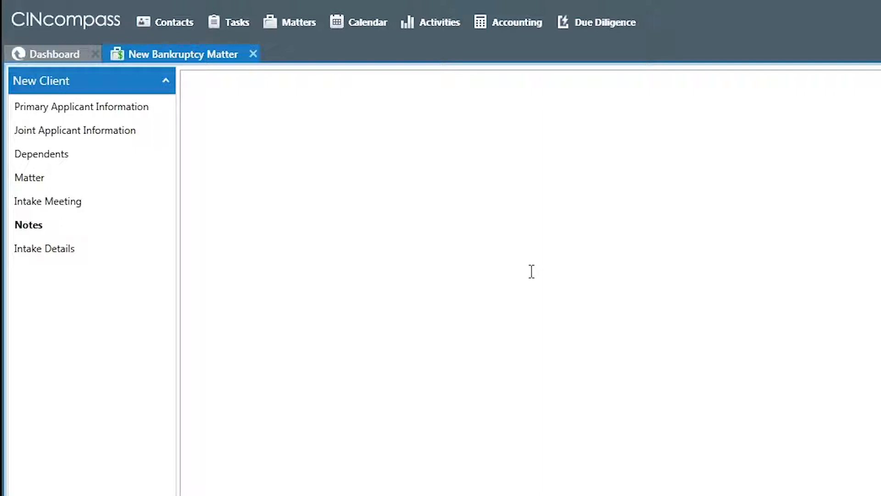
pyautogui.click(531, 272)
pyautogui.write('Need pay stubs')
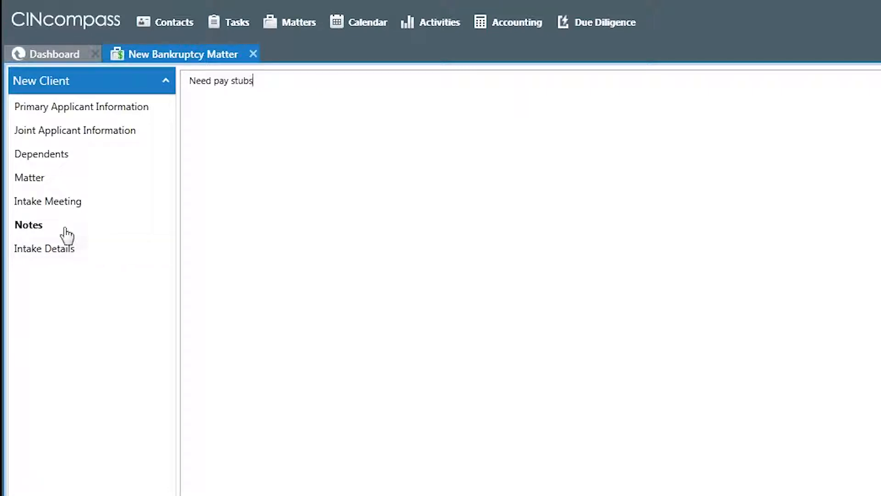
# Open the intake details and delete the text of question 1 about previous bankruptcy filings, keeping its number
pyautogui.click(41, 253)
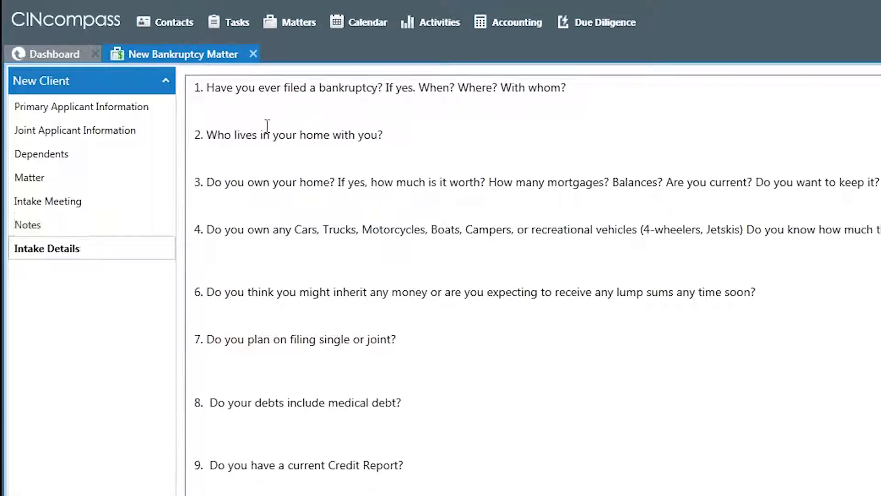
pyautogui.click(265, 107)
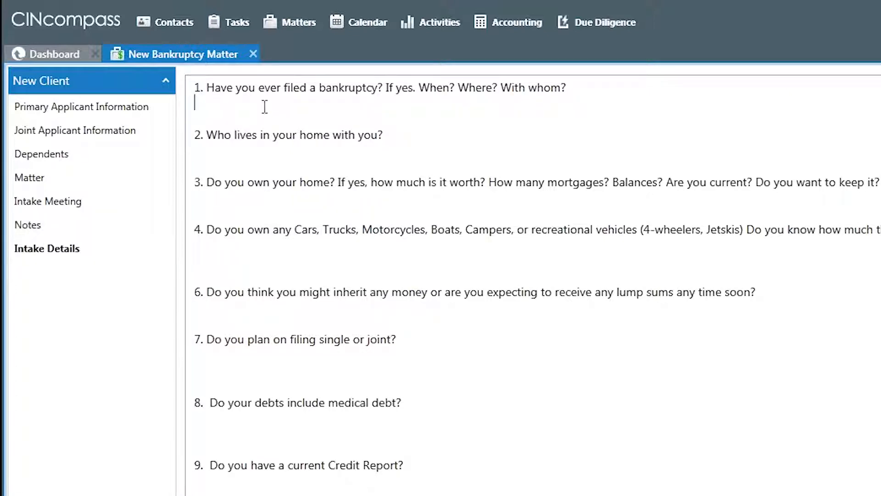
pyautogui.click(589, 88)
pyautogui.press('BackSpace')
pyautogui.press('BackSpace')
pyautogui.press('BackSpace')
pyautogui.press('BackSpace')
pyautogui.press('BackSpace')
pyautogui.press('BackSpace')
pyautogui.press('BackSpace')
pyautogui.press('BackSpace')
pyautogui.press('BackSpace')
pyautogui.press('BackSpace')
pyautogui.press('BackSpace')
pyautogui.press('BackSpace')
pyautogui.press('BackSpace')
pyautogui.press('BackSpace')
pyautogui.press('BackSpace')
pyautogui.press('BackSpace')
pyautogui.press('BackSpace')
pyautogui.press('BackSpace')
pyautogui.press('BackSpace')
pyautogui.press('BackSpace')
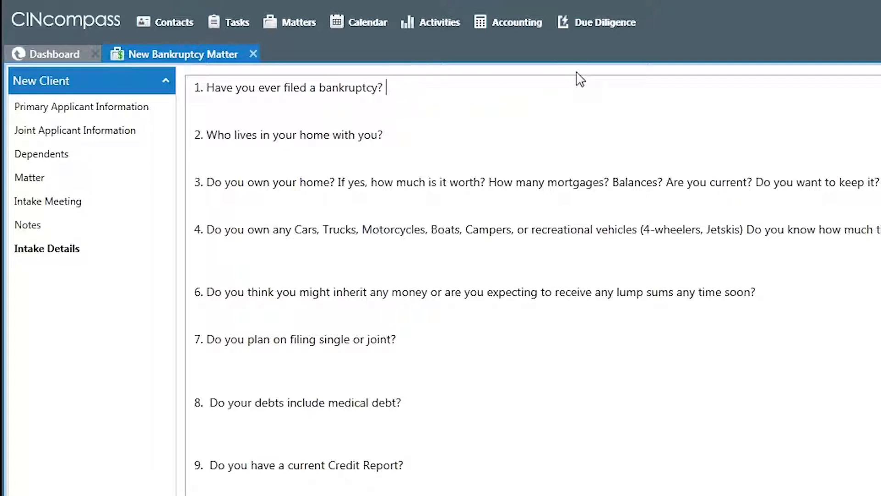
pyautogui.press('BackSpace')
pyautogui.press('BackSpace')
pyautogui.press('BackSpace')
pyautogui.press('BackSpace')
pyautogui.press('BackSpace')
pyautogui.press('BackSpace')
pyautogui.press('BackSpace')
pyautogui.press('BackSpace')
pyautogui.press('BackSpace')
pyautogui.press('BackSpace')
pyautogui.press('BackSpace')
pyautogui.press('BackSpace')
pyautogui.press('BackSpace')
pyautogui.press('BackSpace')
pyautogui.press('BackSpace')
pyautogui.press('BackSpace')
pyautogui.press('BackSpace')
pyautogui.press('BackSpace')
pyautogui.press('BackSpace')
pyautogui.press('BackSpace')
pyautogui.press('BackSpace')
pyautogui.press('BackSpace')
pyautogui.press('BackSpace')
pyautogui.press('BackSpace')
pyautogui.press('BackSpace')
pyautogui.press('BackSpace')
pyautogui.press('BackSpace')
pyautogui.press('BackSpace')
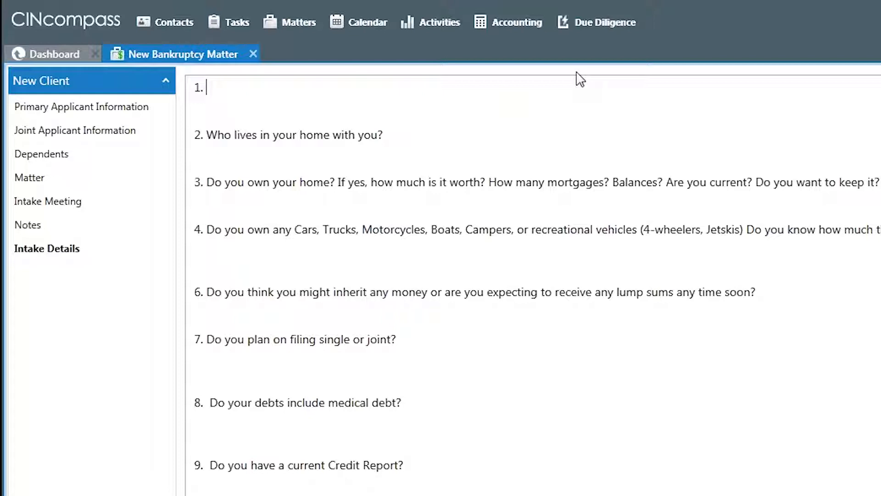
# Write intake question 1 as "Who's your best friend?", answer it with "Ted Cruz", and complete the new bankruptcy matter
pyautogui.write("Who's your best friend")
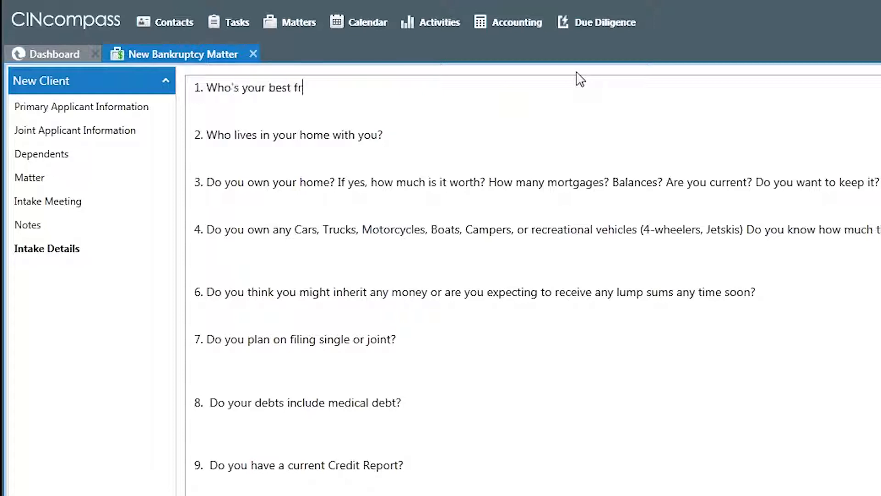
pyautogui.write('?')
pyautogui.press('Return')
pyautogui.write('Ted Cruz')
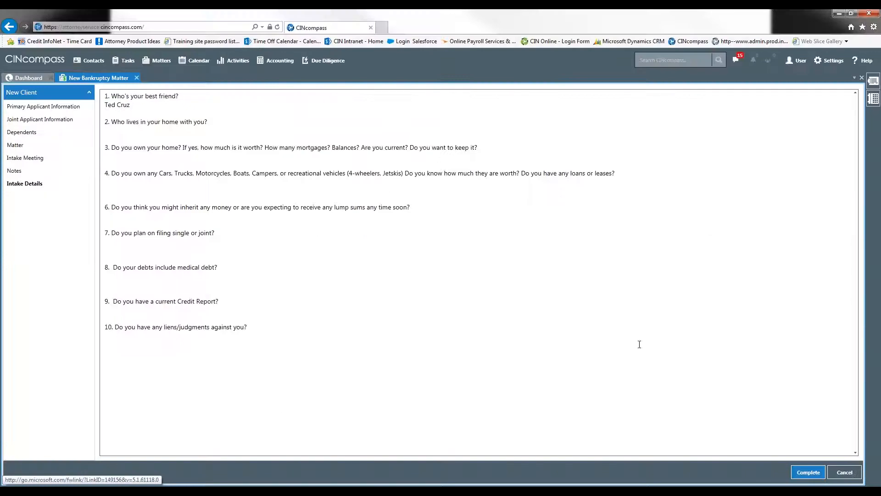
pyautogui.click(809, 472)
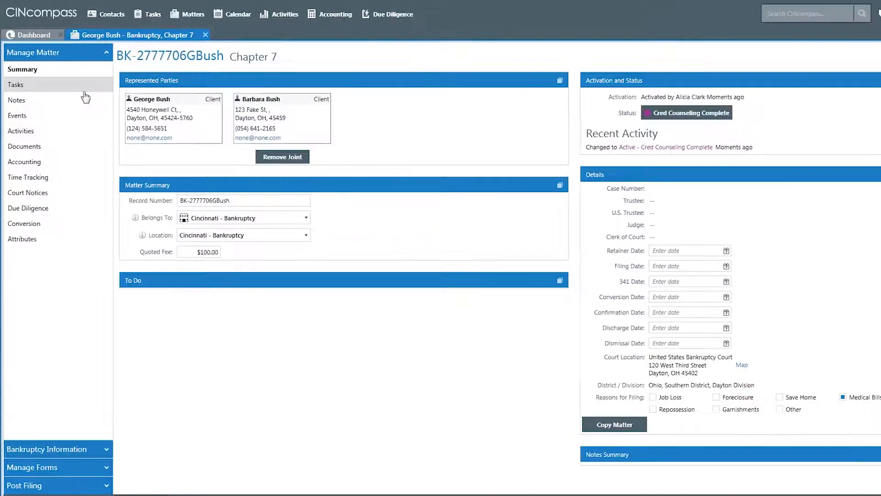
# Look through the new matter's Bankruptcy Information, Manage Forms and Post Filing sections, and return to Manage Matter
pyautogui.click(66, 450)
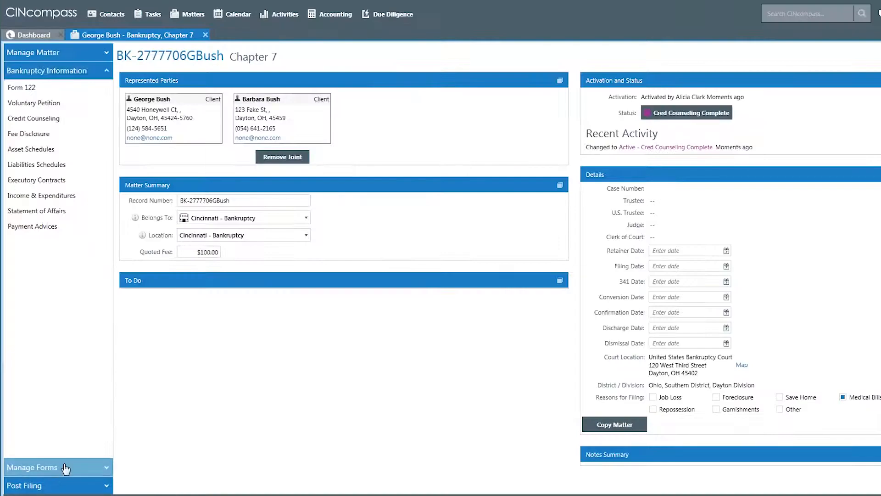
pyautogui.click(64, 466)
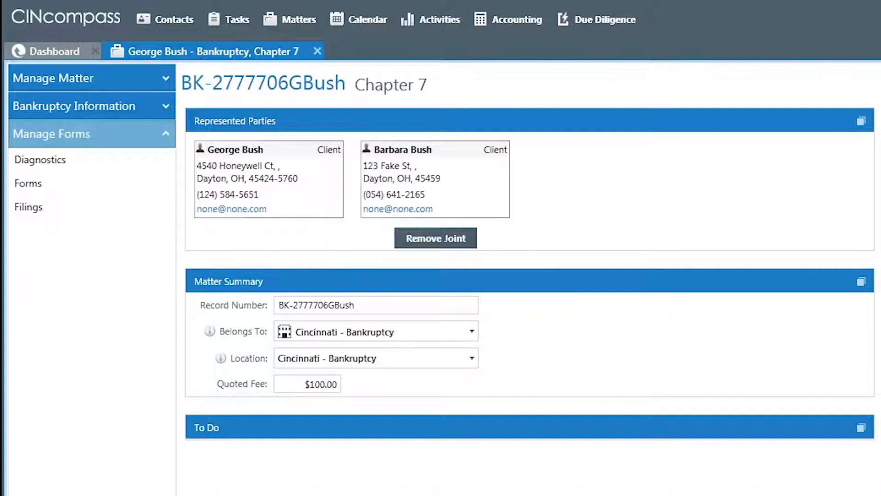
pyautogui.click(65, 494)
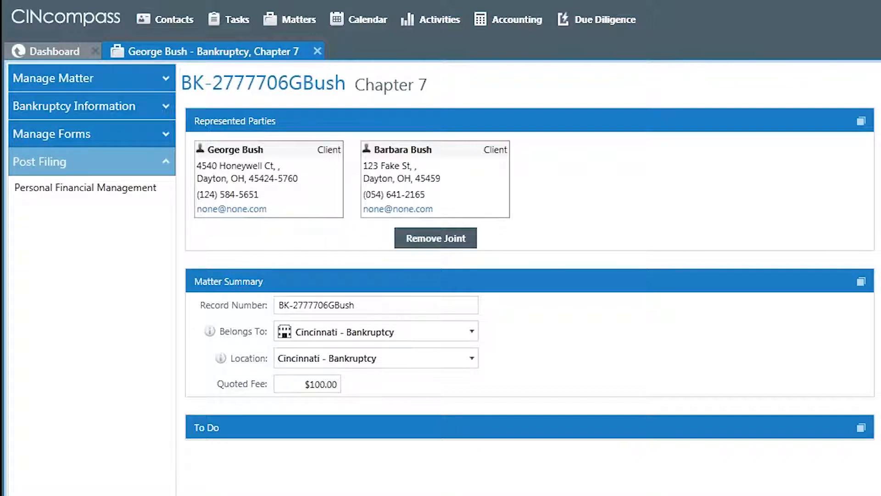
pyautogui.click(87, 82)
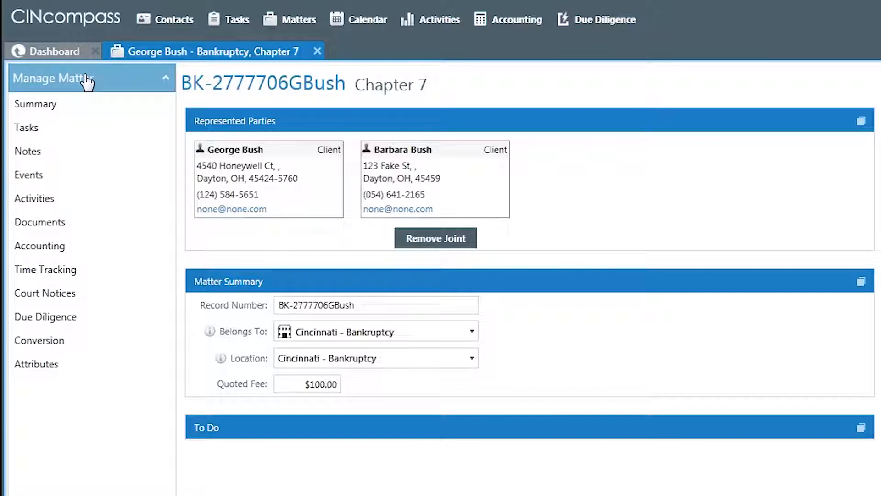
# In the matter's summary, change the status to New
pyautogui.click(69, 106)
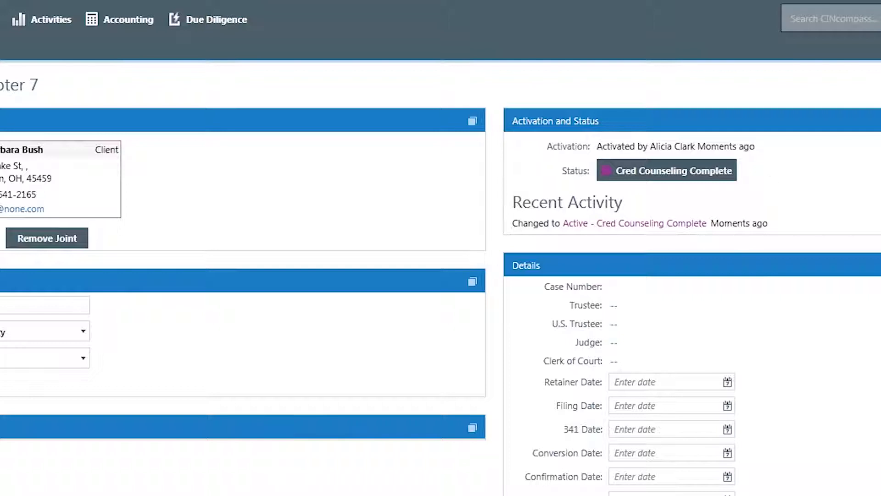
pyautogui.click(700, 174)
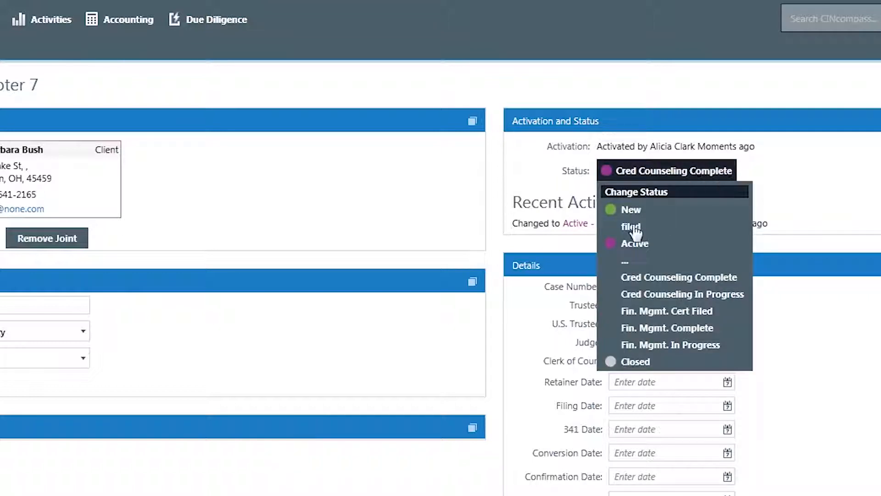
pyautogui.click(638, 212)
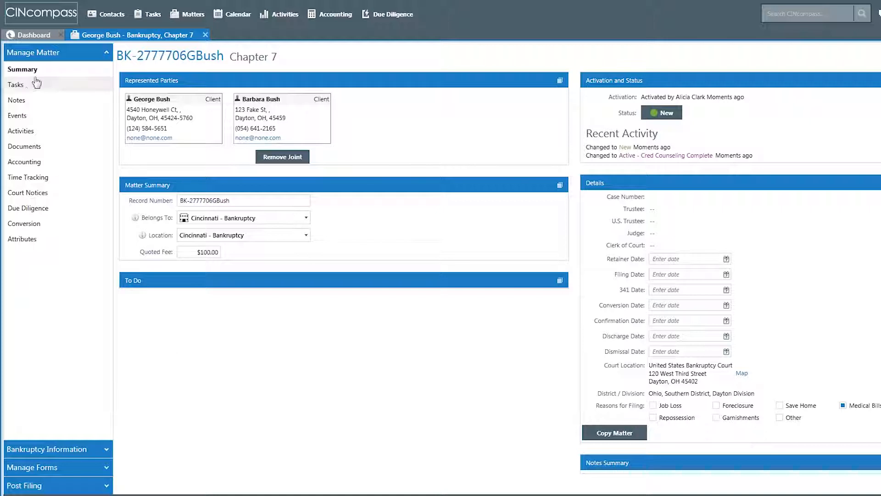
# Create a new email task for the matter with the subject "New Client"
pyautogui.click(20, 86)
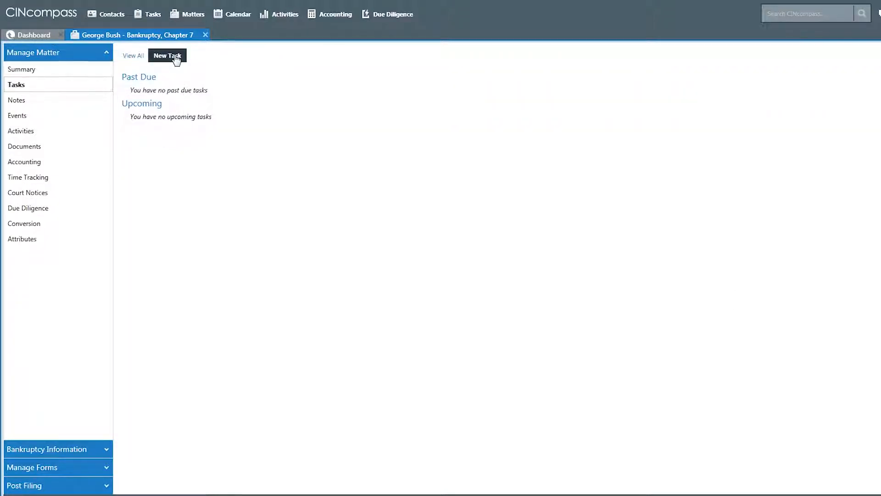
pyautogui.click(177, 60)
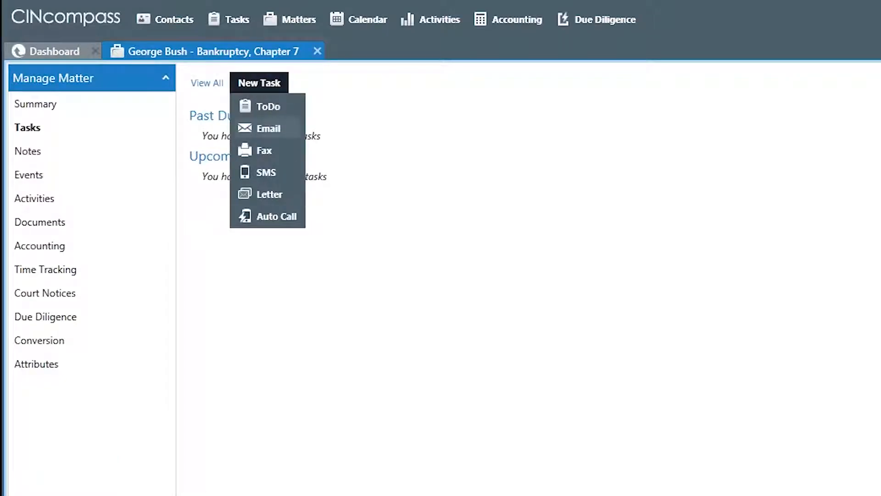
pyautogui.click(268, 128)
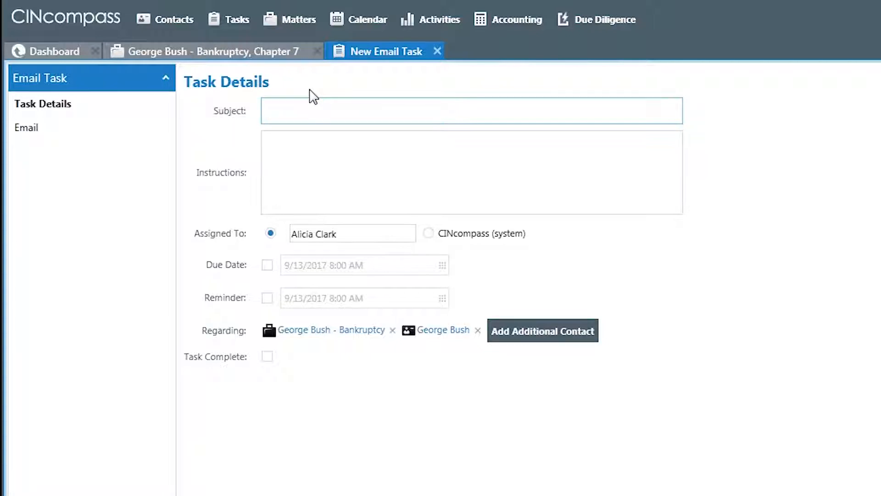
pyautogui.write('New Client')
pyautogui.press('Tab')
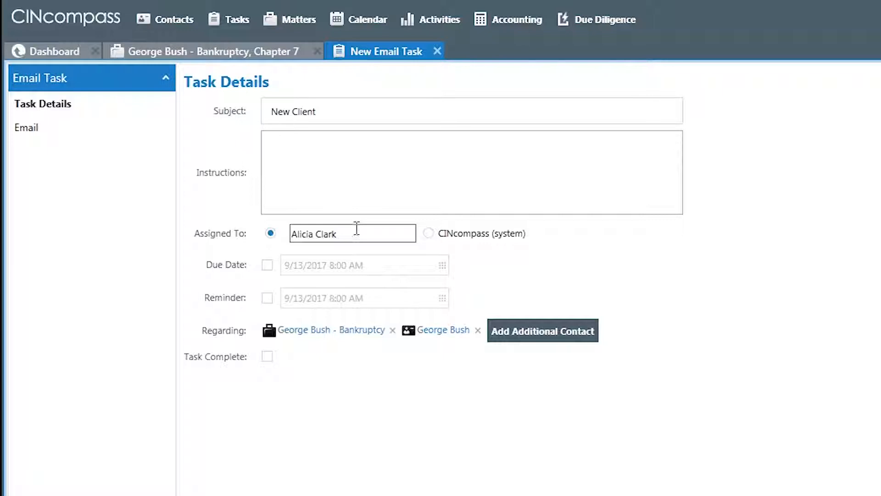
# Assign the email task to CINcompass (system) and enable its due date of 9/13/2017 8:00 AM
pyautogui.click(428, 234)
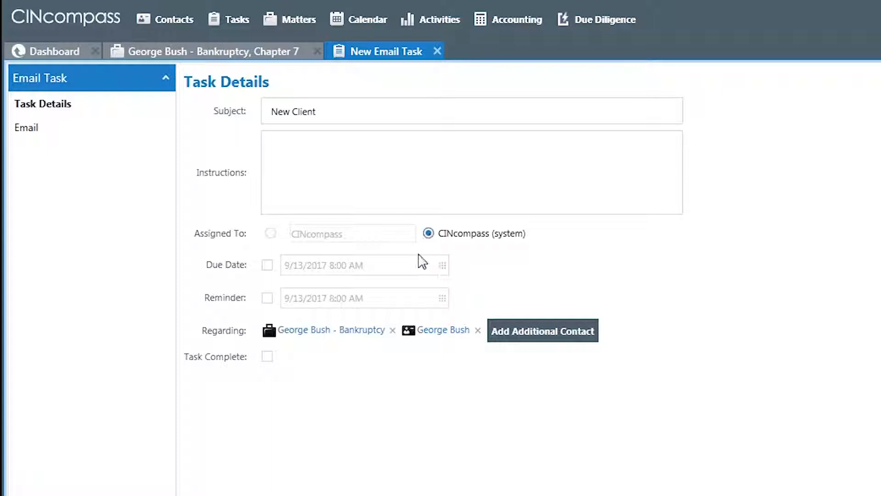
pyautogui.click(267, 265)
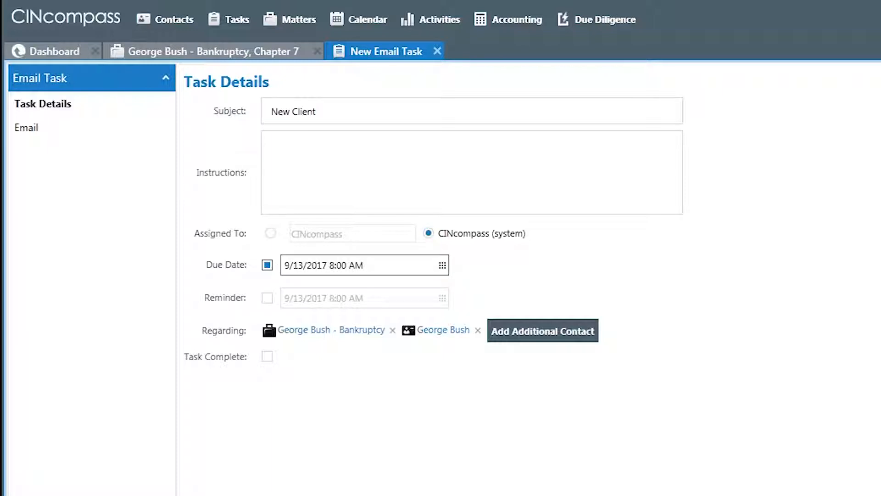
pyautogui.click(443, 265)
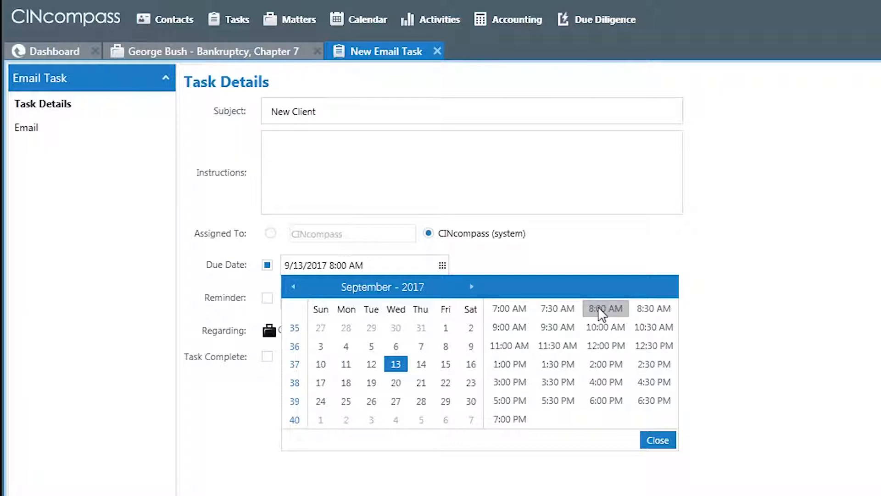
pyautogui.click(670, 445)
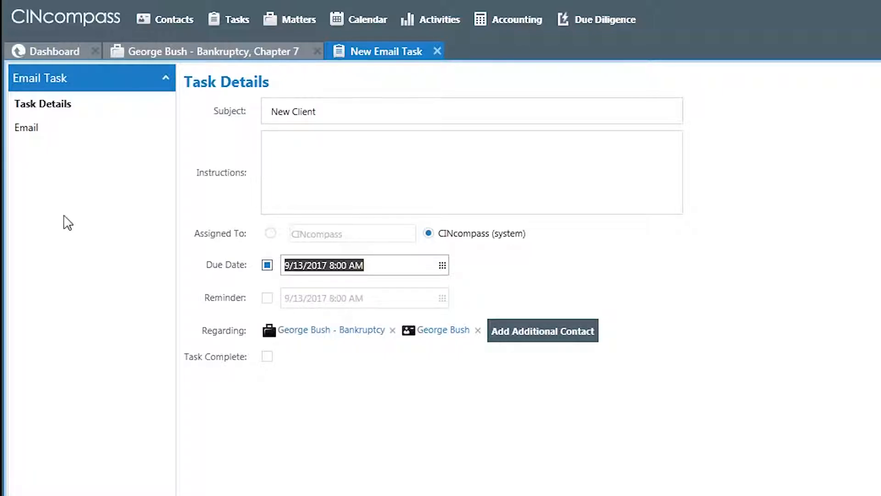
# Fill the task's email from the CIN Inquiry Email template
pyautogui.click(54, 132)
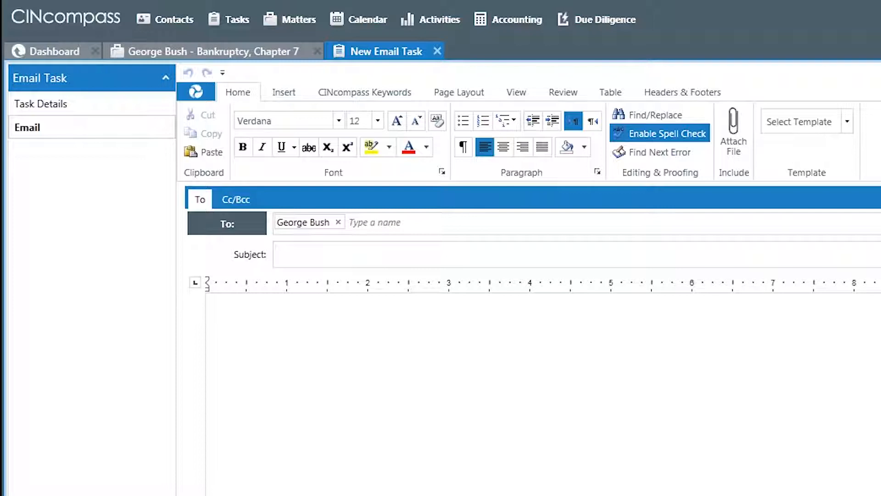
pyautogui.click(848, 123)
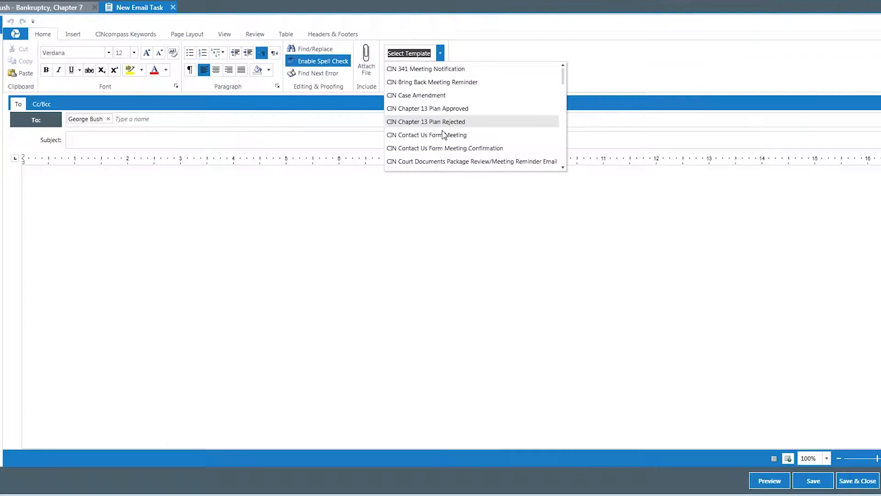
pyautogui.scroll(-5, 865, 280)
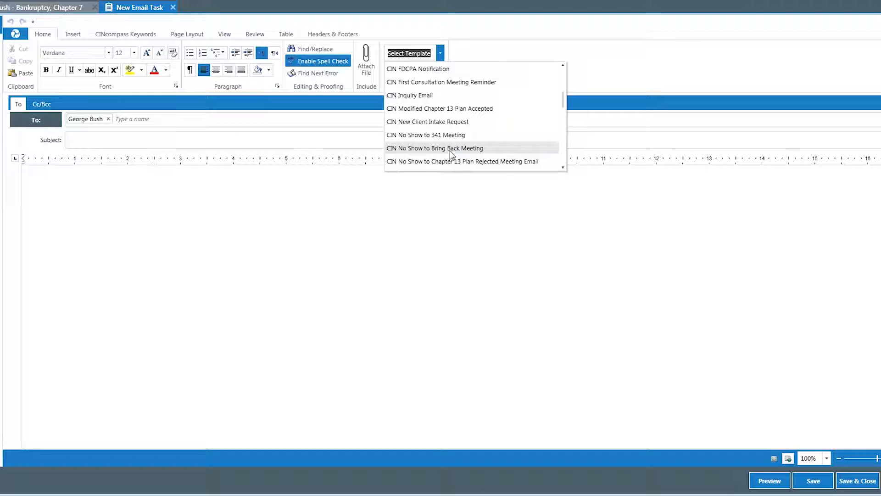
pyautogui.click(426, 94)
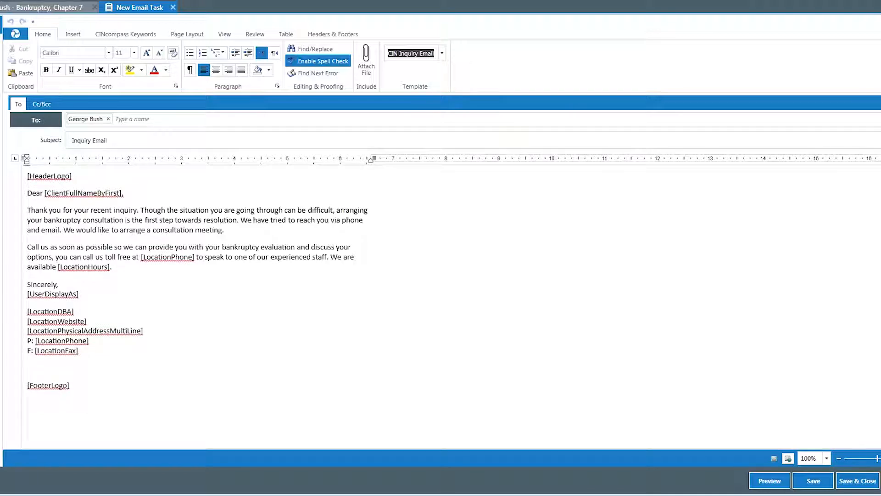
# Preview the inquiry email, and save and close the email task, accepting its immediate execution
pyautogui.click(770, 481)
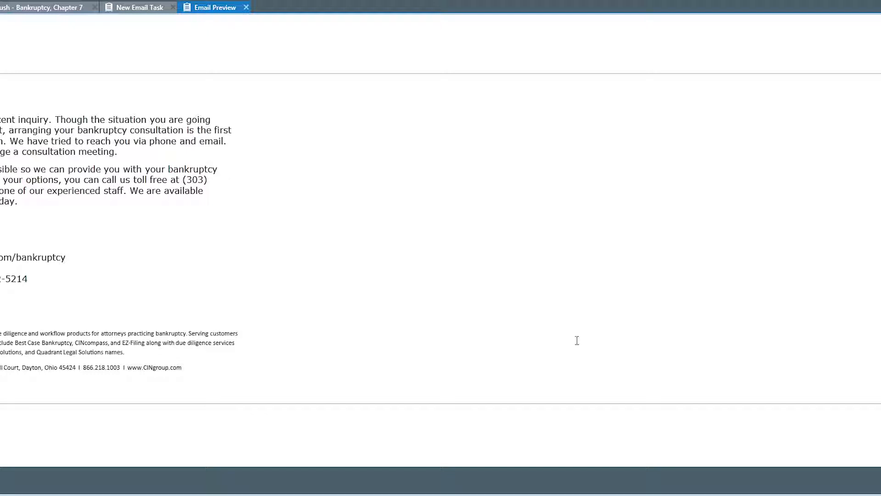
pyautogui.click(880, 481)
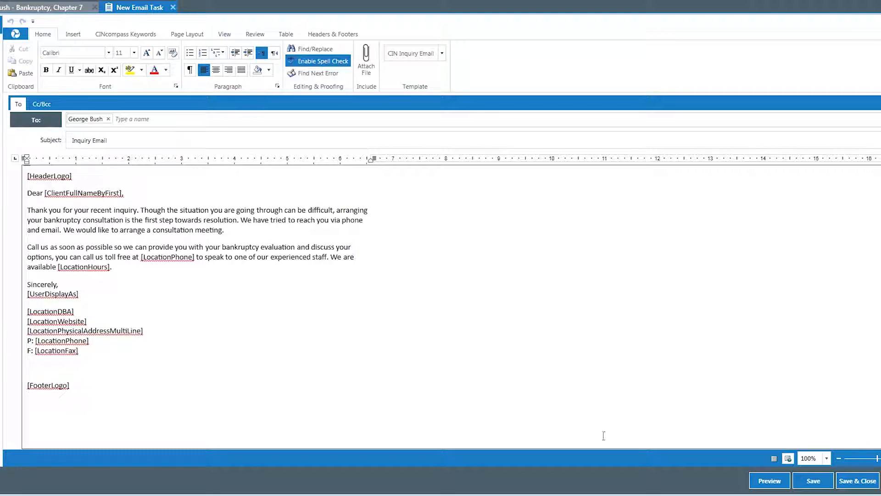
pyautogui.click(857, 483)
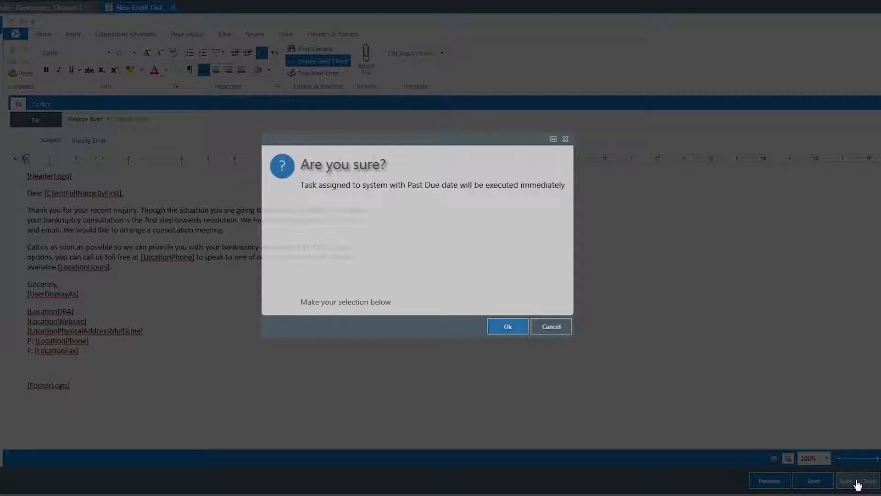
pyautogui.click(509, 330)
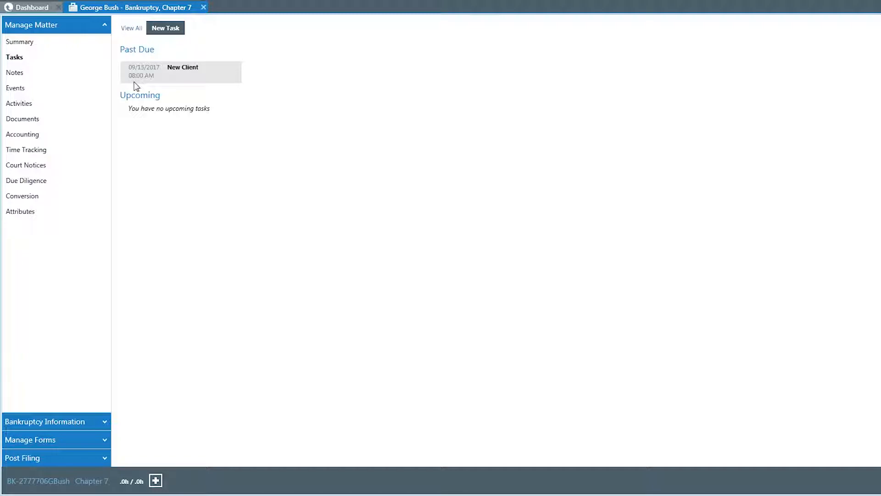
# View the matter's notes, and start a new event for the matter from the 341 Meeting template
pyautogui.click(44, 75)
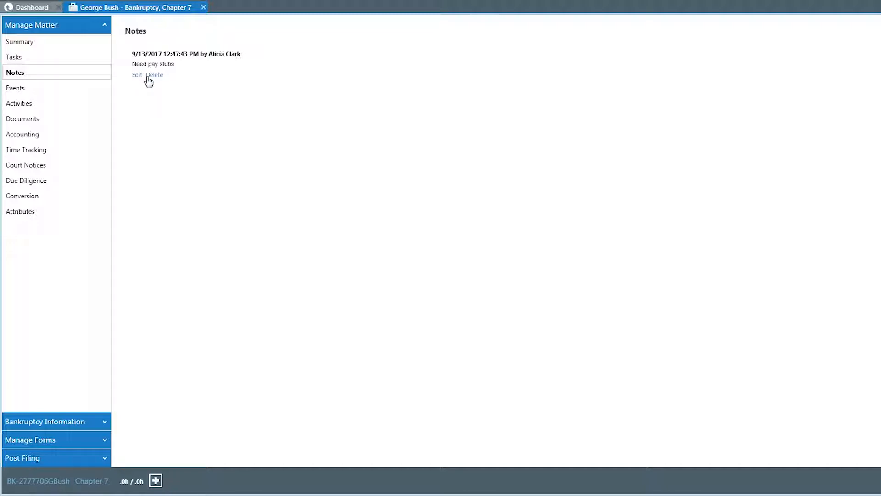
pyautogui.click(81, 94)
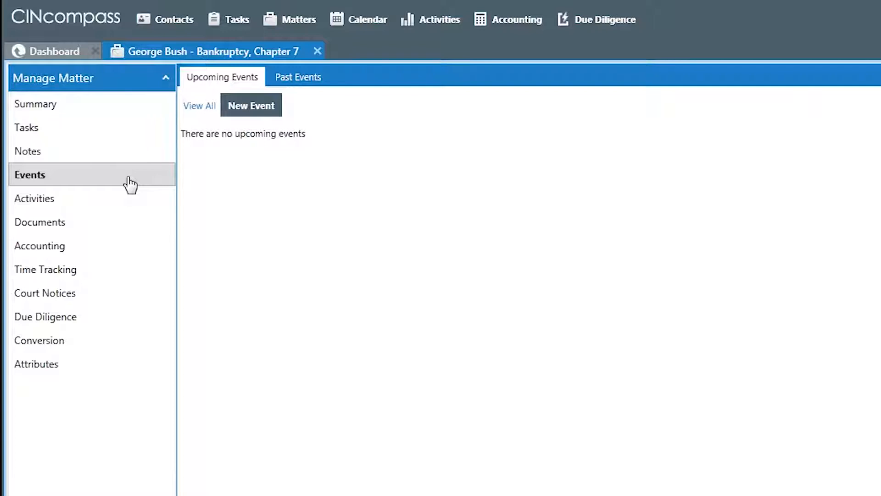
pyautogui.click(239, 110)
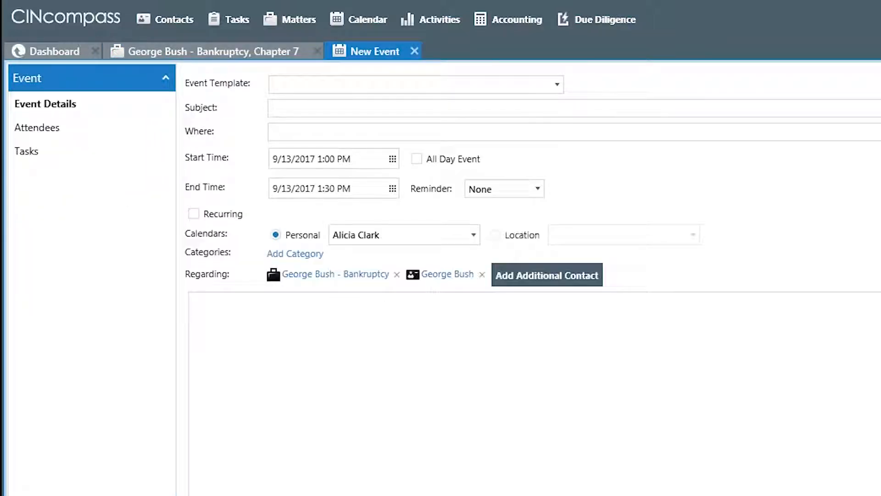
pyautogui.click(560, 88)
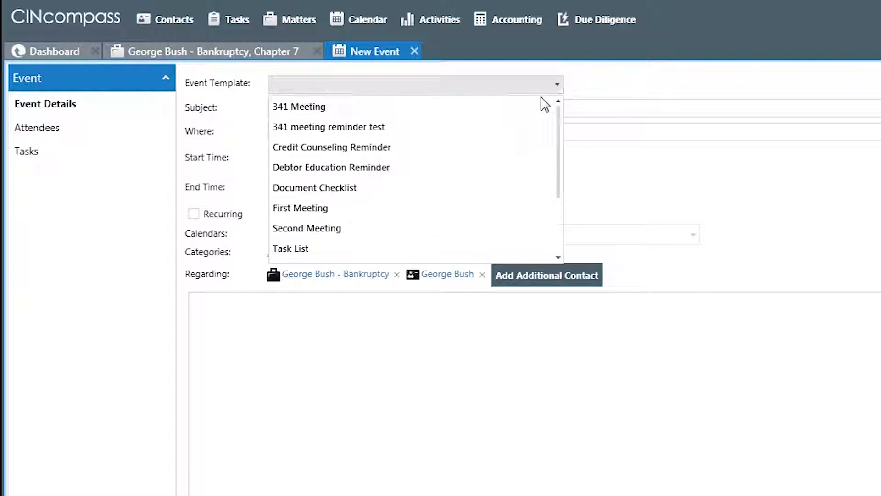
pyautogui.click(319, 113)
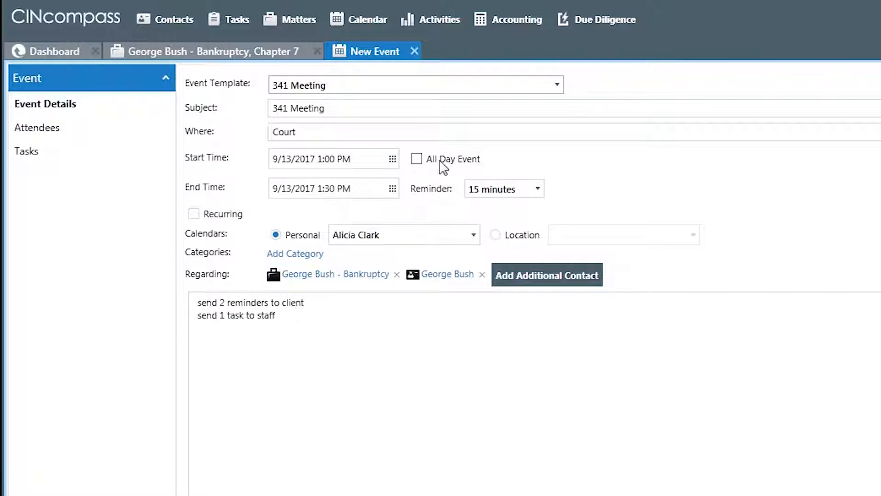
# Set the 341 Meeting event's start time to 9/21/2017 2:00 PM
pyautogui.click(393, 158)
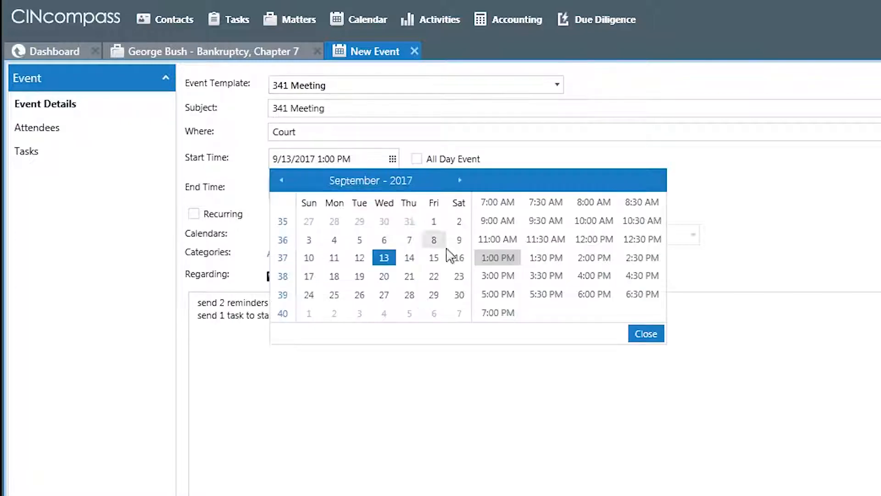
pyautogui.click(409, 276)
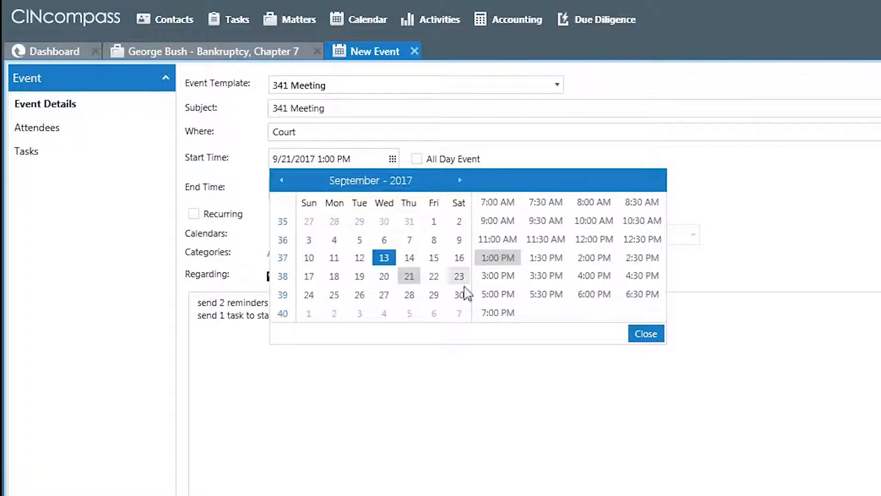
pyautogui.click(593, 258)
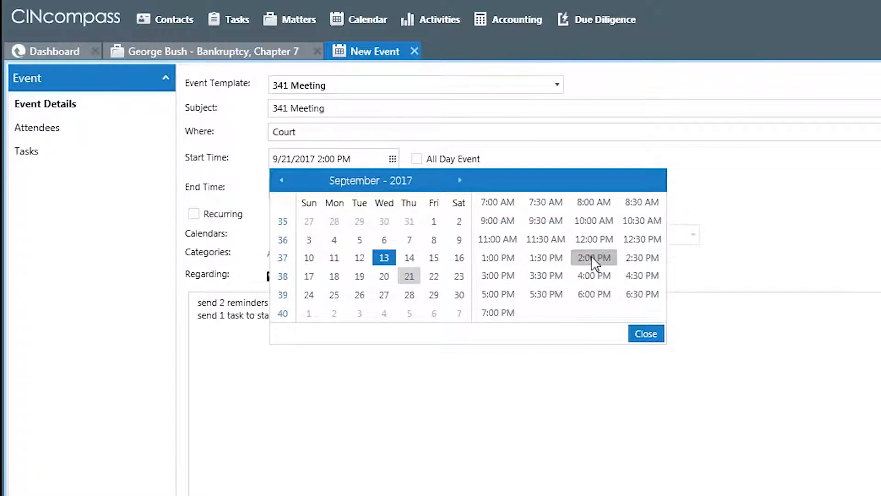
pyautogui.click(645, 332)
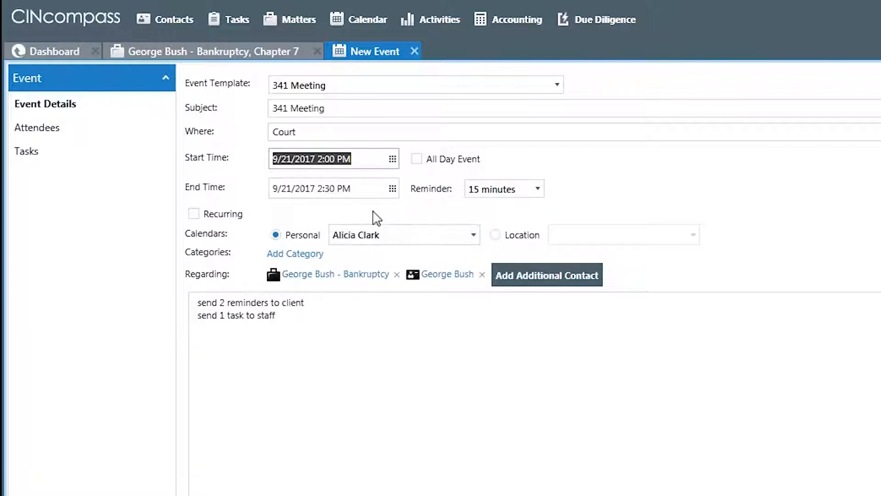
# Assign the 341 Meeting event to the Cincinnati - Bankruptcy location calendar
pyautogui.click(495, 236)
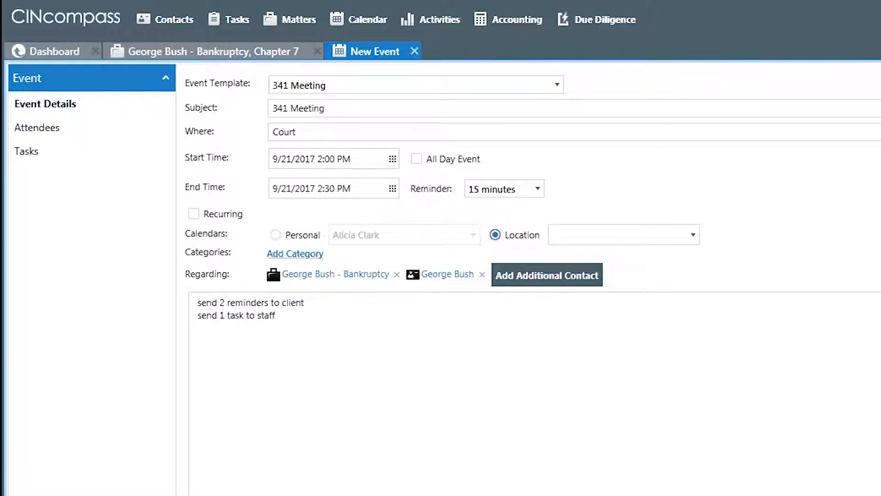
pyautogui.click(689, 236)
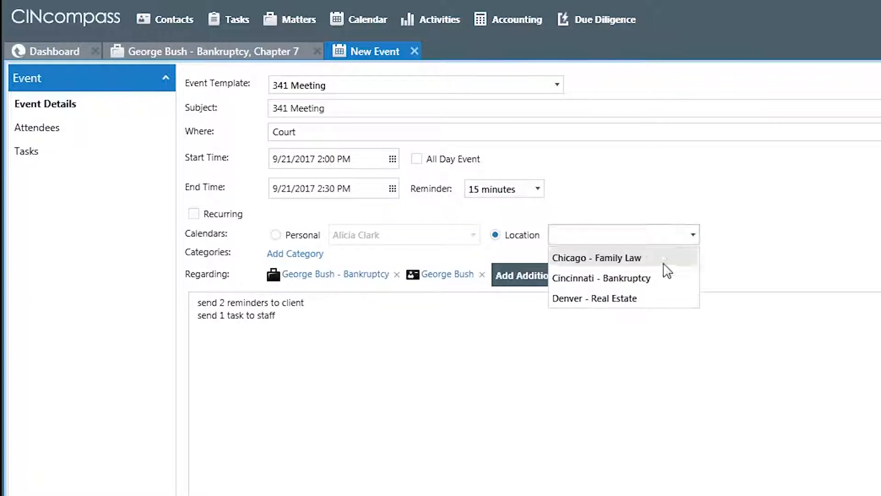
pyautogui.click(643, 279)
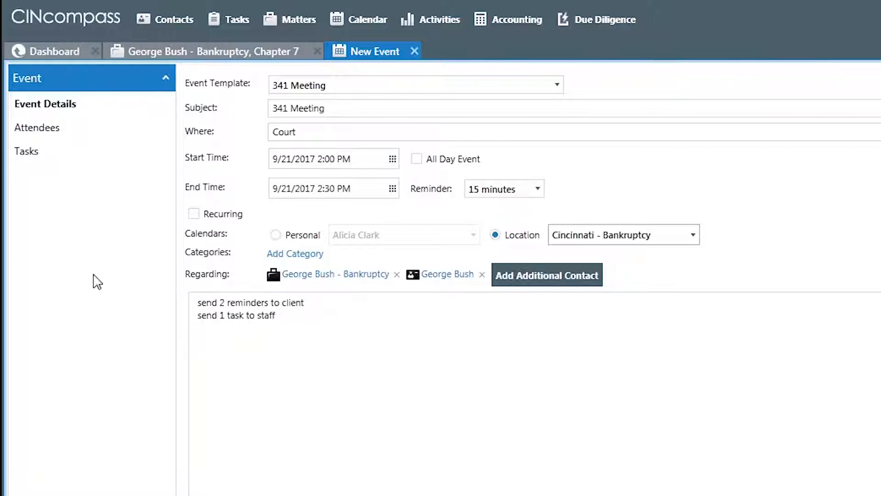
# Review the event's attendees and related tasks, and inspect the 341 Meeting event template without changing it
pyautogui.click(57, 133)
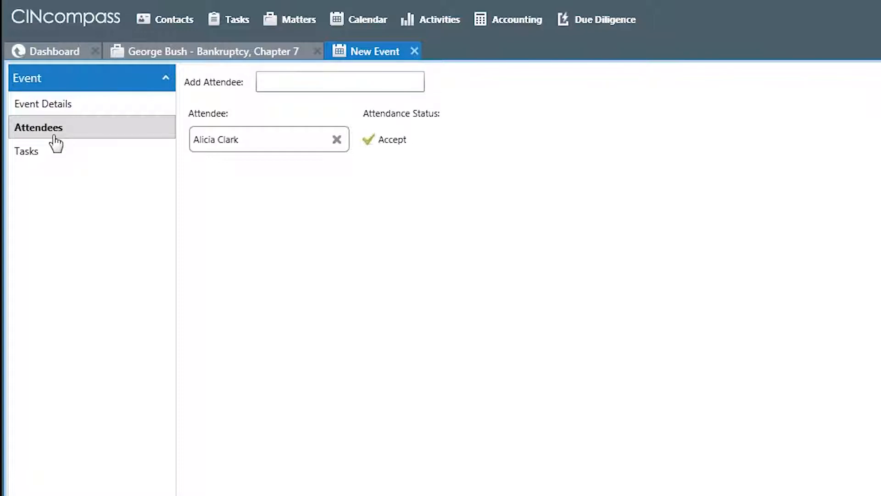
pyautogui.click(46, 157)
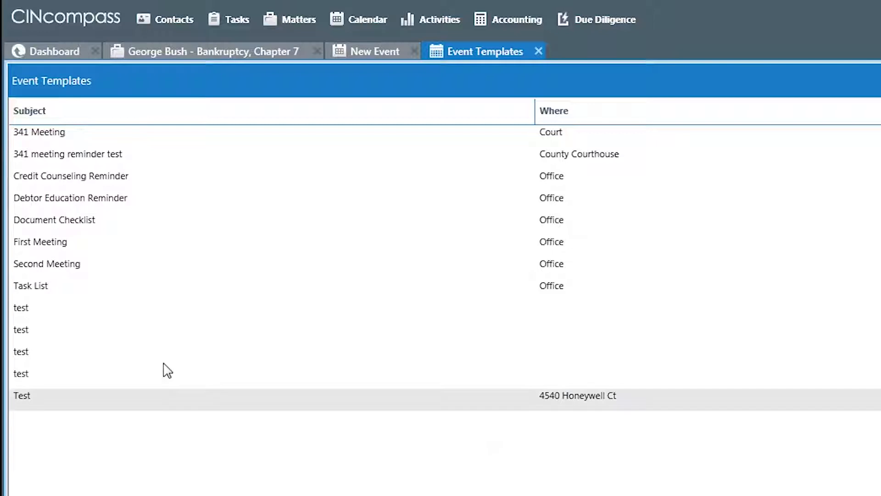
pyautogui.doubleClick(117, 137)
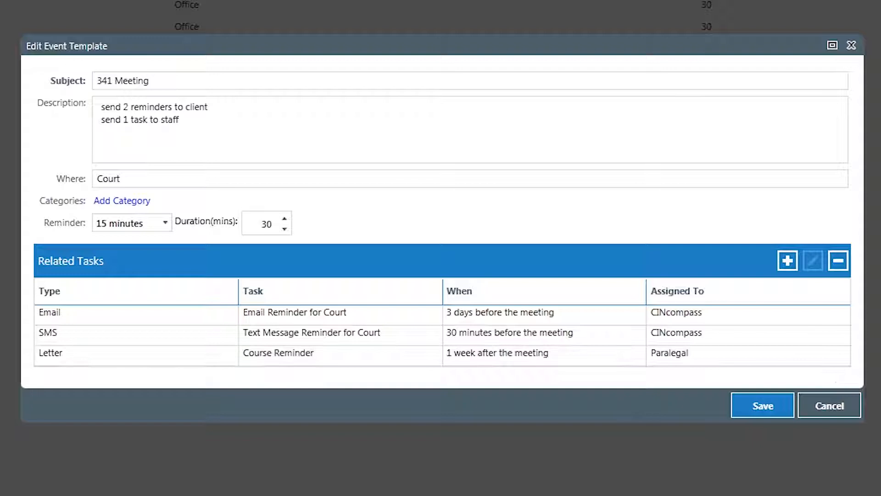
pyautogui.click(832, 407)
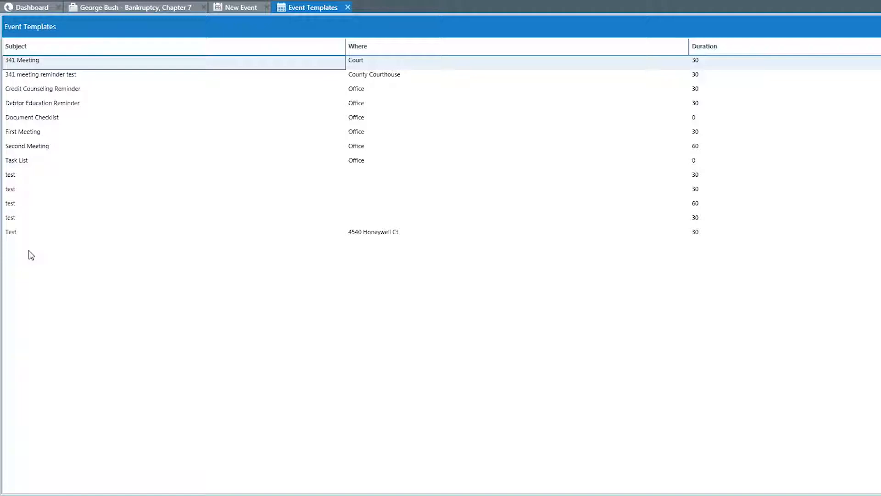
pyautogui.click(348, 7)
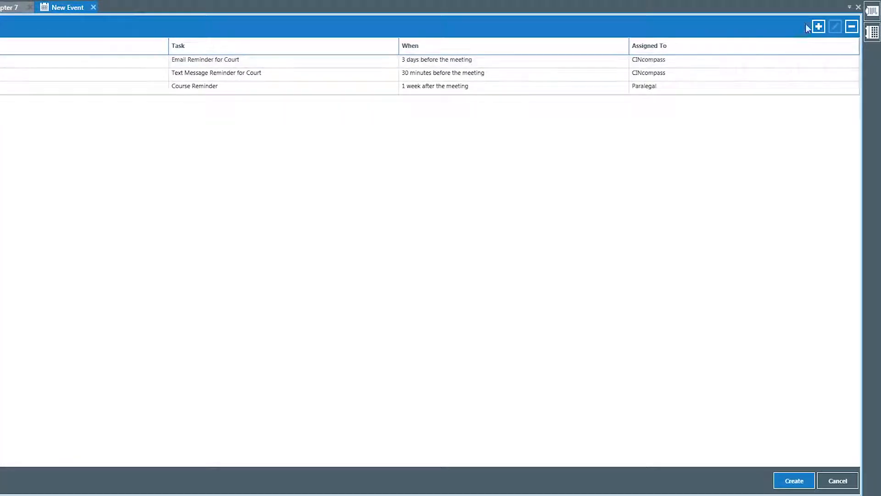
# View the firm's content templates in the settings and return to the new event
pyautogui.click(830, 1)
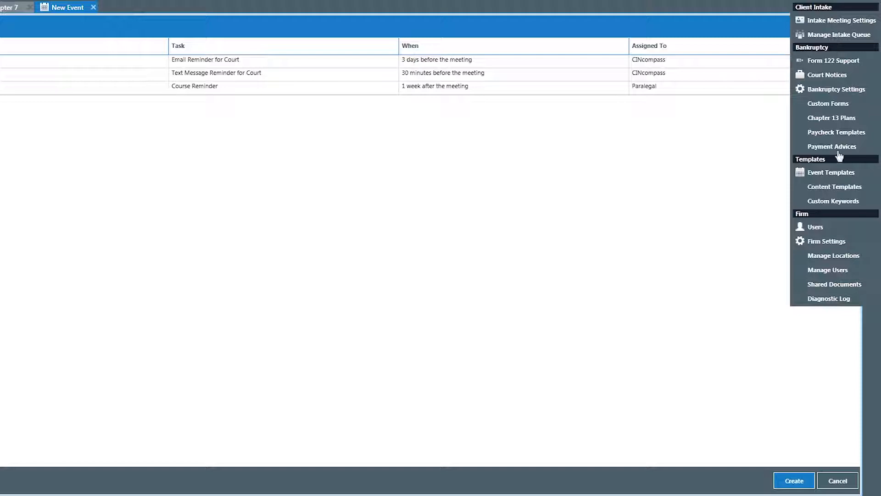
pyautogui.click(839, 191)
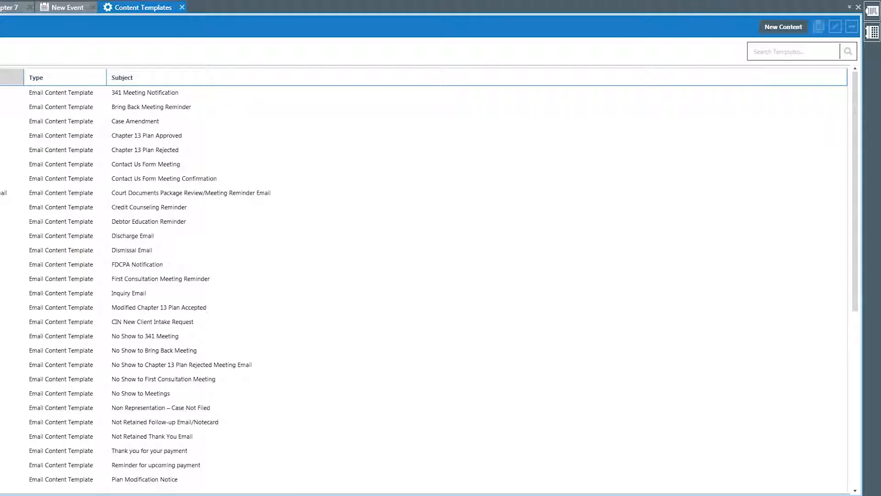
pyautogui.click(182, 7)
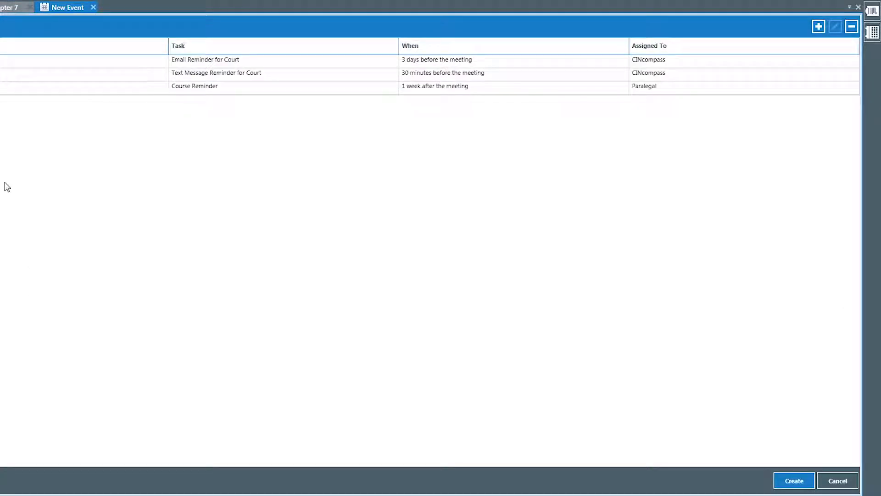
# Create the 341 Meeting event and save its approved email, SMS and letter tasks
pyautogui.click(793, 486)
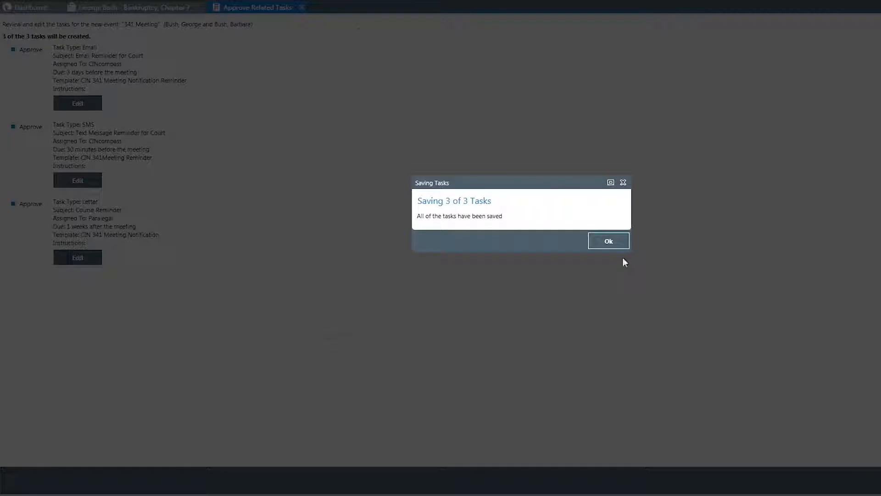
pyautogui.click(616, 247)
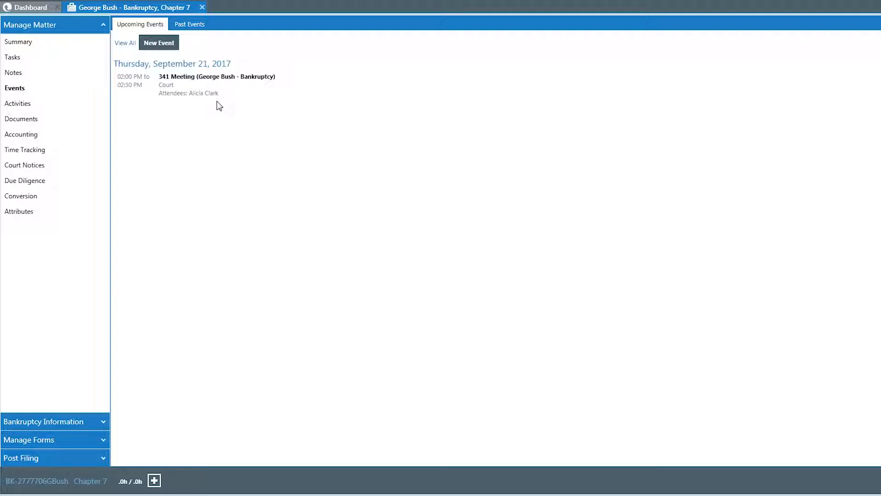
# Review the matter's activity log, including its communications
pyautogui.click(32, 108)
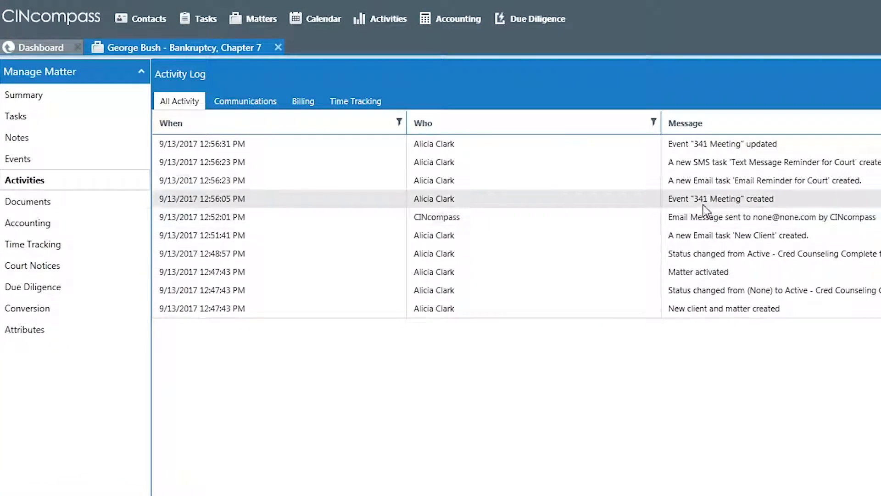
pyautogui.click(242, 102)
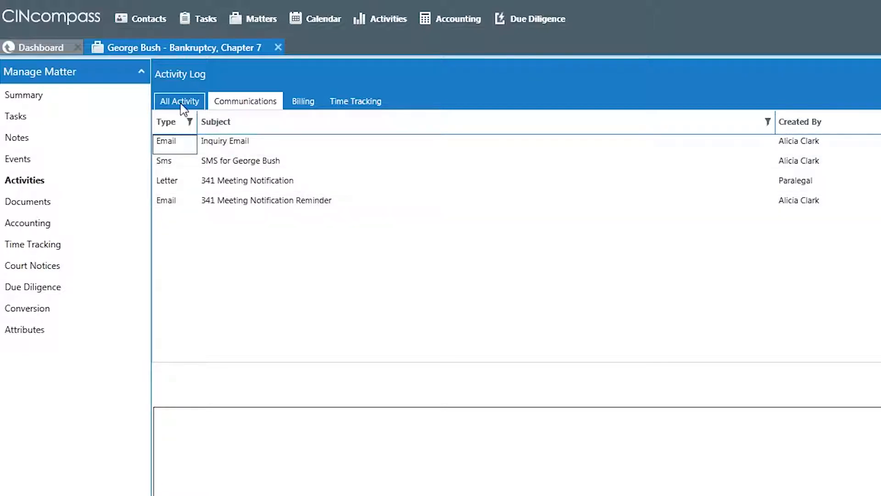
pyautogui.click(180, 104)
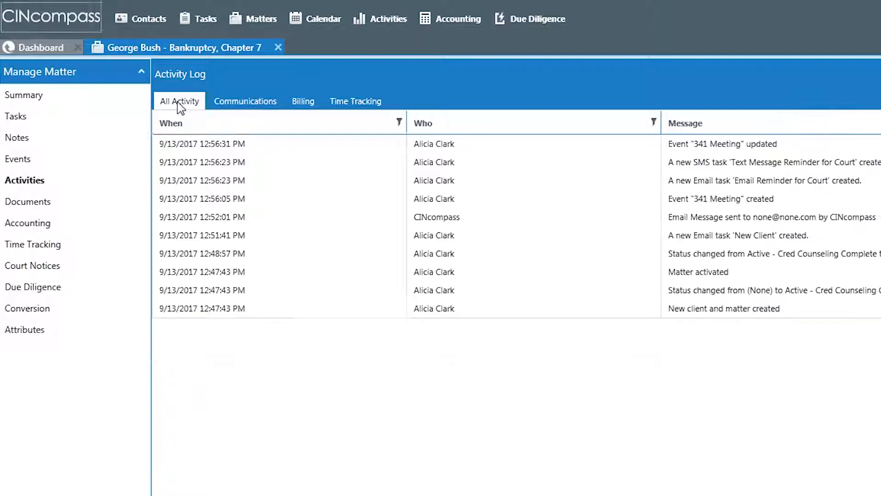
# Upload Account Update Form UPD2015V1 (2).pdf from the Blank Docs folder to the matter's documents as type Other, described as "Write some notes here"
pyautogui.click(49, 212)
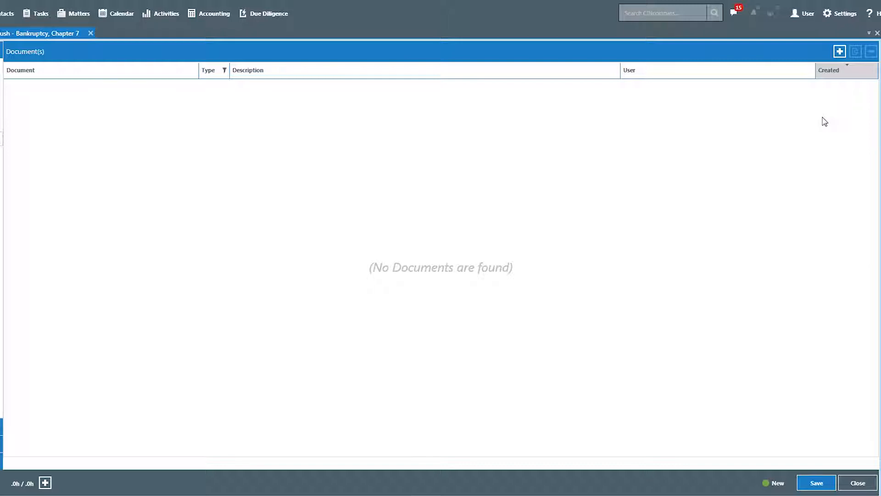
pyautogui.click(839, 51)
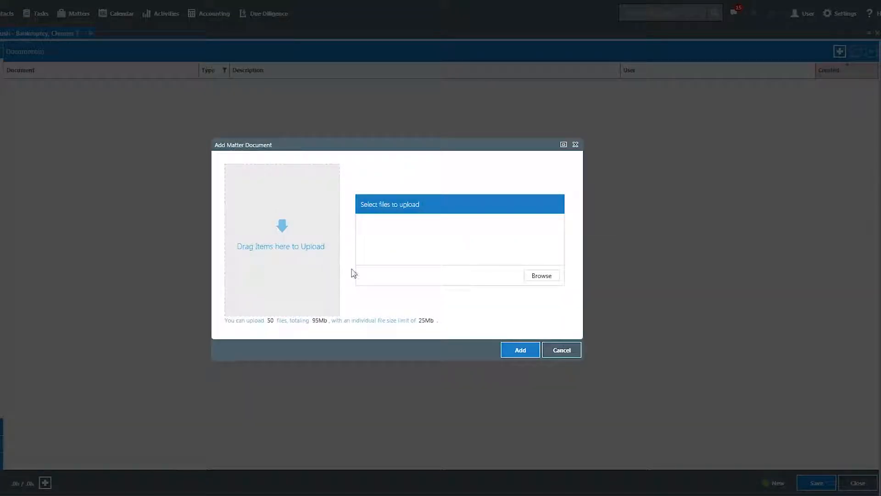
pyautogui.click(543, 275)
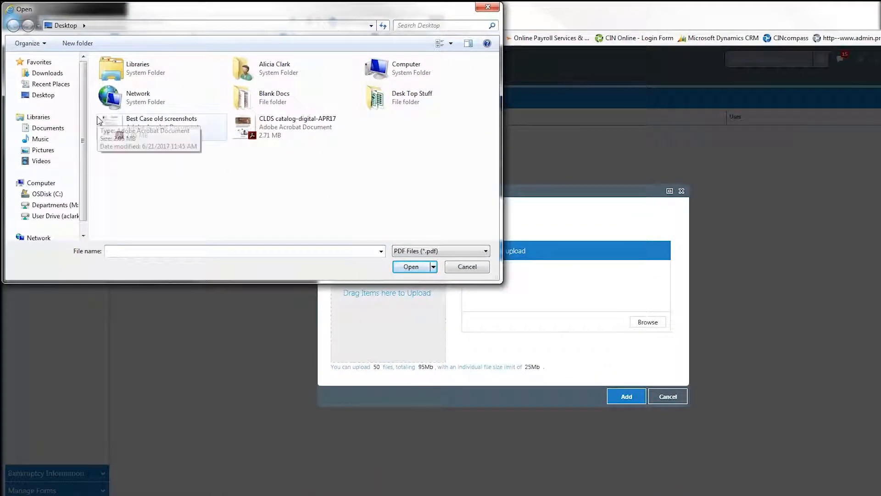
pyautogui.doubleClick(266, 97)
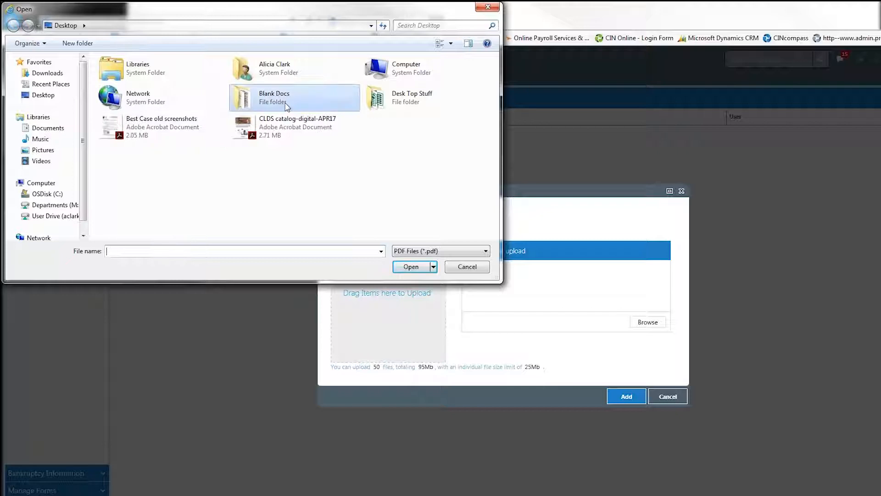
pyautogui.doubleClick(137, 73)
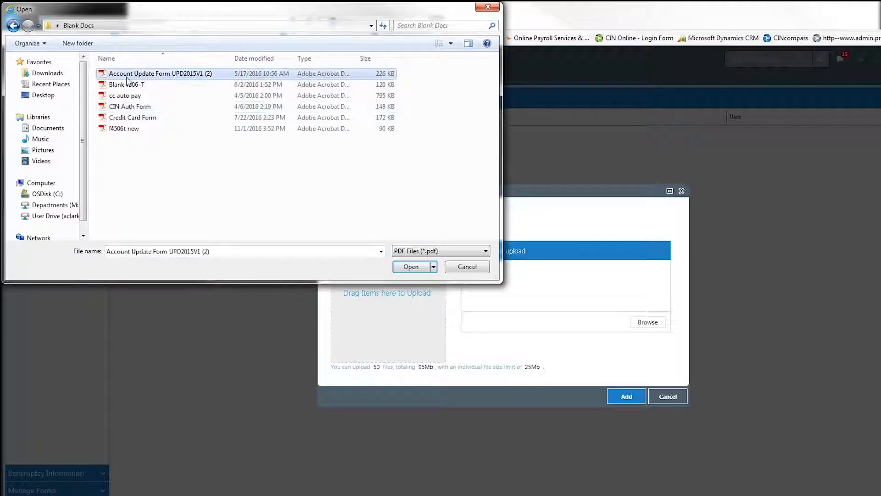
pyautogui.click(627, 397)
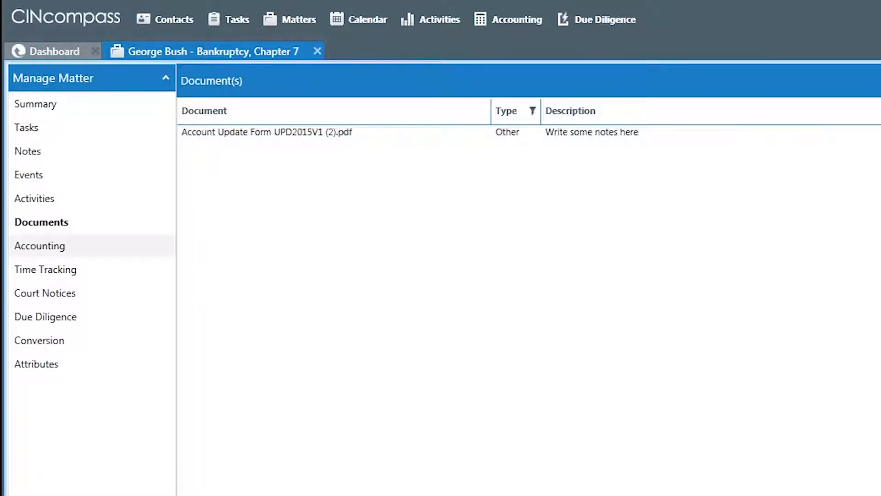
# Add a $2,000.00 receivable of type Attorney Fee Flat (Operating) dated 9/13/2017 to the matter's accounting
pyautogui.click(89, 254)
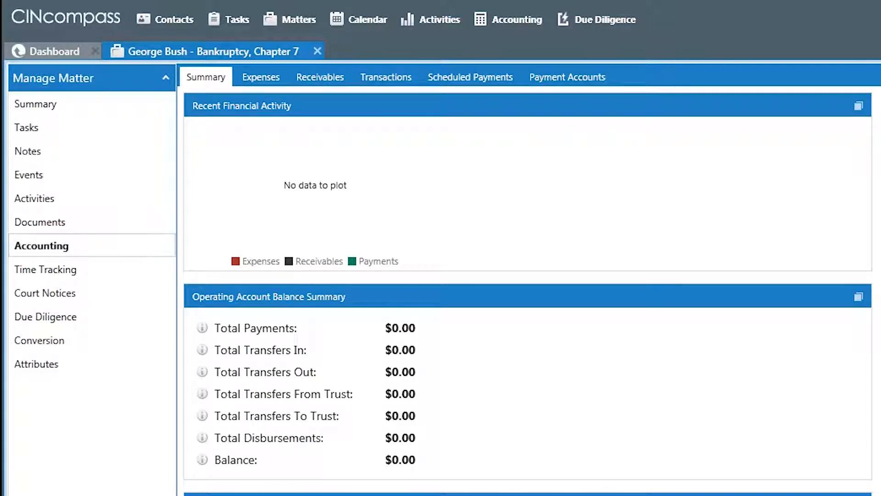
pyautogui.click(269, 81)
pyautogui.click(320, 79)
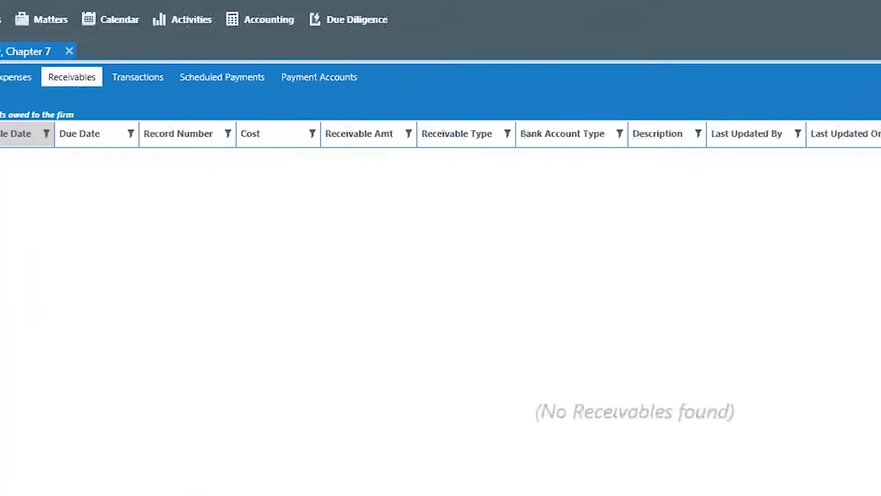
pyautogui.click(763, 104)
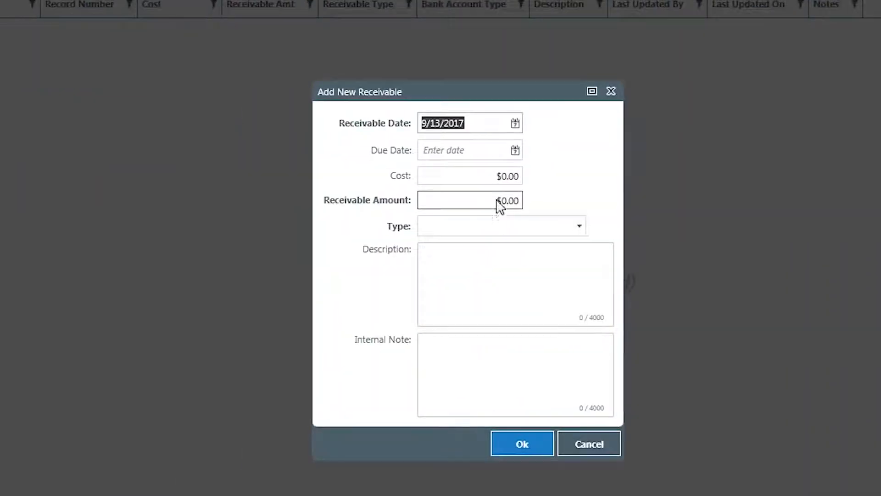
pyautogui.click(303, 265)
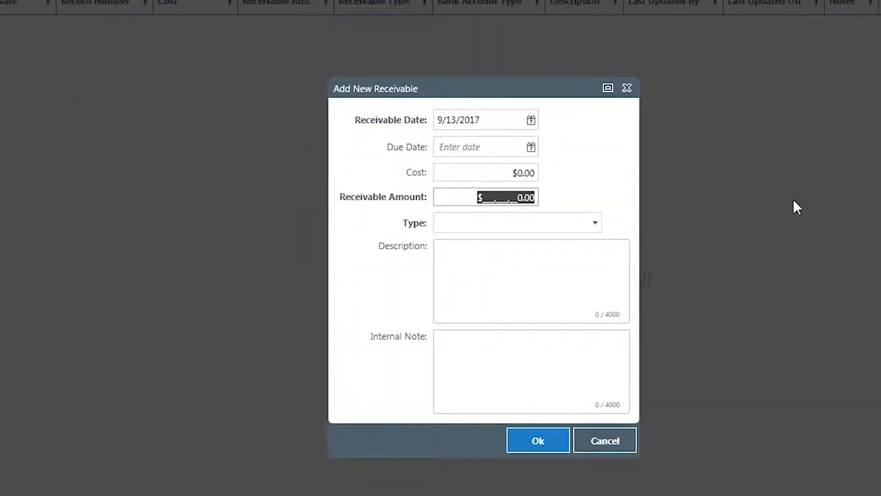
pyautogui.write('2000')
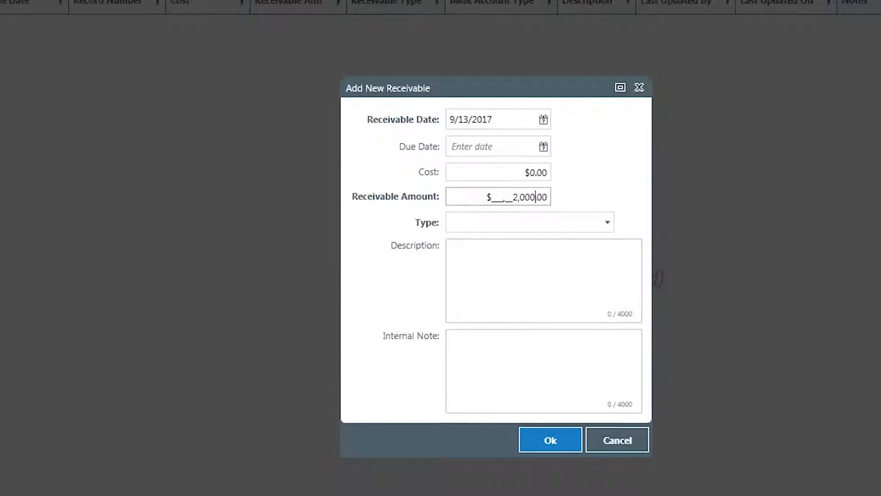
pyautogui.press('Tab')
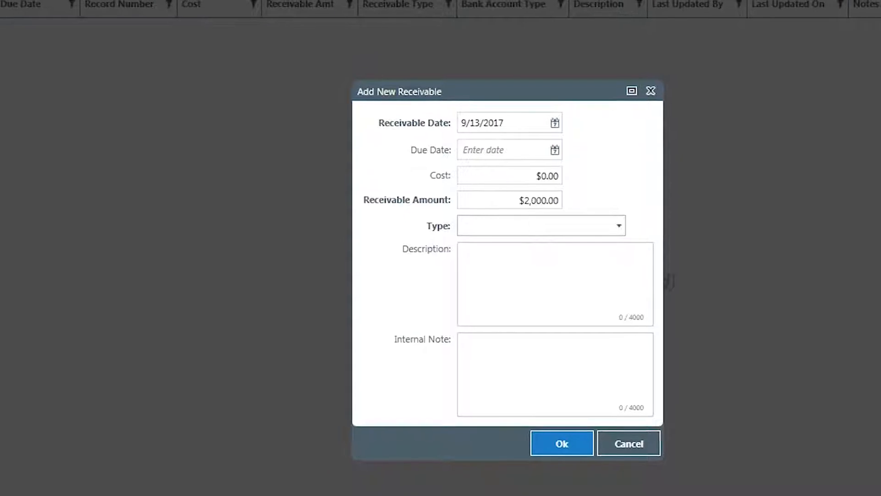
pyautogui.click(596, 232)
pyautogui.click(596, 256)
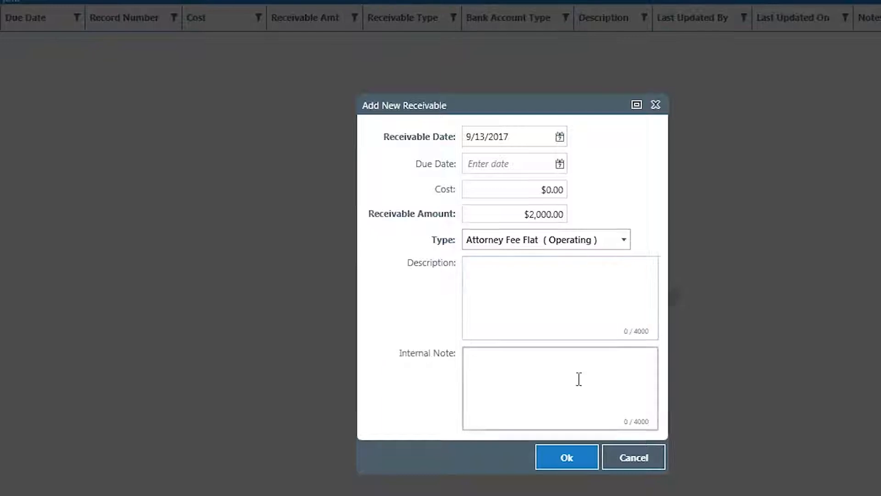
pyautogui.click(575, 450)
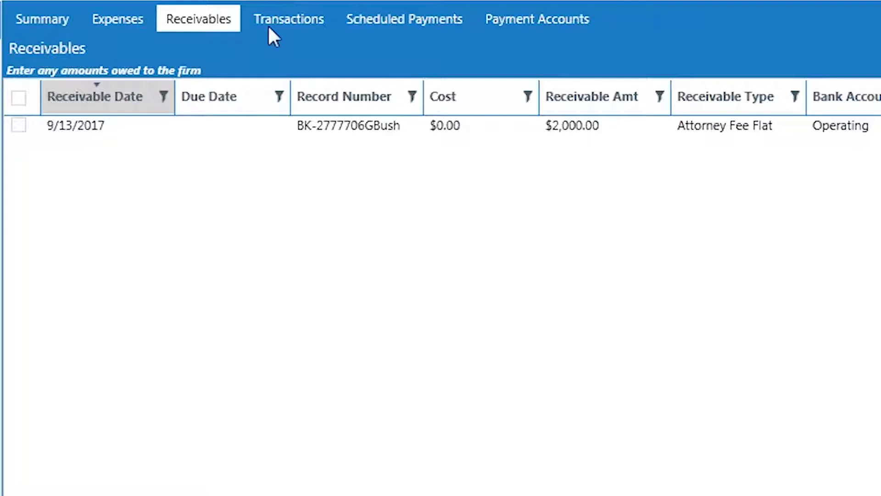
# Start a new payment transaction for the matter with an amount of $100.00
pyautogui.click(279, 6)
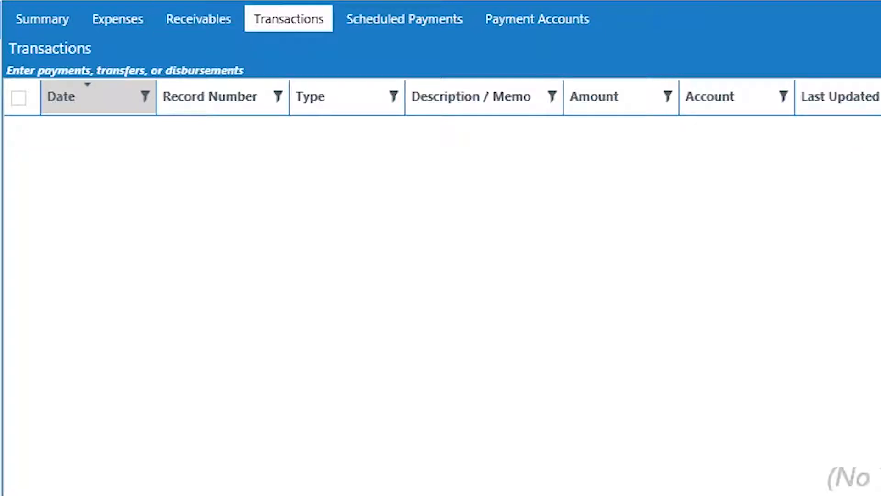
pyautogui.click(739, 342)
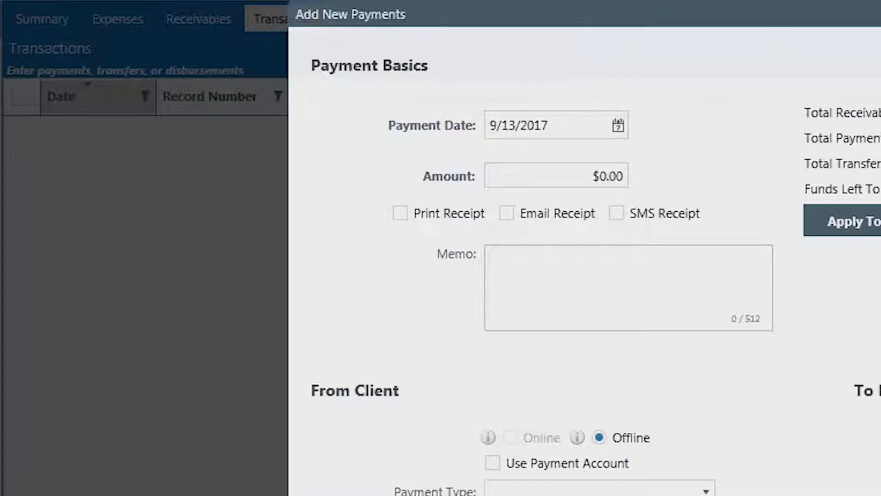
pyautogui.click(345, 151)
pyautogui.write('100')
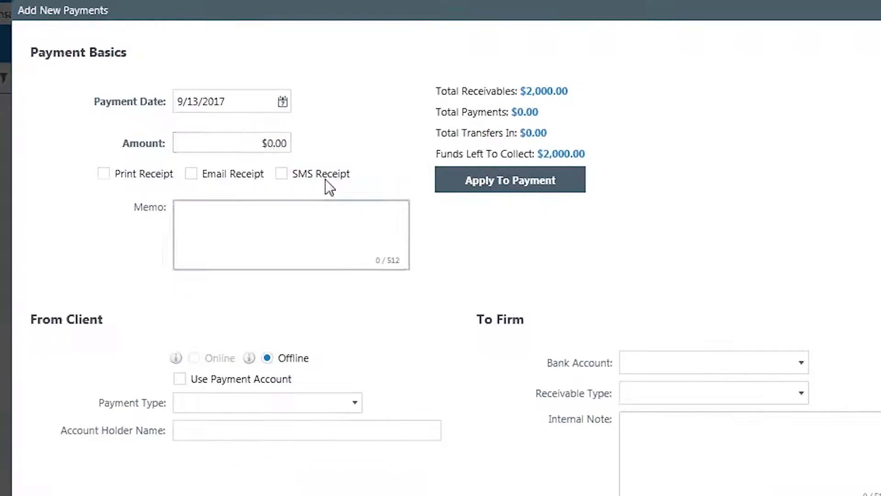
pyautogui.press('Tab')
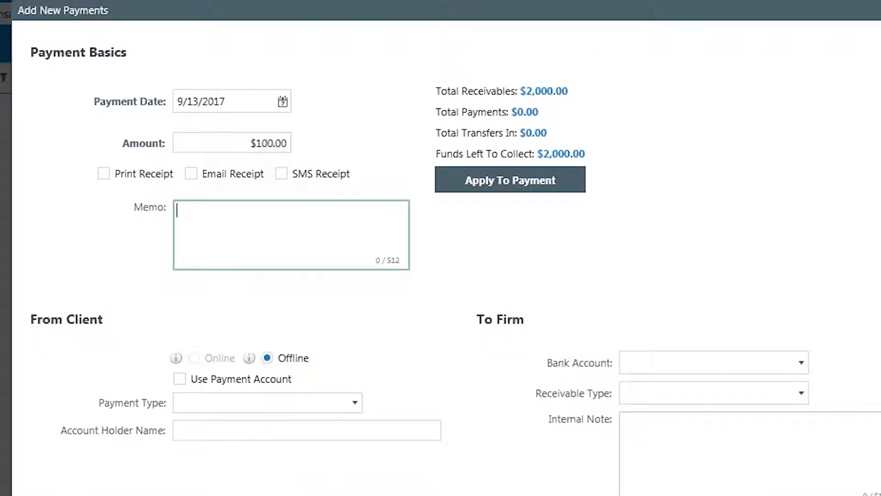
# Complete the $100.00 payment as Cash deposited to the Trust bank account, with receivable type Attorney Fee Flat (Operating)
pyautogui.click(302, 402)
pyautogui.click(306, 421)
pyautogui.click(762, 364)
pyautogui.click(758, 387)
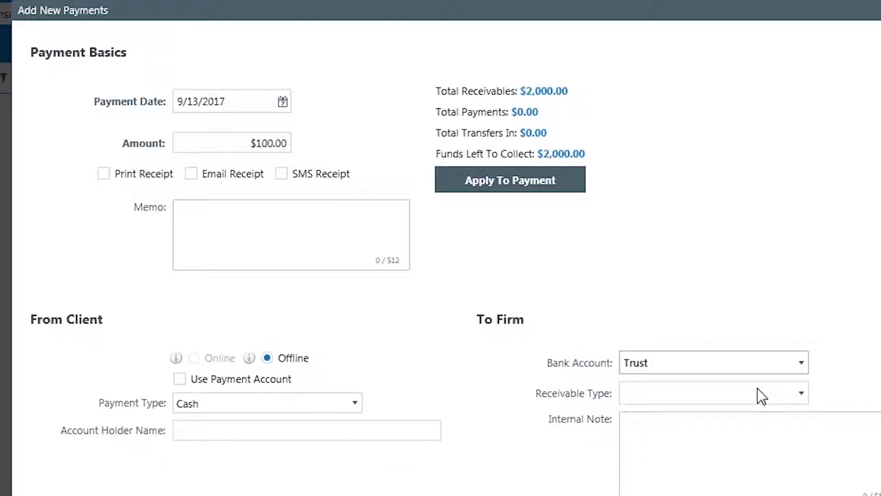
pyautogui.click(748, 418)
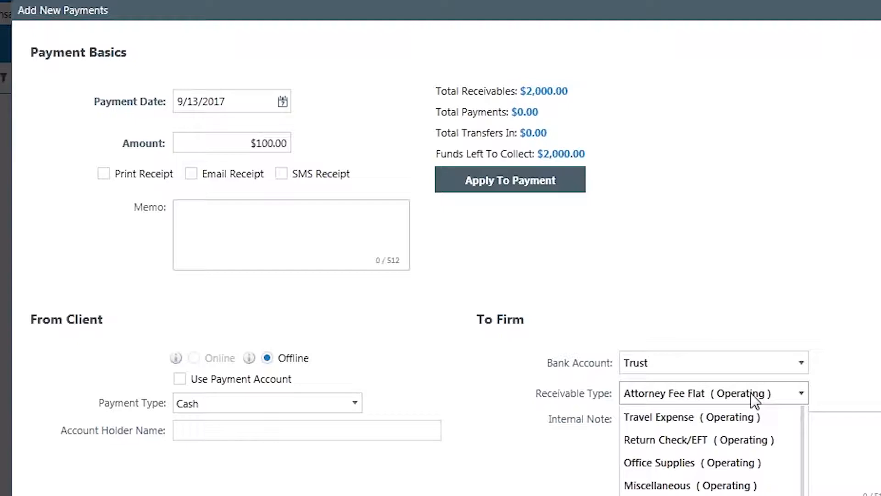
pyautogui.click(744, 467)
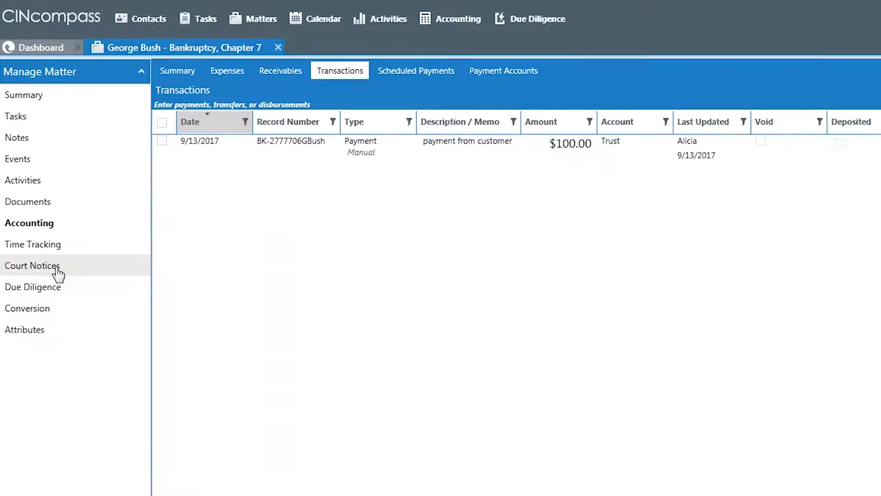
# Start a new time tracking entry for the matter running from 11:00 AM to 4:00 PM
pyautogui.click(37, 252)
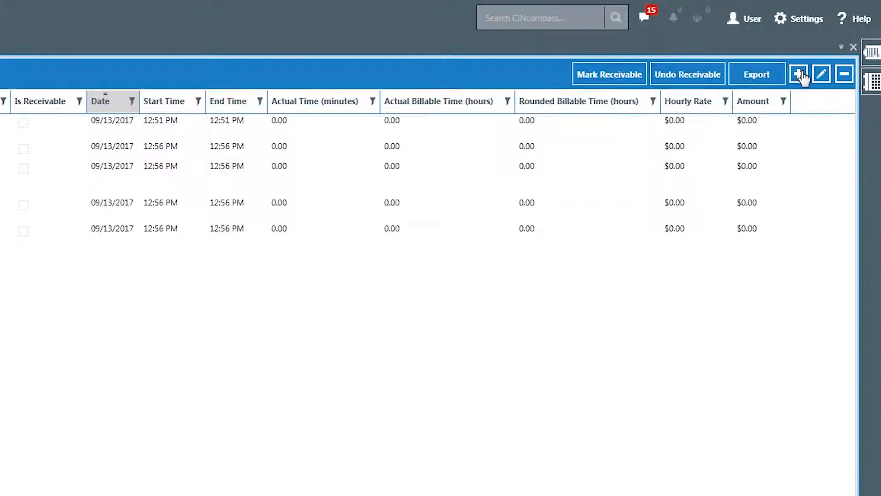
pyautogui.click(800, 75)
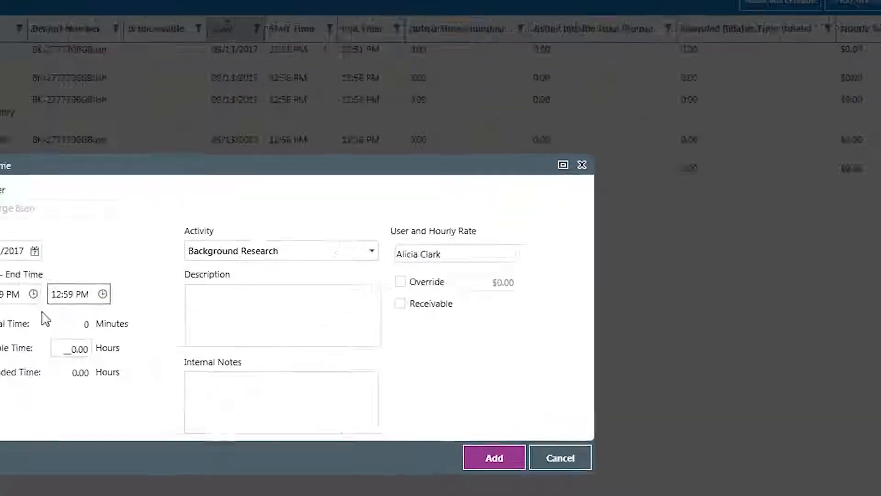
pyautogui.click(33, 294)
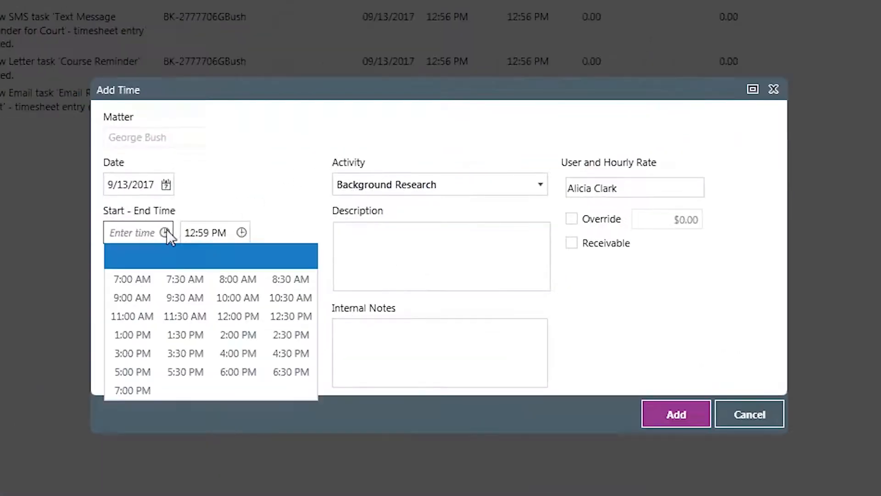
pyautogui.click(132, 315)
pyautogui.click(242, 233)
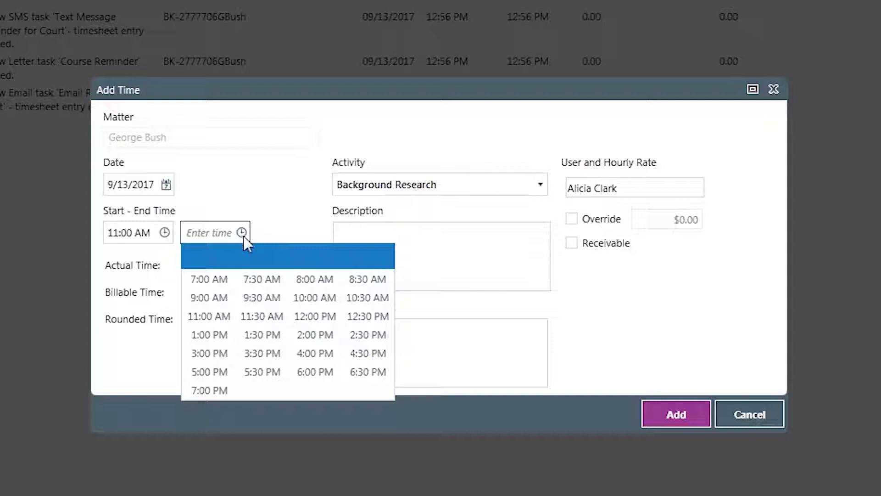
pyautogui.click(314, 354)
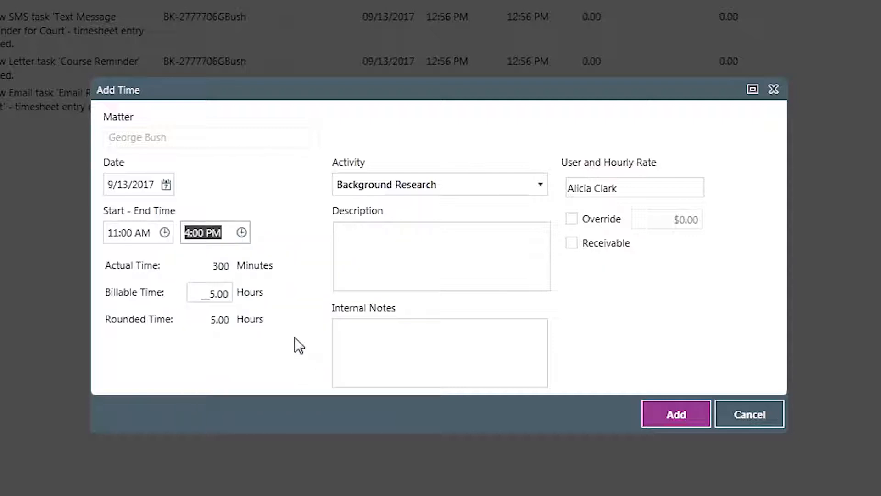
# Override the hourly rate of the Background Research time entry with $200.00 and add the entry to the matter
pyautogui.click(519, 175)
pyautogui.click(585, 197)
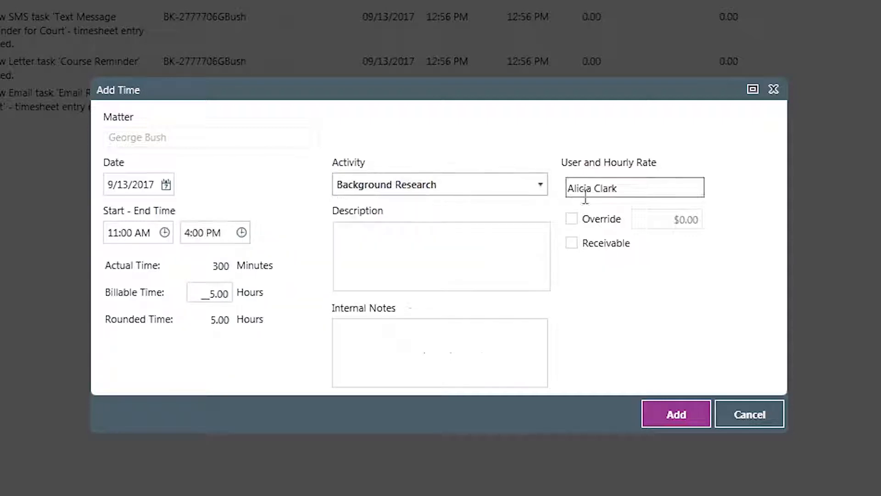
pyautogui.click(425, 252)
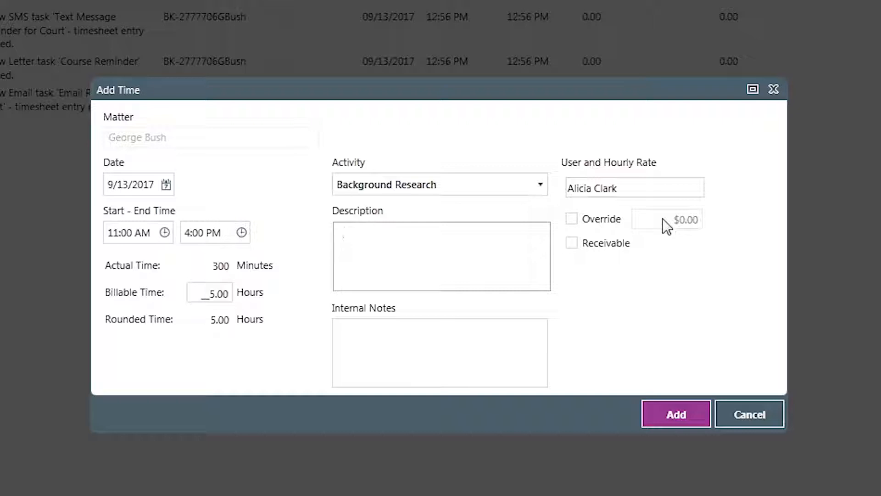
pyautogui.click(572, 218)
pyautogui.click(689, 221)
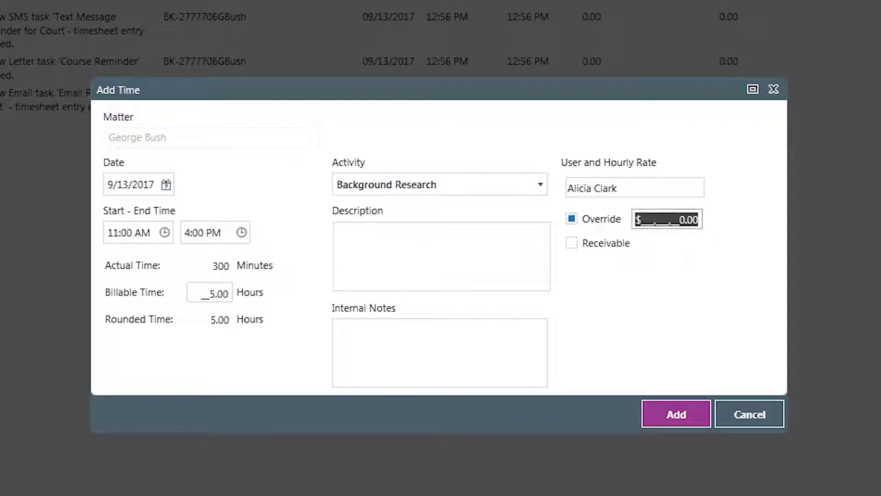
pyautogui.write('200')
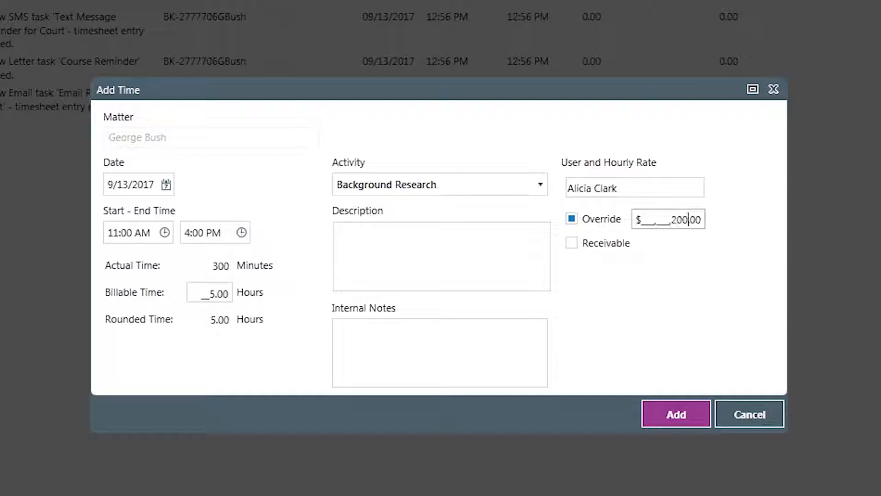
pyautogui.press('Tab')
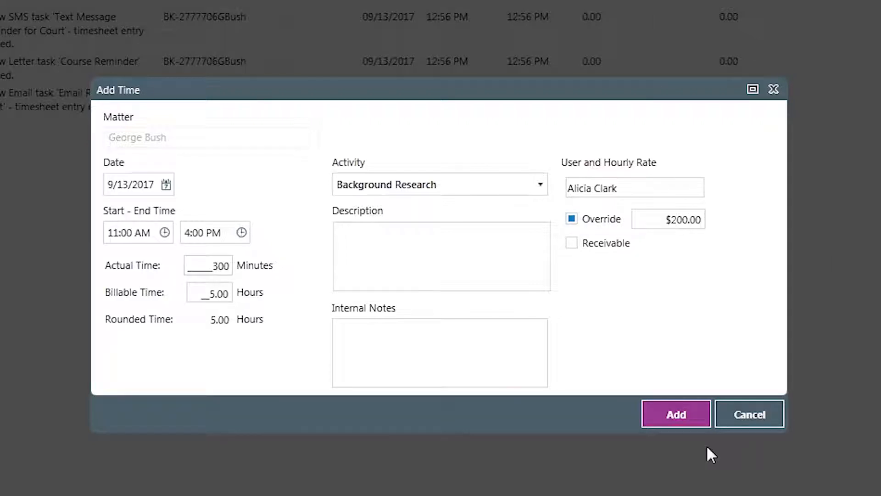
pyautogui.click(697, 423)
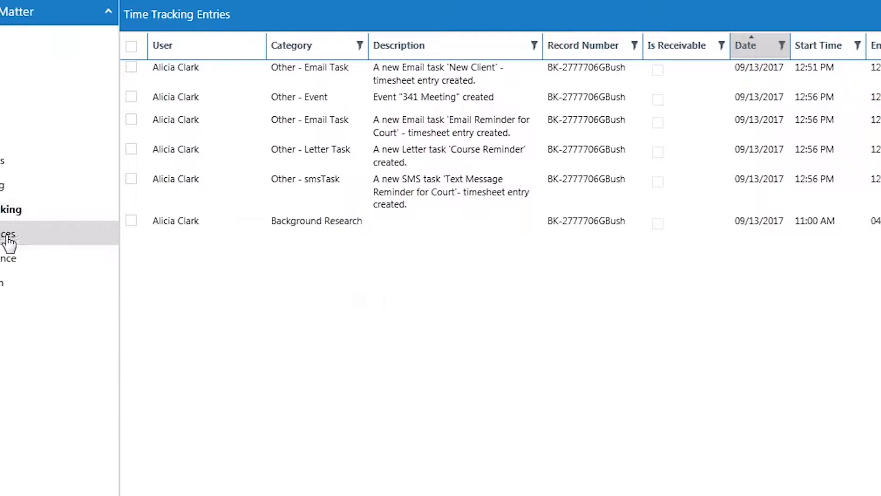
# View the docket in the matter's court notices
pyautogui.click(69, 242)
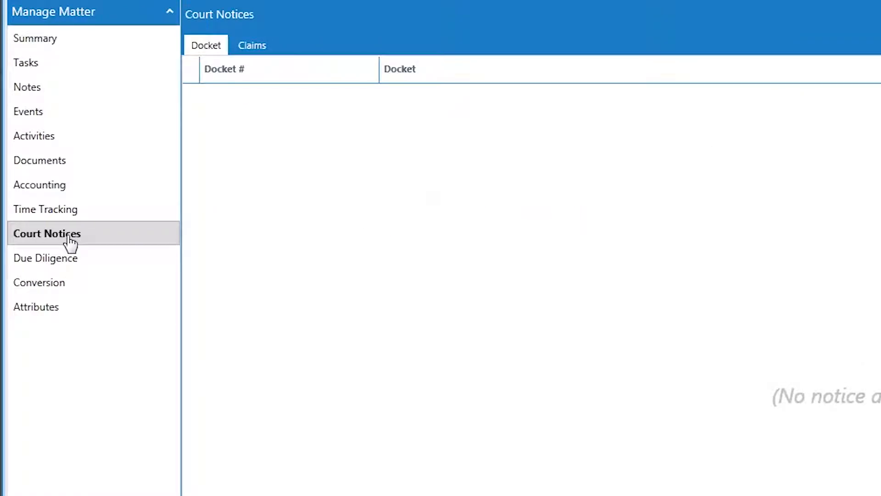
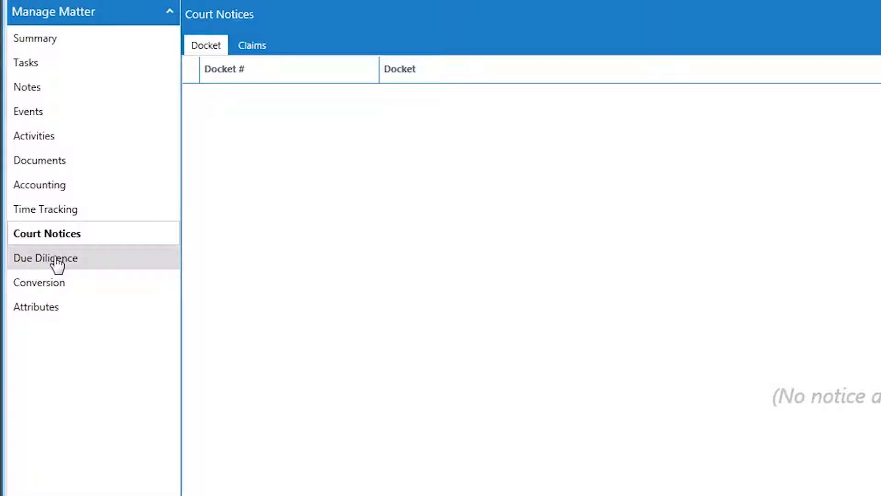
# View the matter's due diligence orders and open the form for creating a new order
pyautogui.click(57, 262)
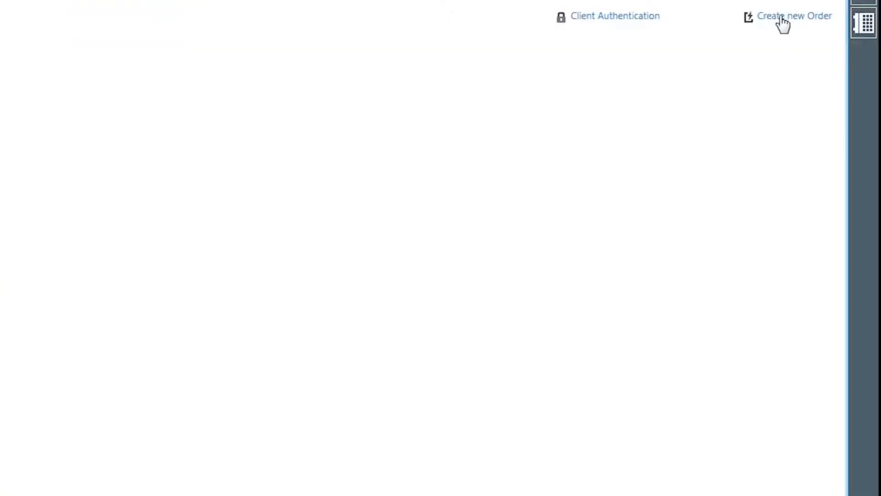
pyautogui.click(783, 18)
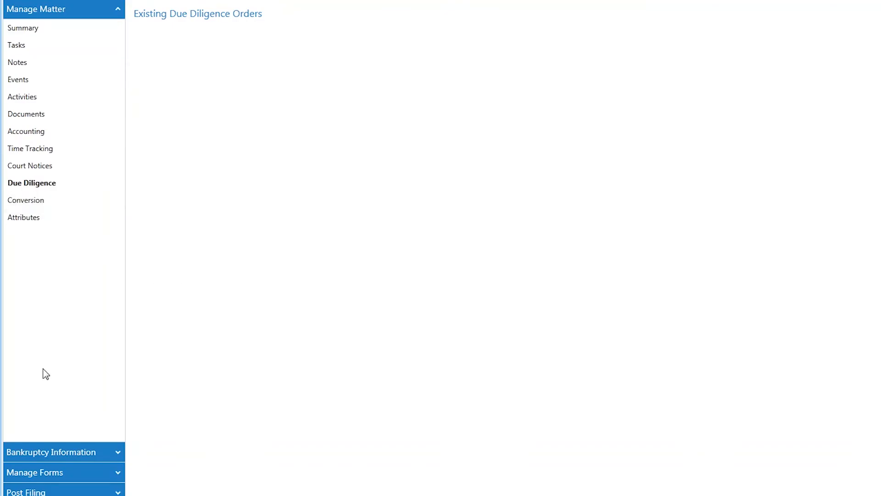
# Add CIN as a Debtor 1 employer to the Form 122 wages, enter its street address and check the address details
pyautogui.click(48, 453)
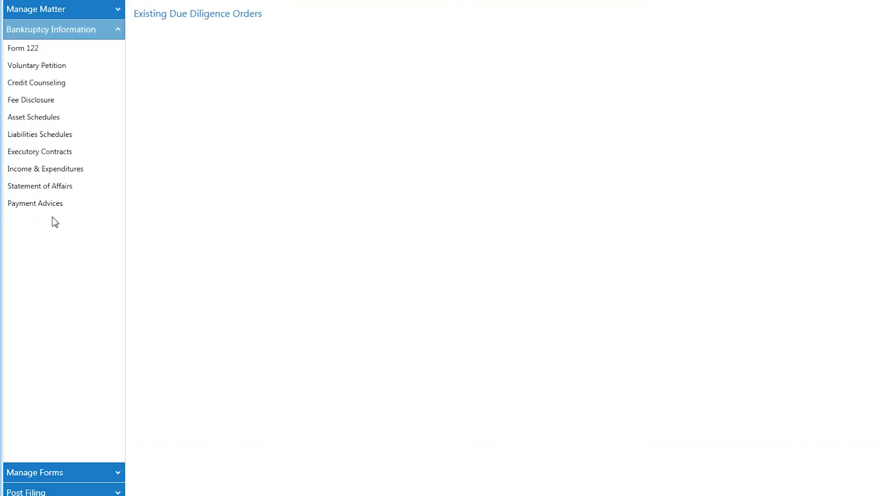
pyautogui.click(35, 49)
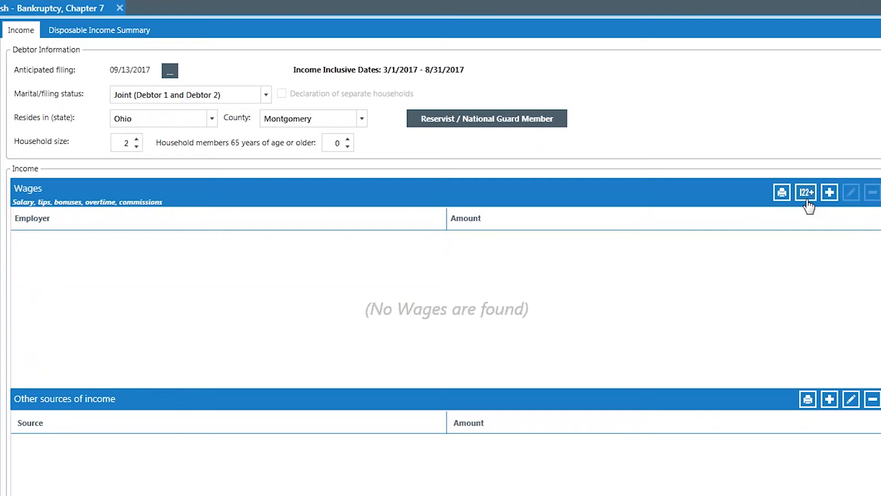
pyautogui.click(831, 197)
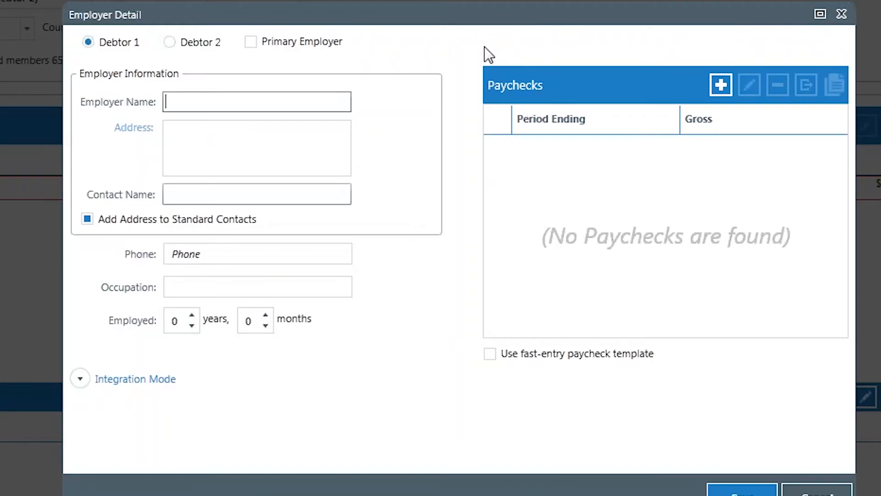
pyautogui.write('CIN')
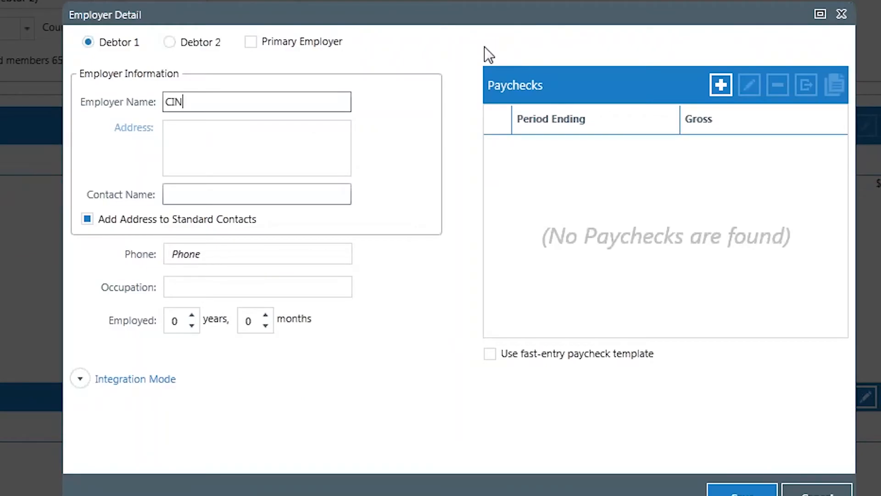
pyautogui.press('Tab')
pyautogui.write('454')
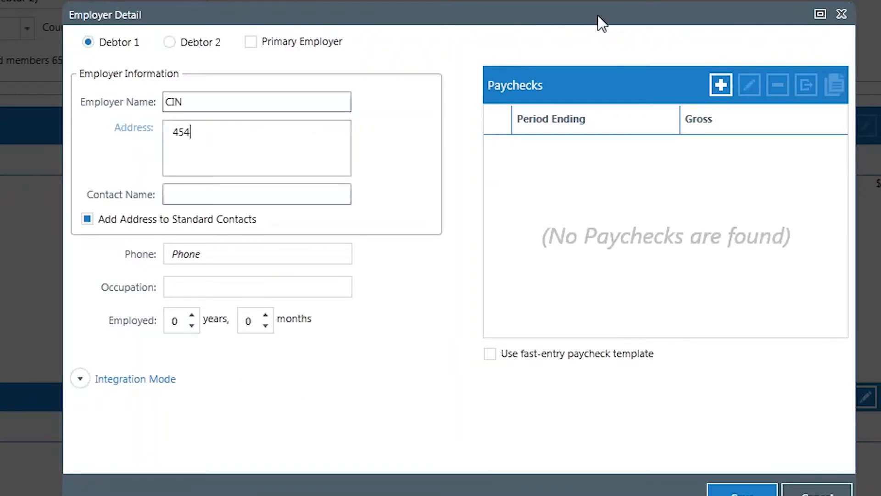
pyautogui.write('0 Honeywell Court')
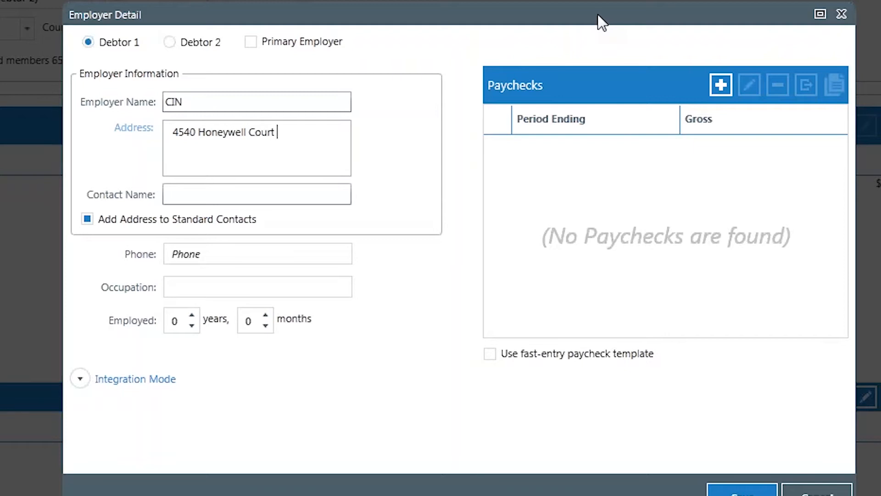
pyautogui.write(' Dayton OH')
pyautogui.press('Tab')
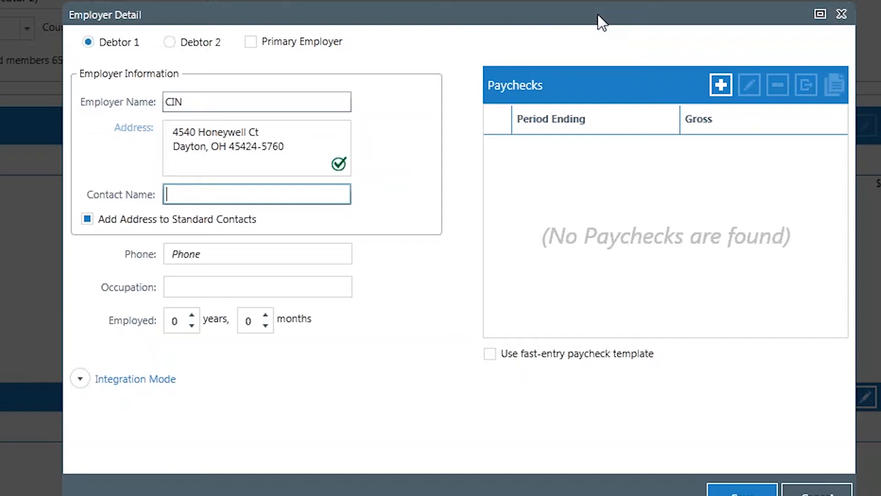
pyautogui.click(123, 130)
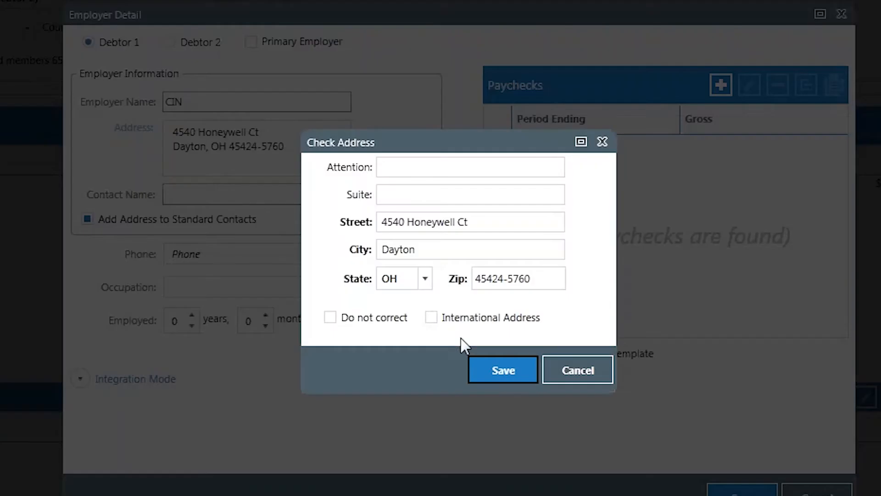
pyautogui.click(569, 371)
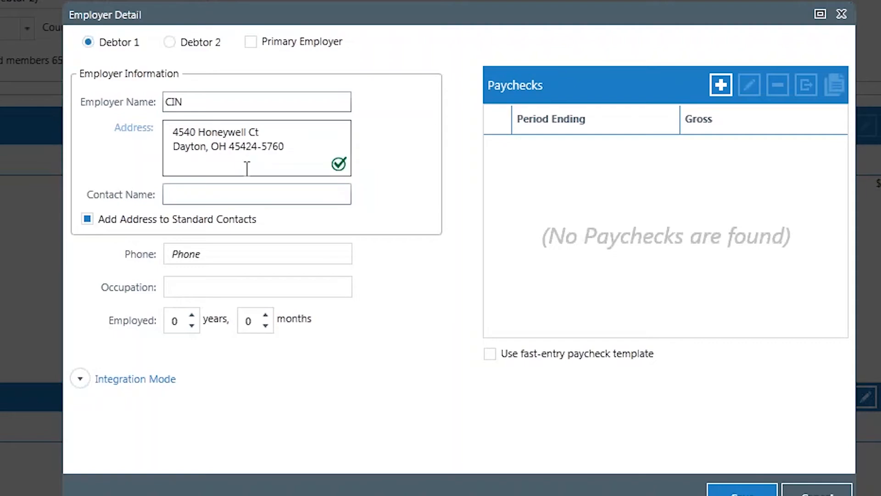
# Create a CIN paycheck with $6,000 gross, $1,200 federal withholding, $5 social security, $516 Medicare and $216 state withholding tax
pyautogui.click(721, 84)
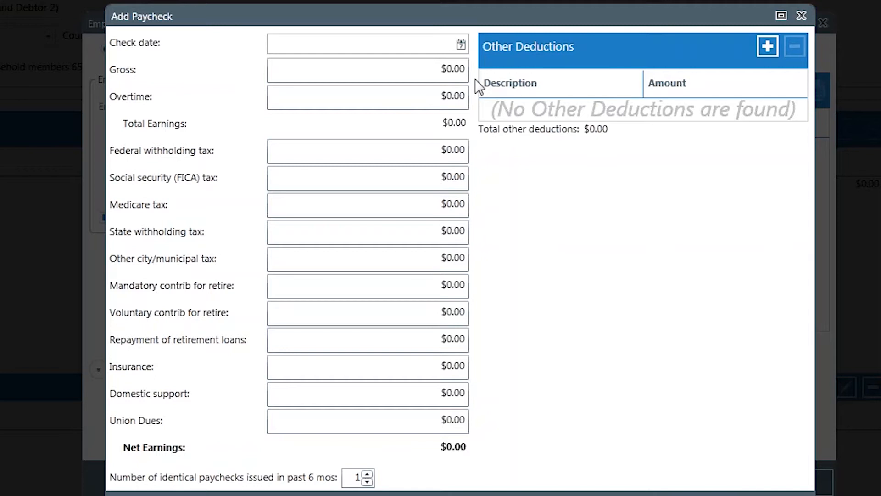
pyautogui.click(448, 63)
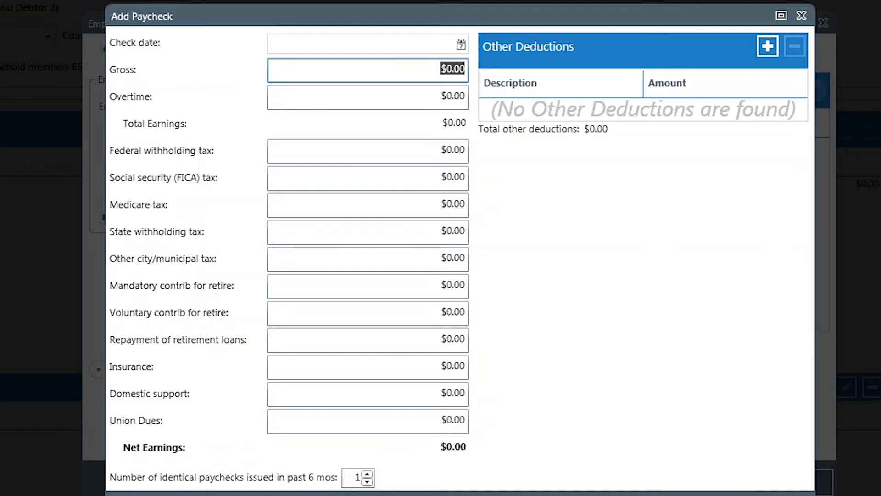
pyautogui.write('6000')
pyautogui.press('Tab')
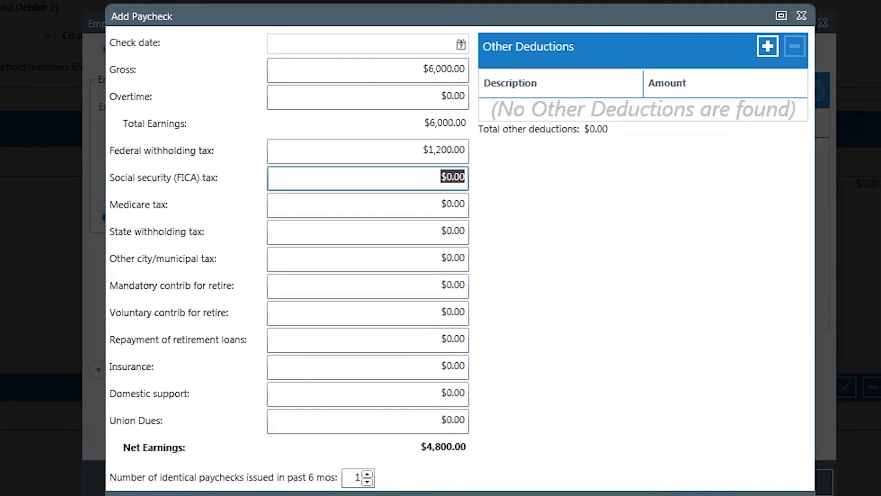
pyautogui.write('5')
pyautogui.press('Tab')
pyautogui.write('516513')
pyautogui.press('BackSpace')
pyautogui.press('BackSpace')
pyautogui.press('BackSpace')
pyautogui.press('BackSpace')
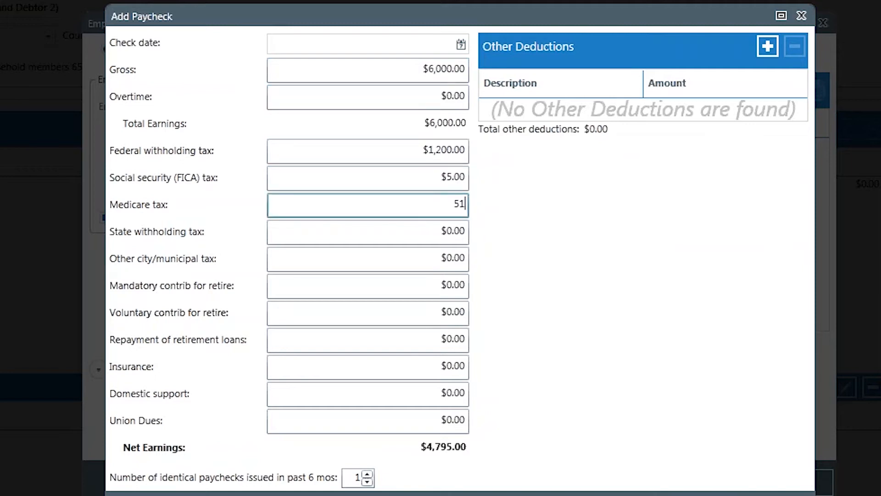
pyautogui.write('16')
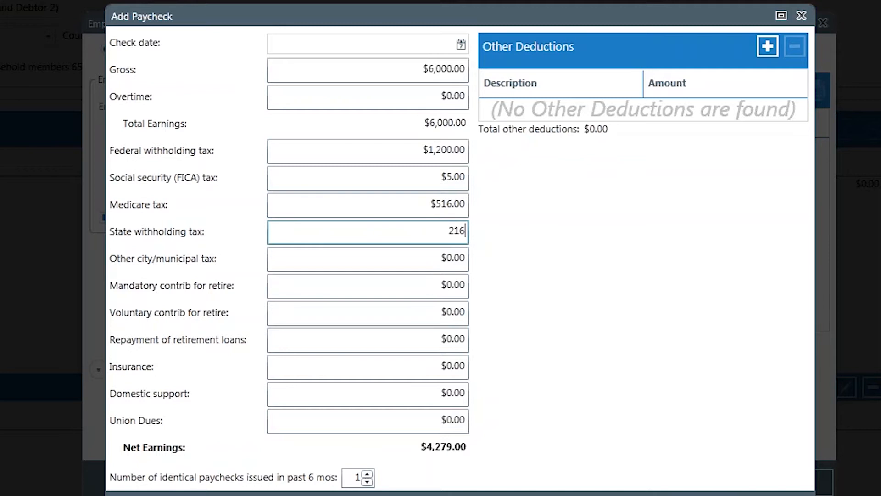
pyautogui.press('Tab')
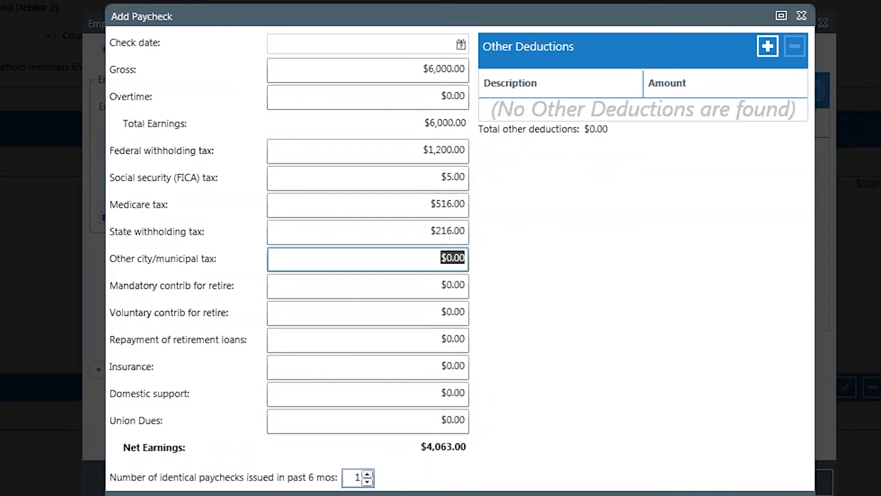
# Set the number of identical paychecks issued in the past 6 months to 6 and save the paycheck
pyautogui.click(367, 475)
pyautogui.click(368, 475)
pyautogui.click(368, 475)
pyautogui.click(368, 475)
pyautogui.click(368, 474)
pyautogui.click(707, 495)
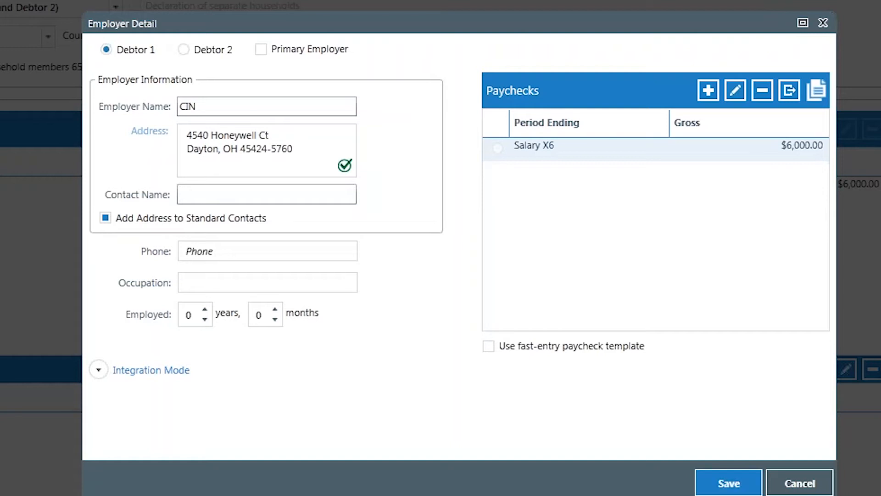
# Include the employer on Schedule I as Average Check, keep the Monthly pay period, and save the employer details
pyautogui.click(96, 373)
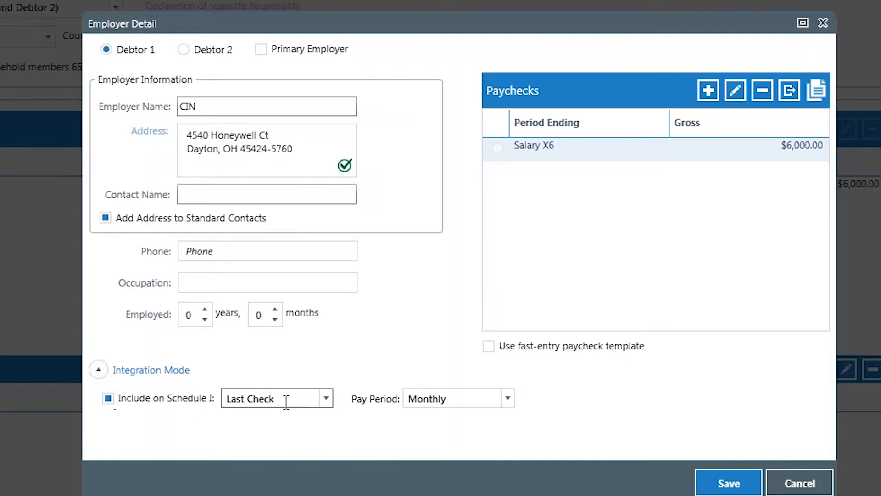
pyautogui.click(326, 398)
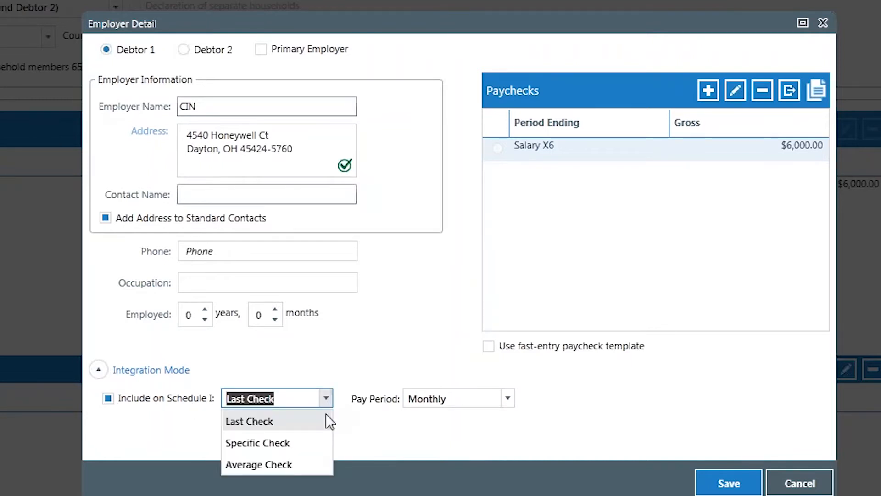
pyautogui.click(301, 464)
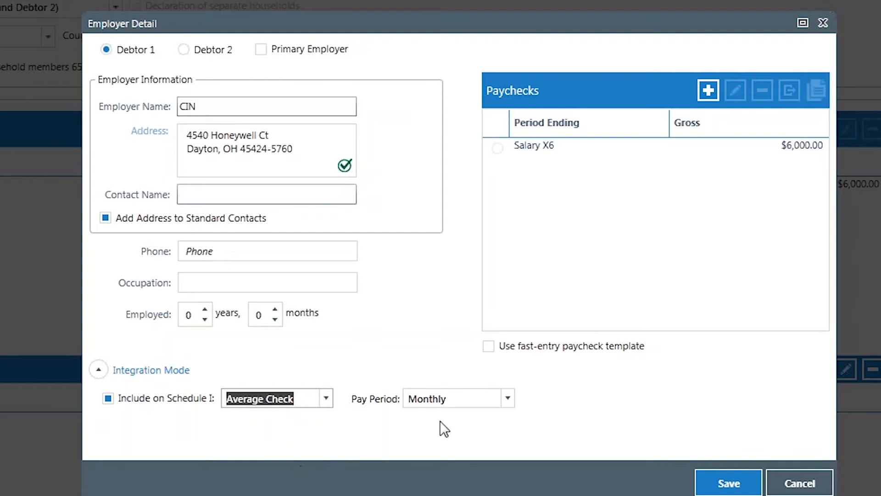
pyautogui.click(508, 399)
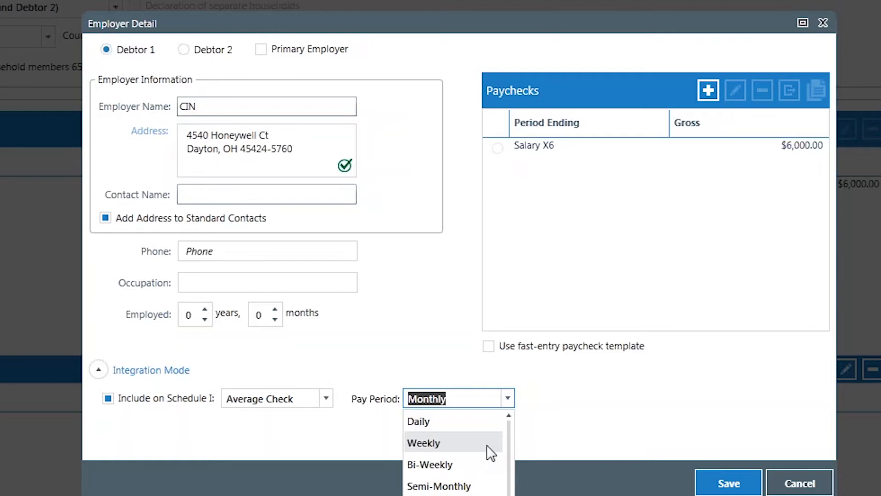
pyautogui.click(640, 455)
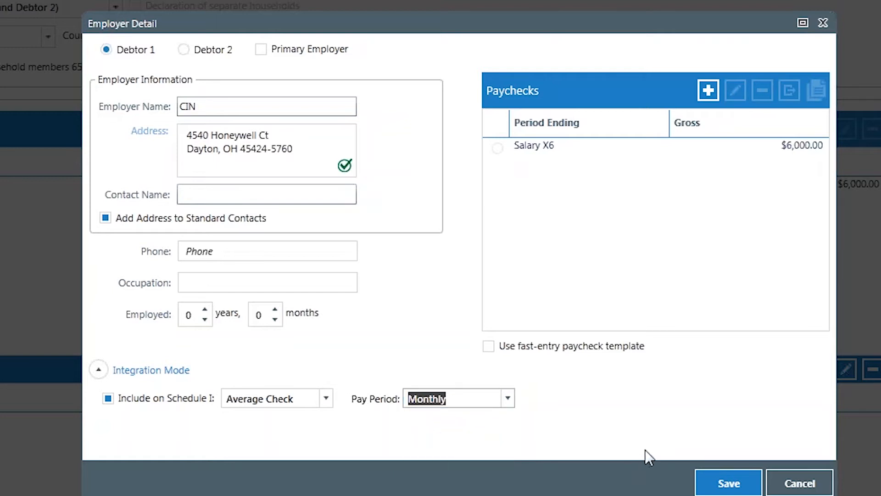
pyautogui.click(737, 485)
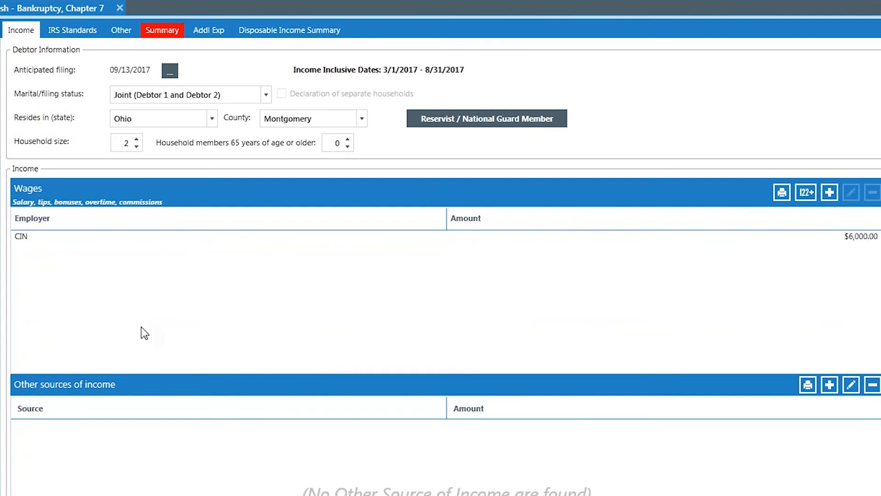
# Set the household size on Form 122 to 3 and save the change
pyautogui.click(136, 139)
pyautogui.hotkey('ctrl', 's')
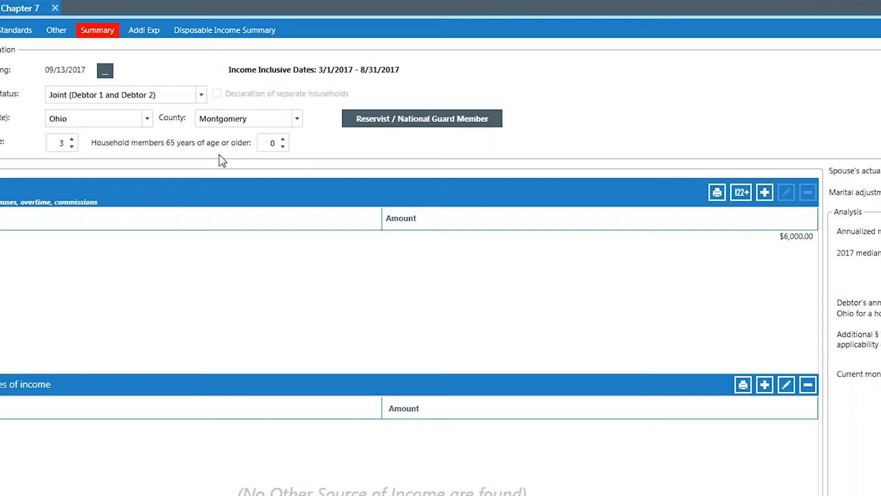
# Add a Property entry of $1,500 to the Taxes worksheet of the IRS Standards expenses and save Form 122
pyautogui.click(219, 30)
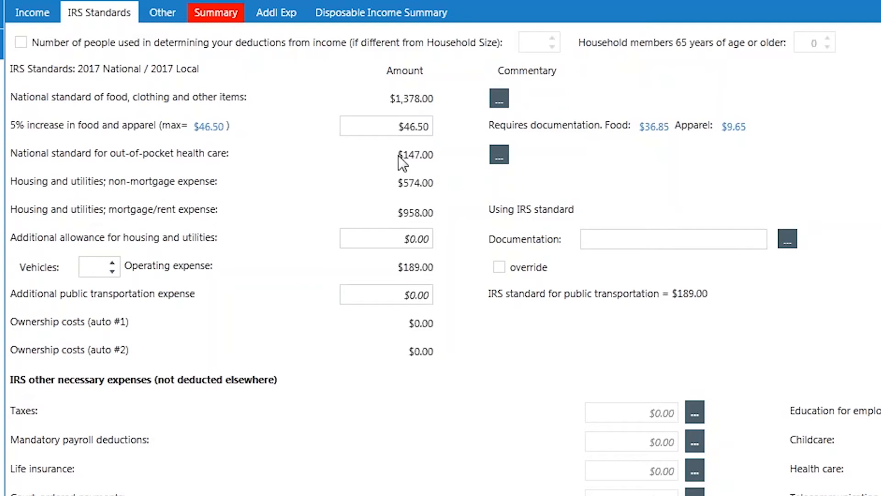
pyautogui.click(696, 413)
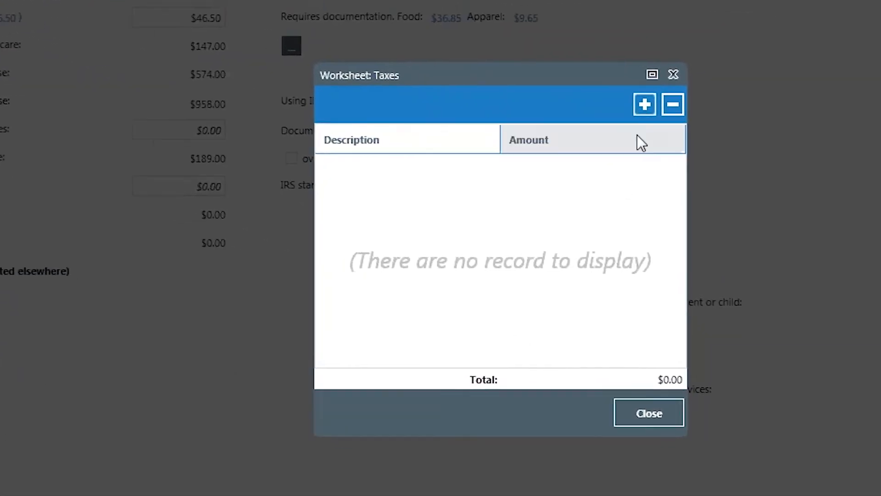
pyautogui.click(624, 94)
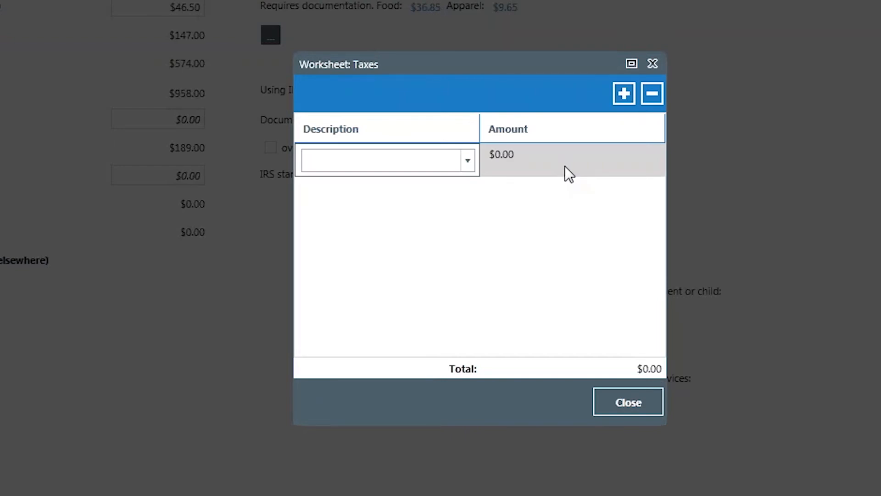
pyautogui.write('o')
pyautogui.write('1,50')
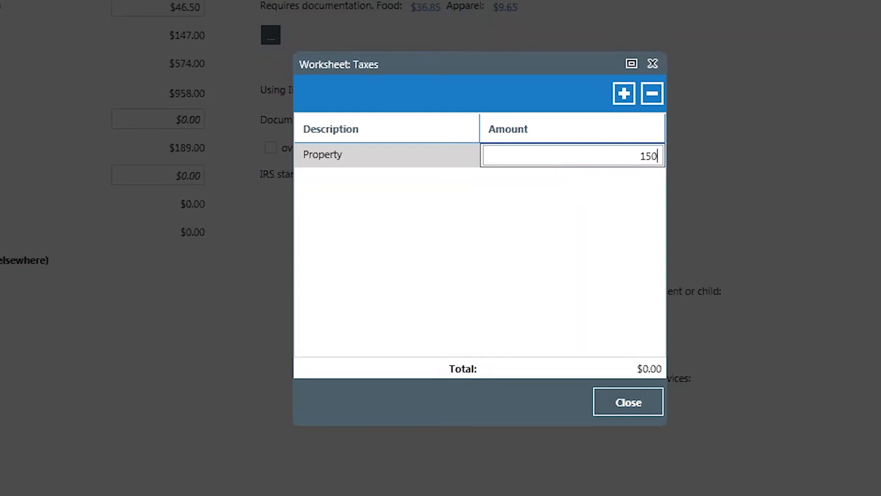
pyautogui.write('00')
pyautogui.press('Return')
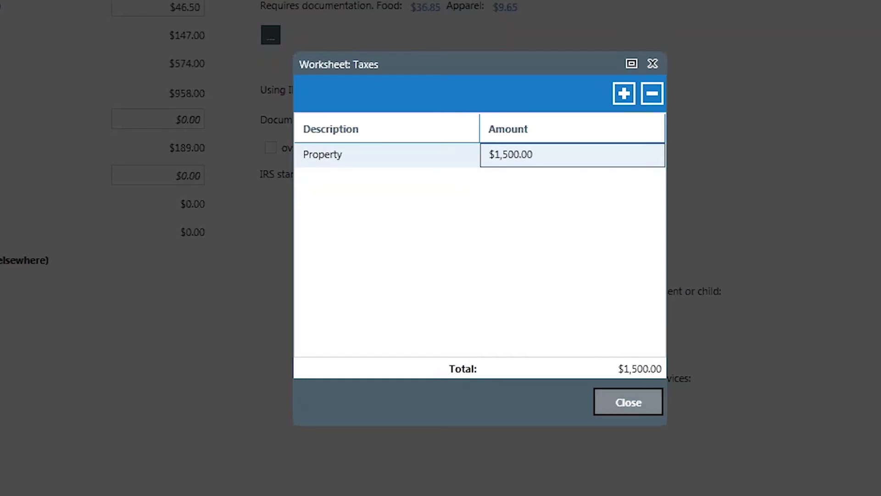
pyautogui.click(628, 400)
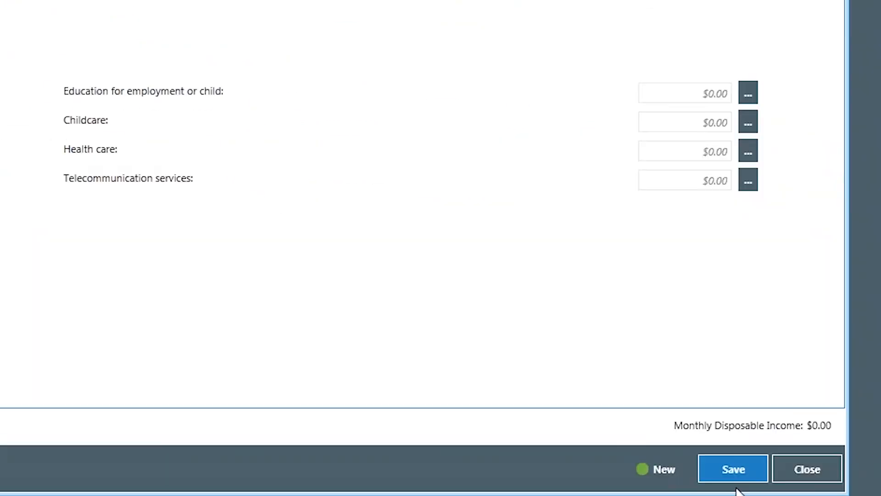
pyautogui.click(737, 479)
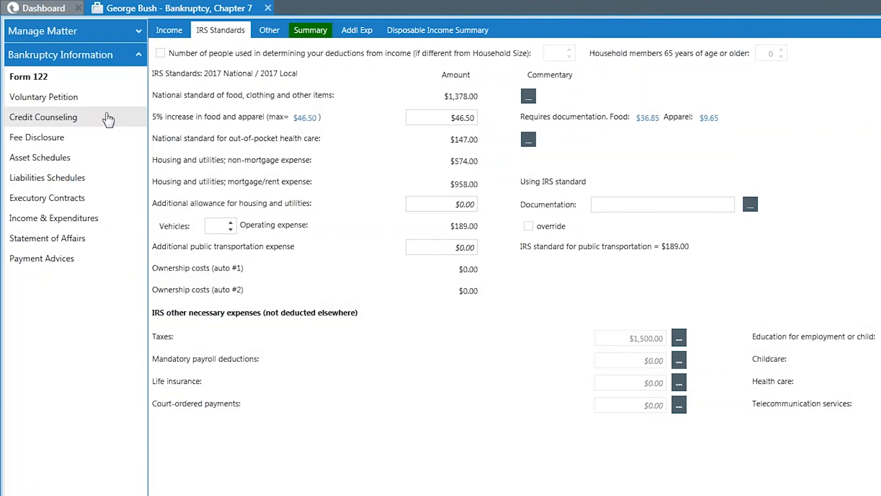
# Review the case information and the Debtor 1 and Debtor 2 details in the Voluntary Petition
pyautogui.click(75, 106)
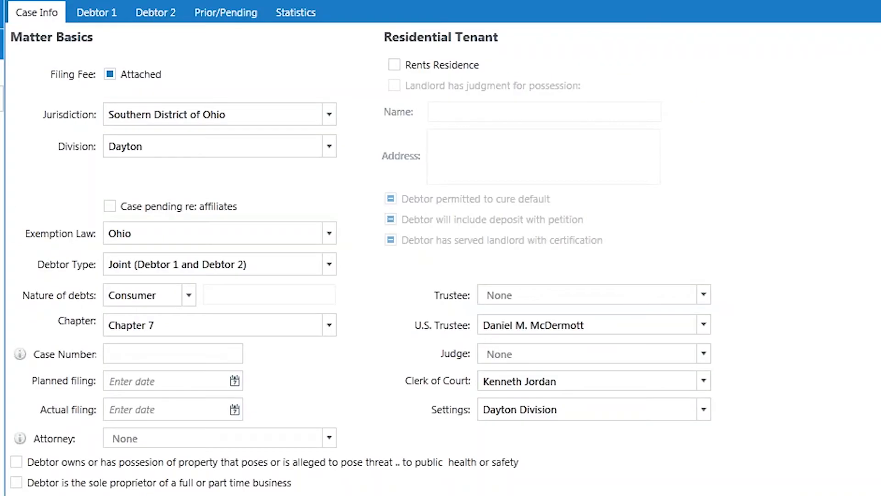
pyautogui.click(89, 9)
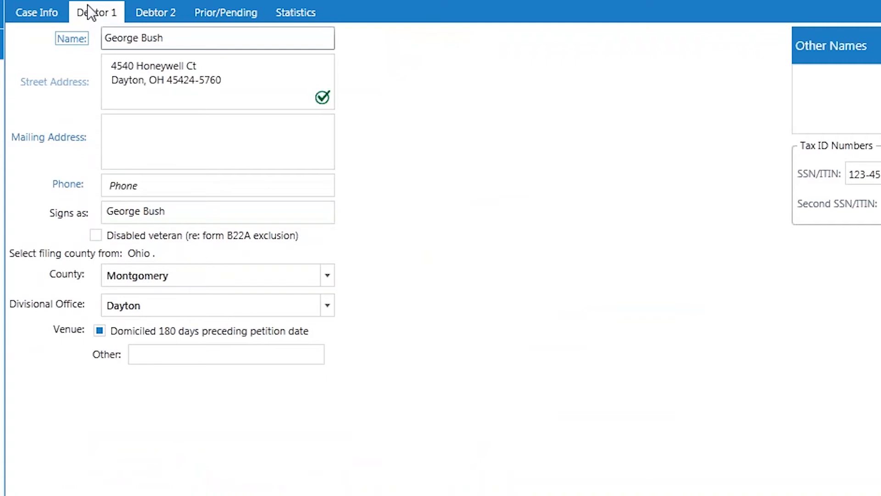
pyautogui.click(156, 11)
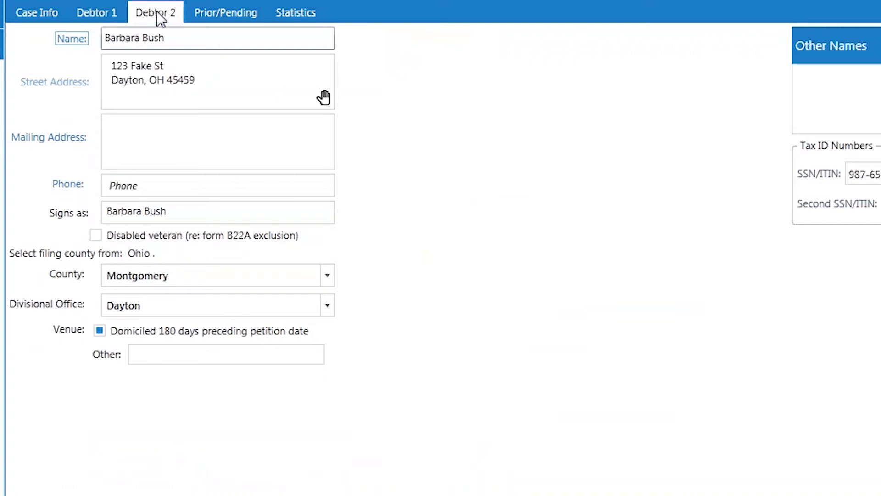
# Review the prior and pending bankruptcies and the Nature of debts options in the case information
pyautogui.click(231, 13)
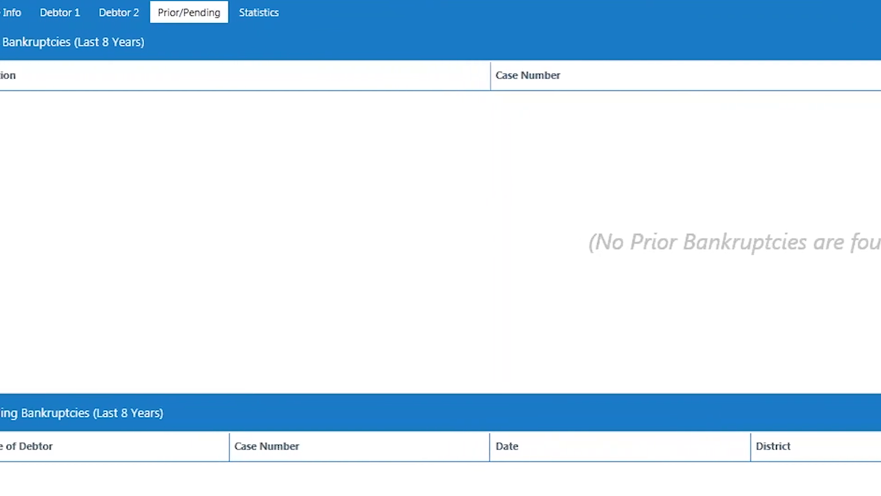
pyautogui.click(35, 11)
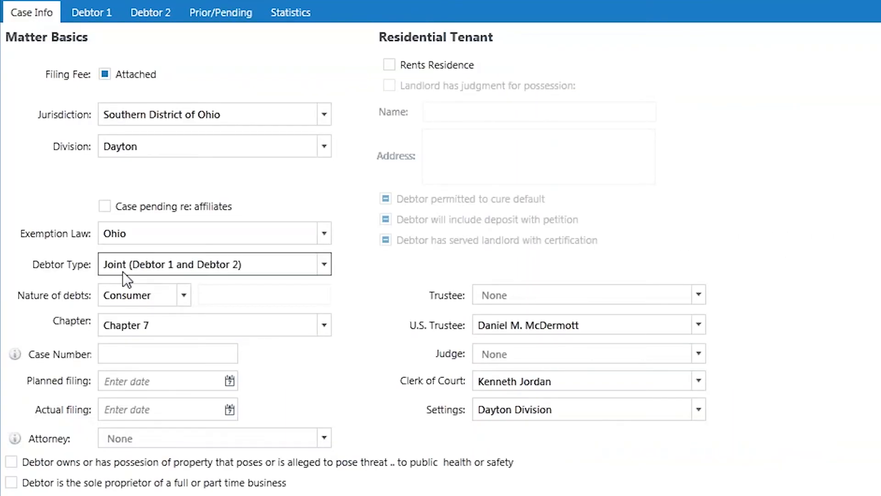
pyautogui.click(187, 300)
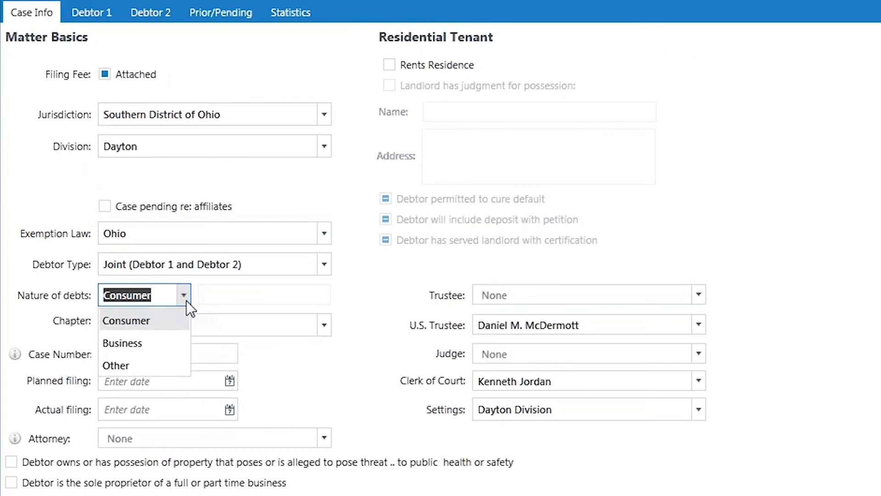
pyautogui.click(229, 296)
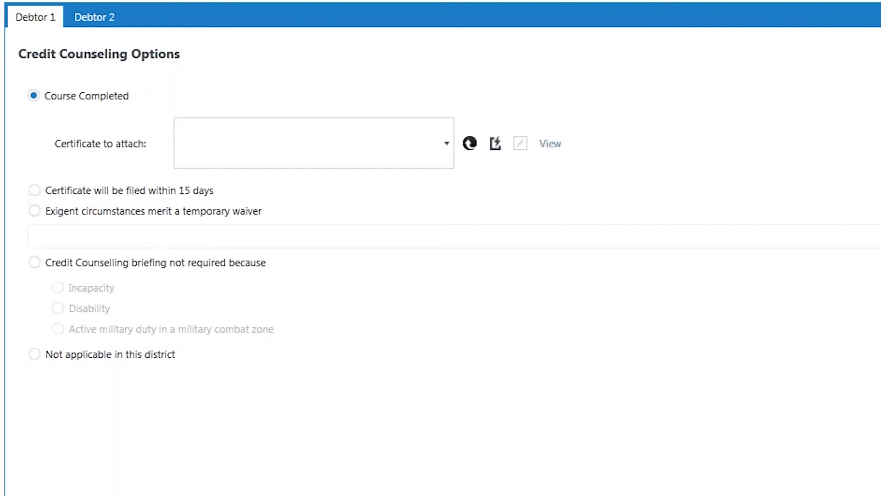
# Start a manual credit counseling certificate for Debtor 1 and attach Credit Card Form.pdf to it
pyautogui.click(470, 144)
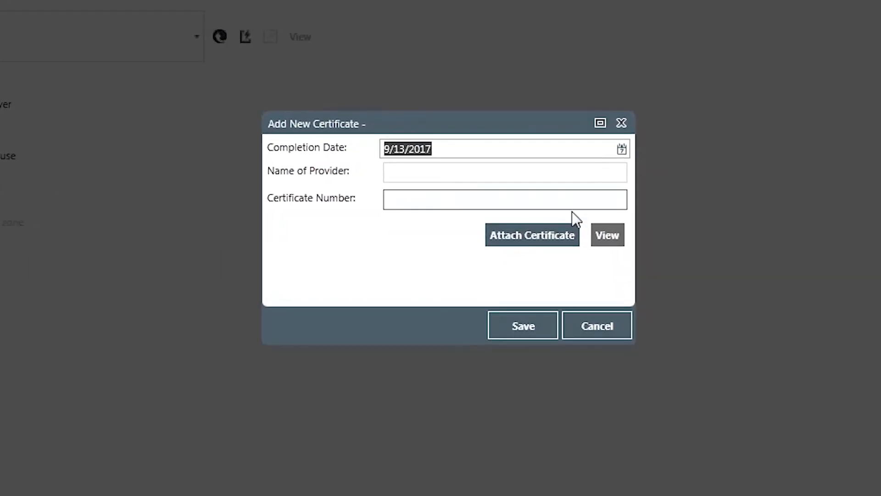
pyautogui.click(542, 239)
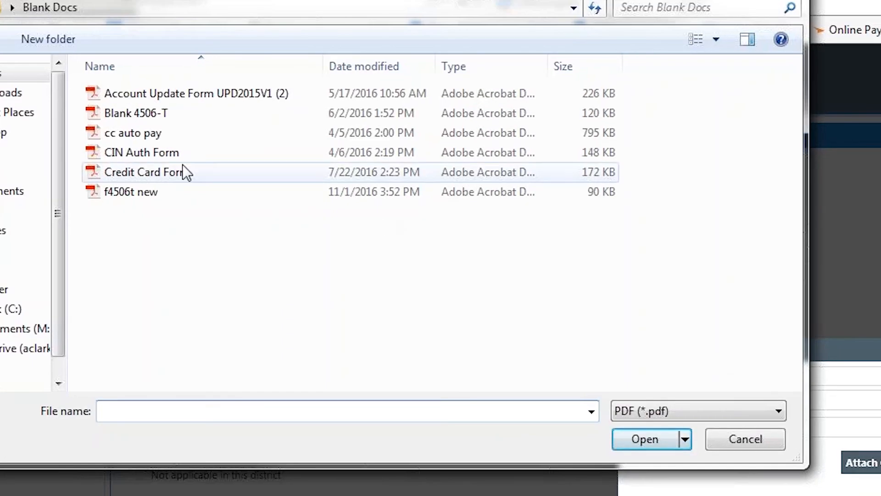
pyautogui.doubleClick(166, 172)
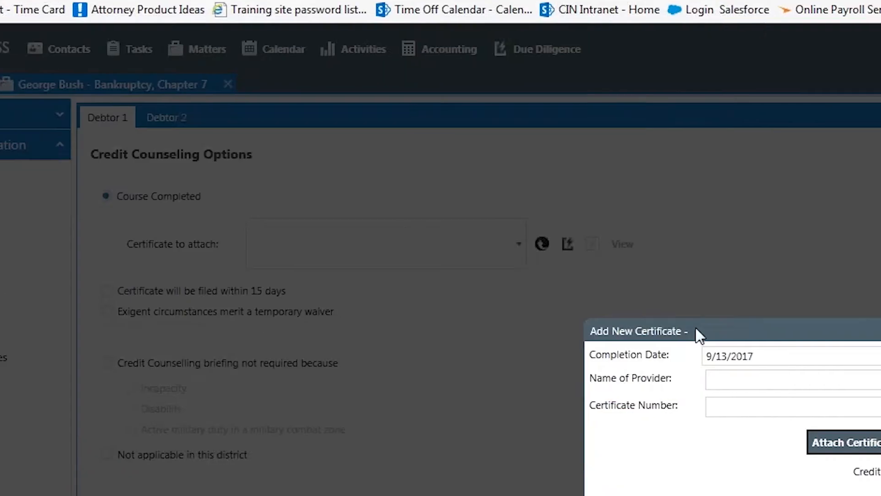
# Enter Credit Counseling as the certificate's provider, fill in the certificate number, and save the certificate
pyautogui.click(643, 321)
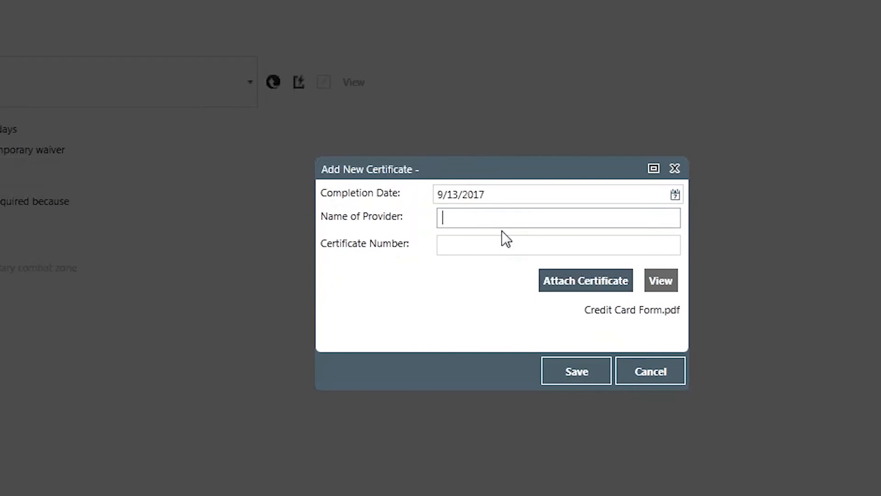
pyautogui.write('Credit Cou')
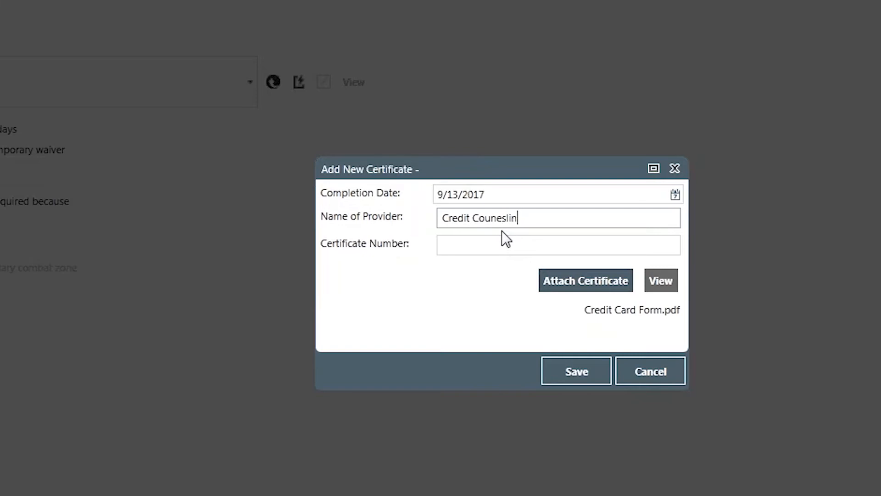
pyautogui.write('nseling')
pyautogui.press('Tab')
pyautogui.write('15496546131')
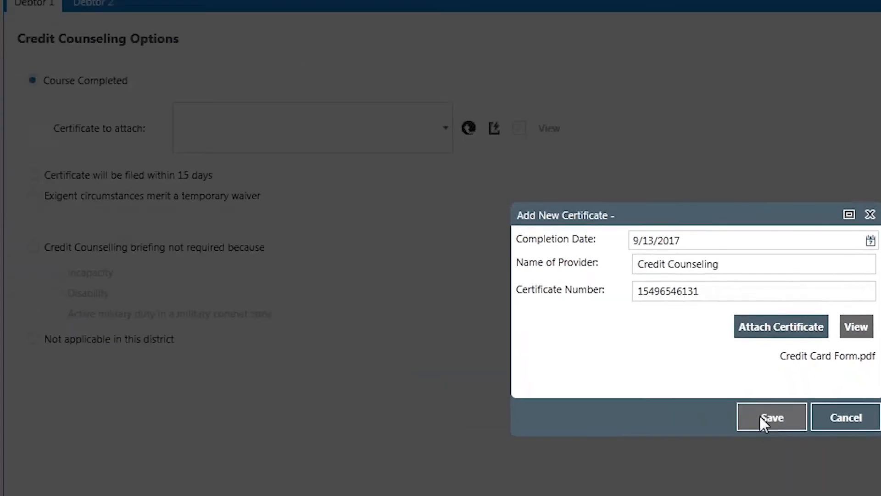
pyautogui.click(771, 417)
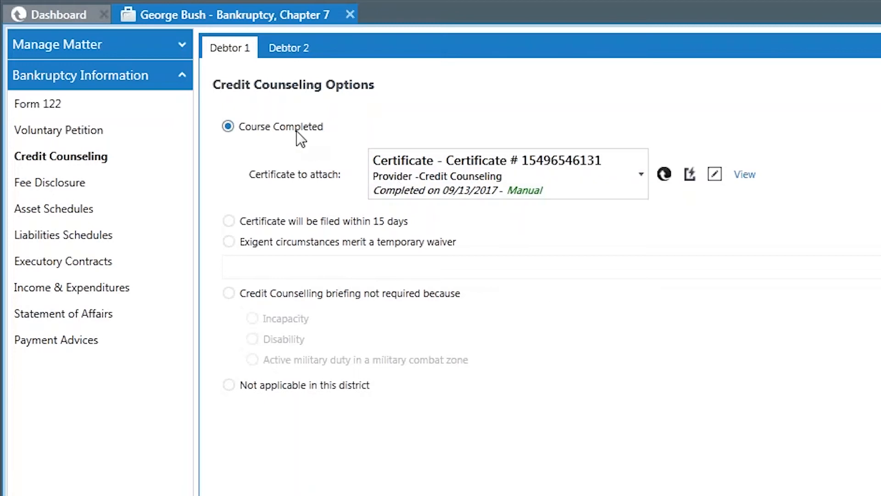
# In the Fee Disclosure, set the agreed legal services fee to $2,000 and the amount received before filing to $100
pyautogui.click(87, 191)
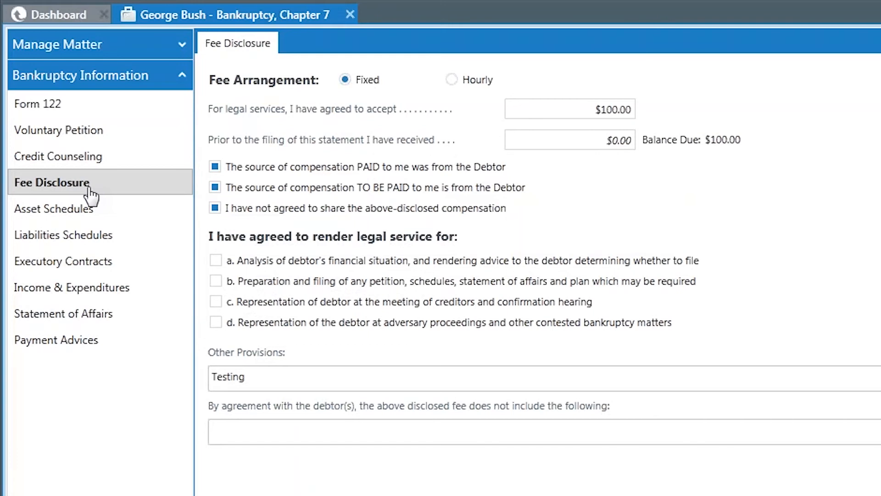
pyautogui.click(616, 109)
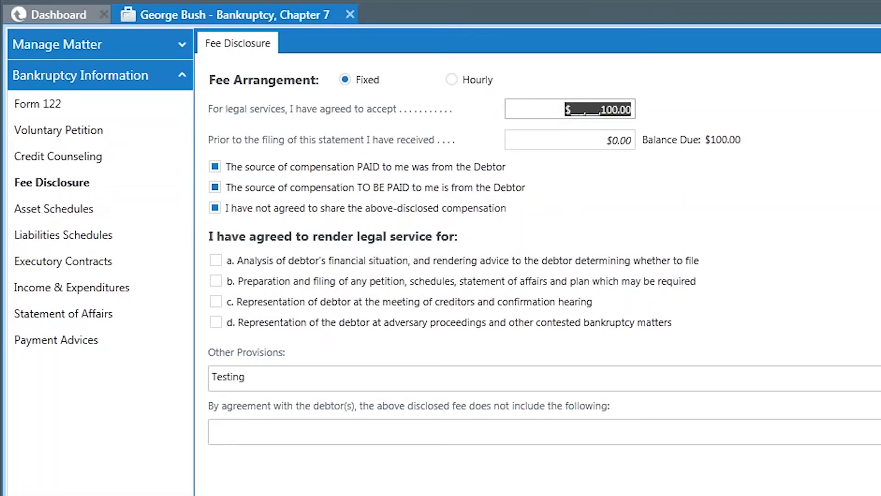
pyautogui.write('2000')
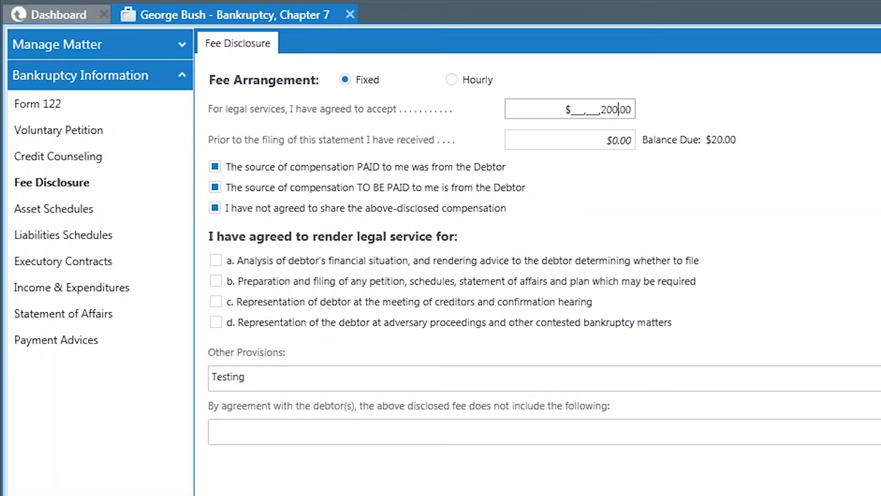
pyautogui.press('Tab')
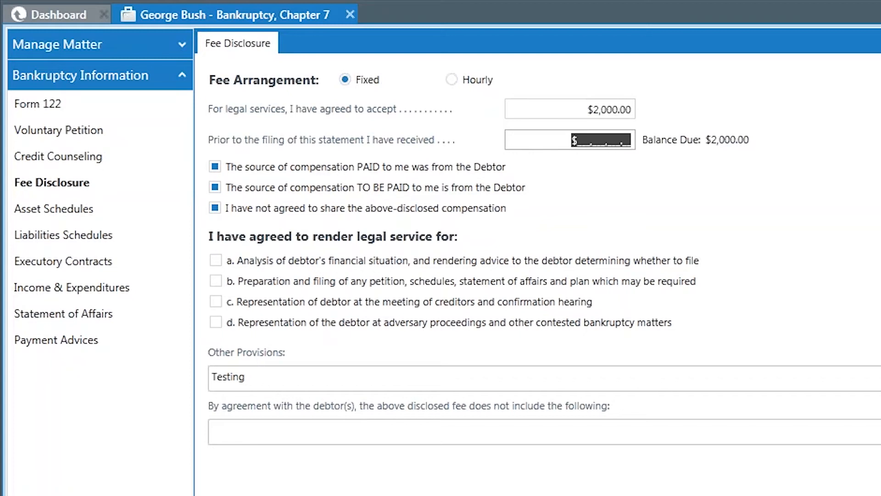
pyautogui.write('100')
pyautogui.press('Tab')
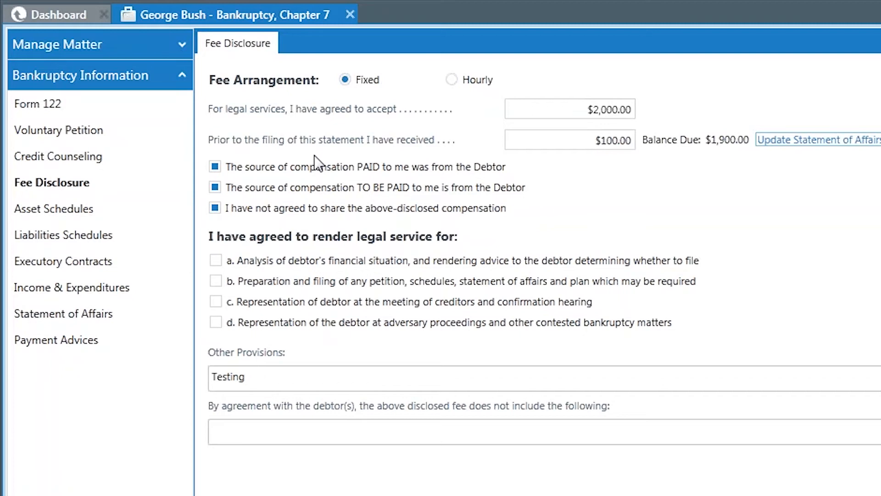
# Add a new asset to the Asset Schedules under category 03 for cars and other vehicles, owned by Debtor 1 Only
pyautogui.click(86, 216)
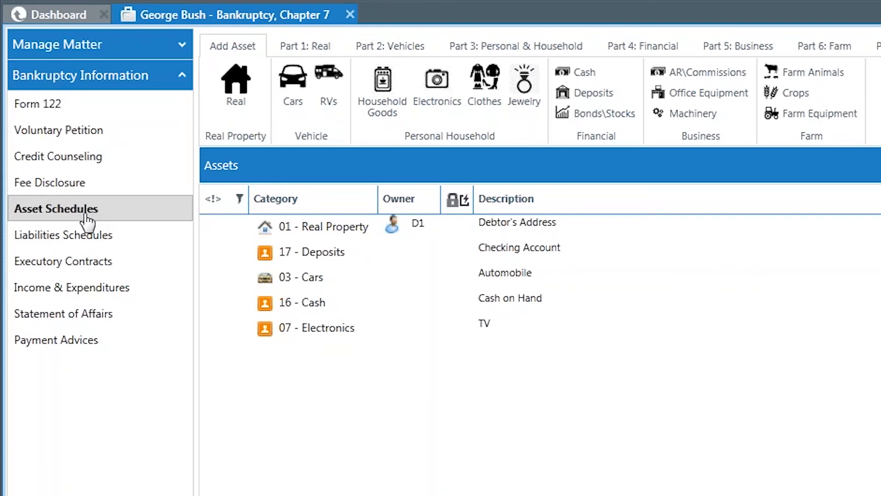
pyautogui.click(242, 94)
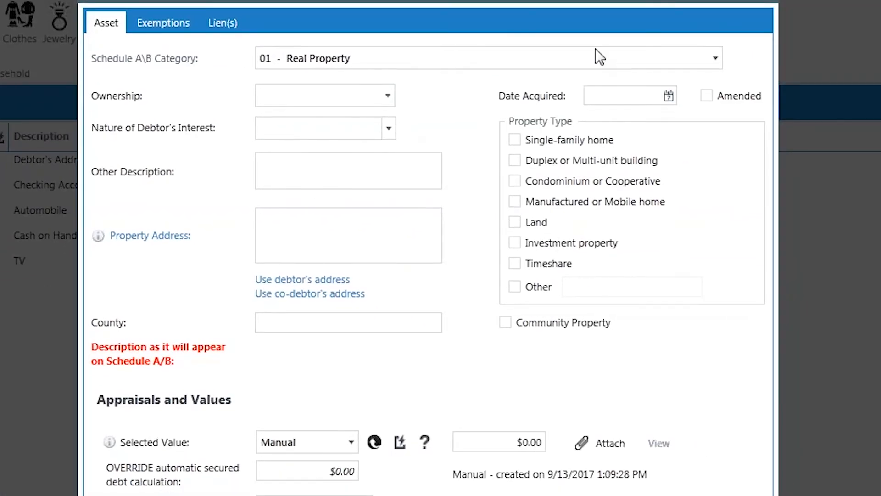
pyautogui.click(713, 58)
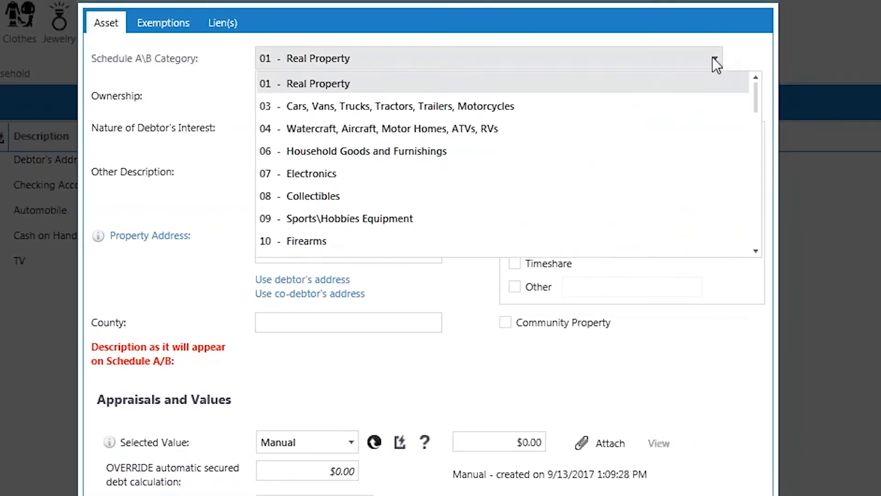
pyautogui.click(421, 107)
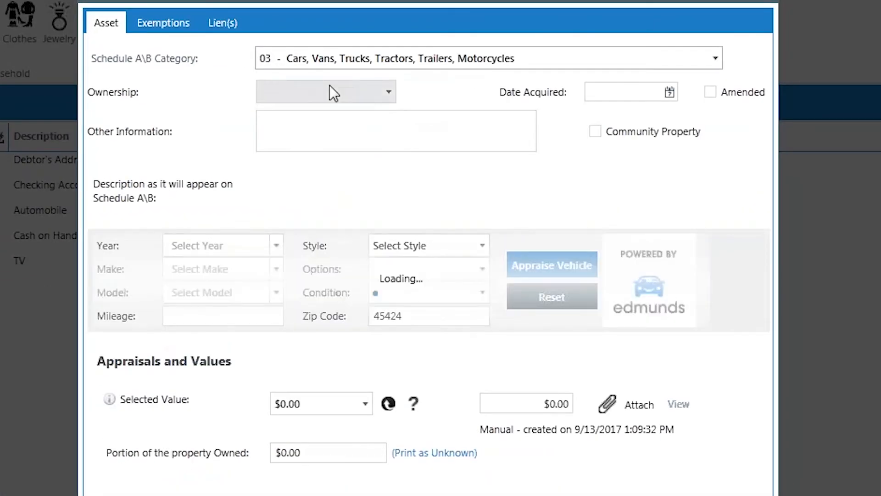
pyautogui.click(298, 92)
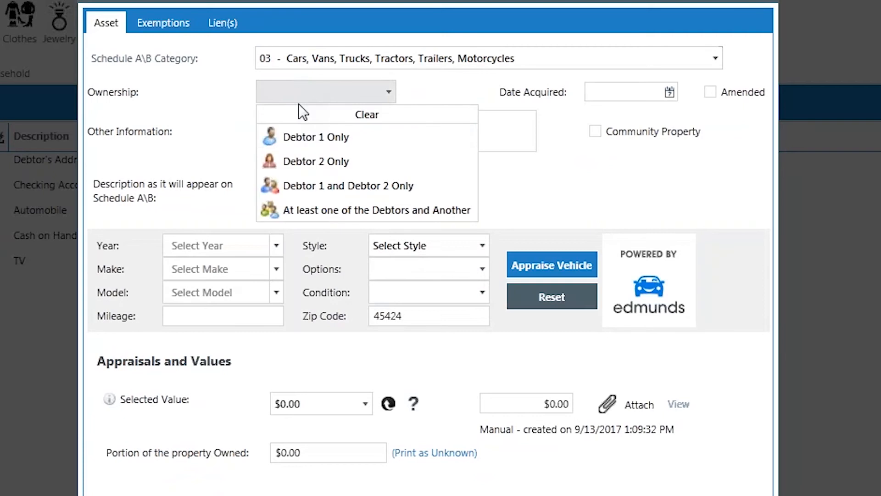
pyautogui.click(300, 135)
# Try to enter 01252013 as the vehicle's Date Acquired
pyautogui.click(642, 94)
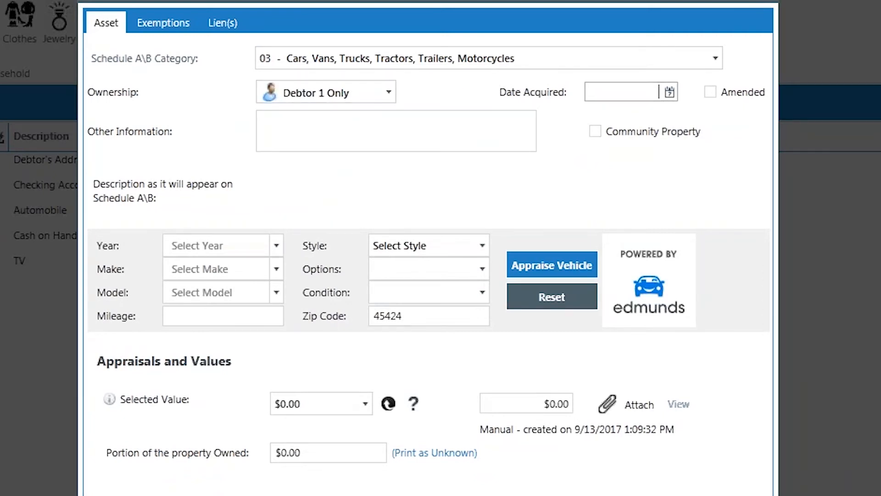
pyautogui.write('01')
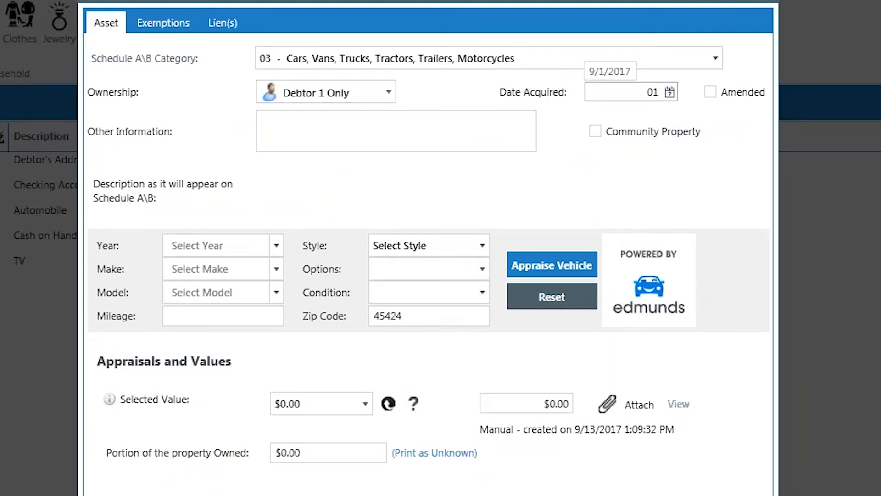
pyautogui.write('252013')
pyautogui.press('Tab')
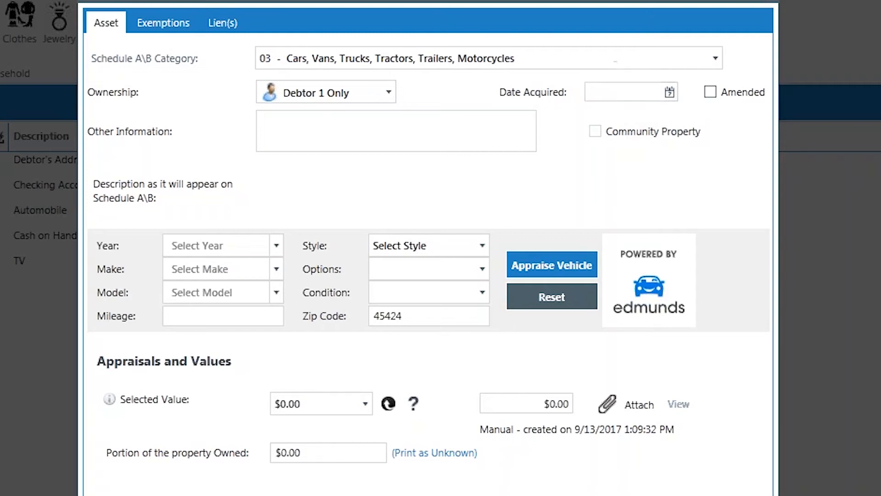
pyautogui.click(643, 92)
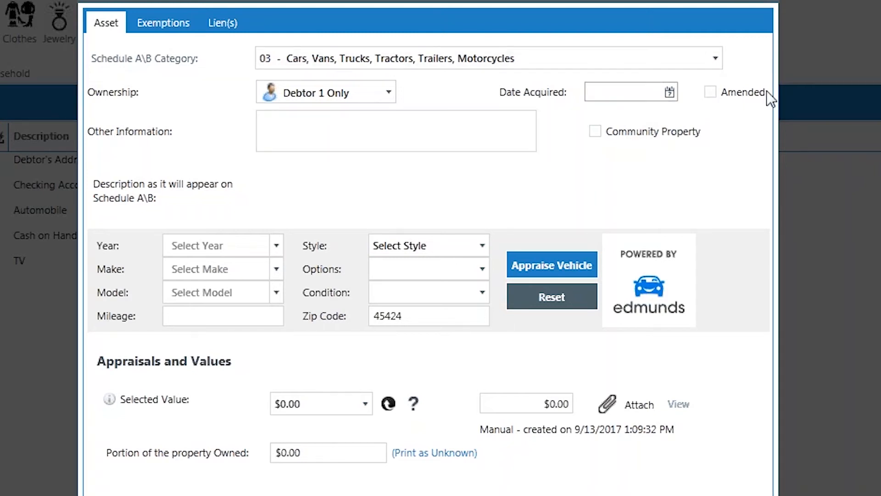
# Choose November 4, 2014 from the calendar as the vehicle's Date Acquired
pyautogui.click(670, 93)
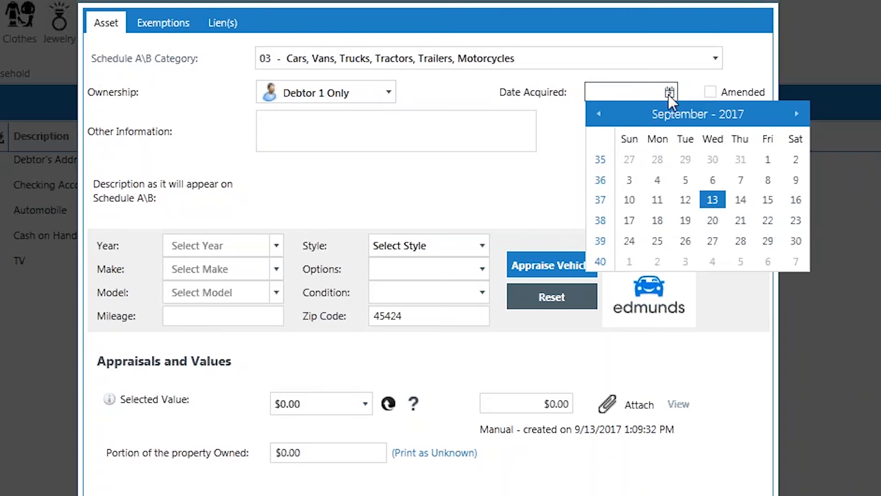
pyautogui.click(598, 113)
pyautogui.click(598, 114)
pyautogui.click(598, 114)
pyautogui.click(598, 114)
pyautogui.click(598, 113)
pyautogui.click(598, 113)
pyautogui.click(598, 114)
pyautogui.click(598, 113)
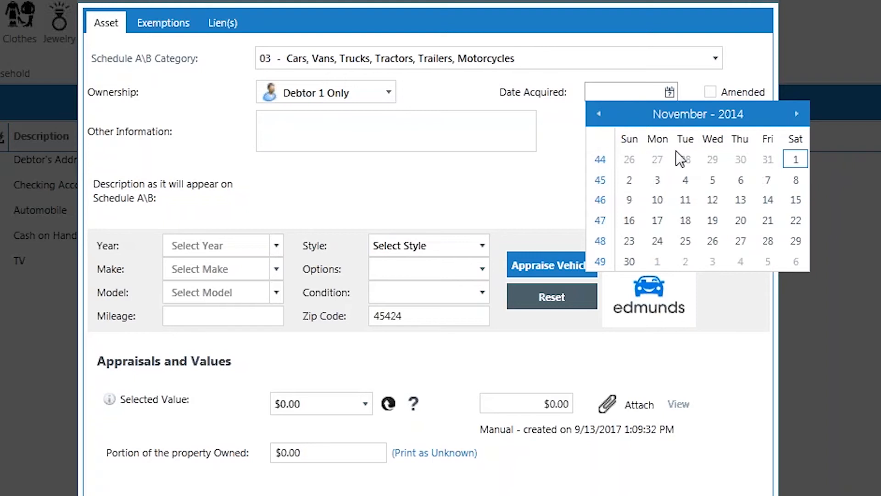
pyautogui.click(684, 181)
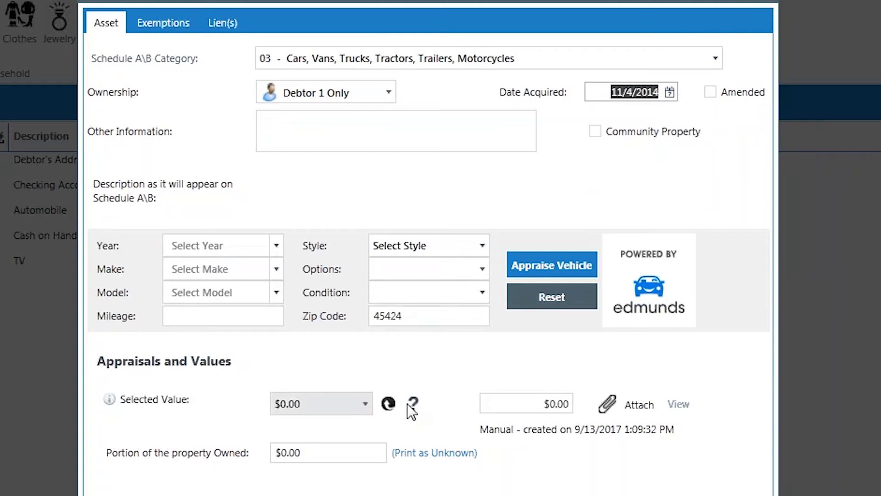
# Set the vehicle's manual appraisal value to $15,000
pyautogui.click(553, 403)
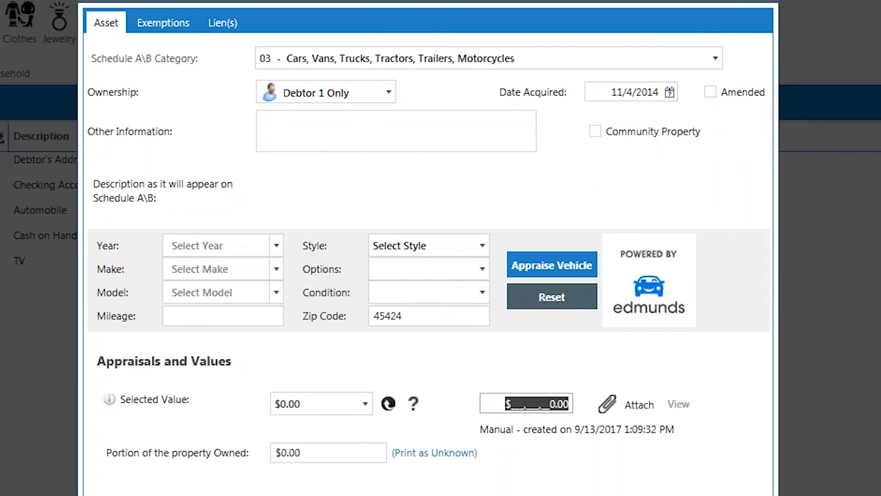
pyautogui.write('15000')
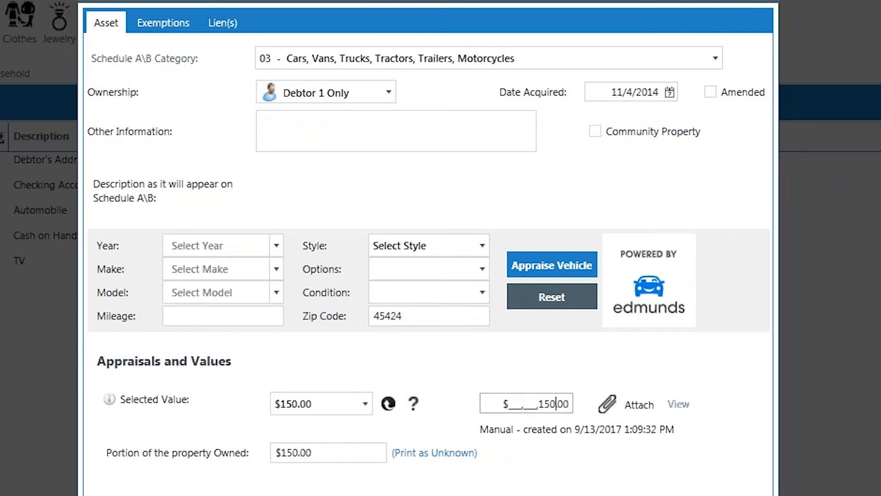
pyautogui.press('Tab')
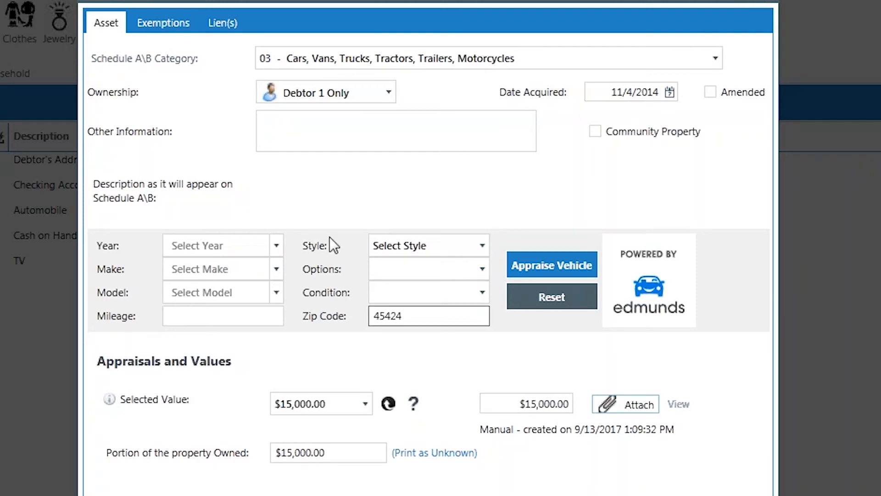
# Claim $7,550 under the Motor Vehicle exemption for the asset and open its list of lienholders
pyautogui.click(173, 15)
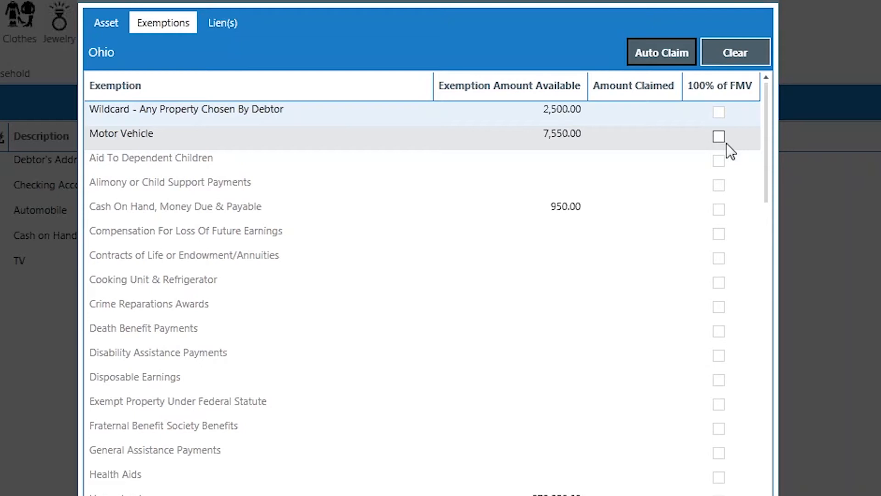
pyautogui.click(638, 137)
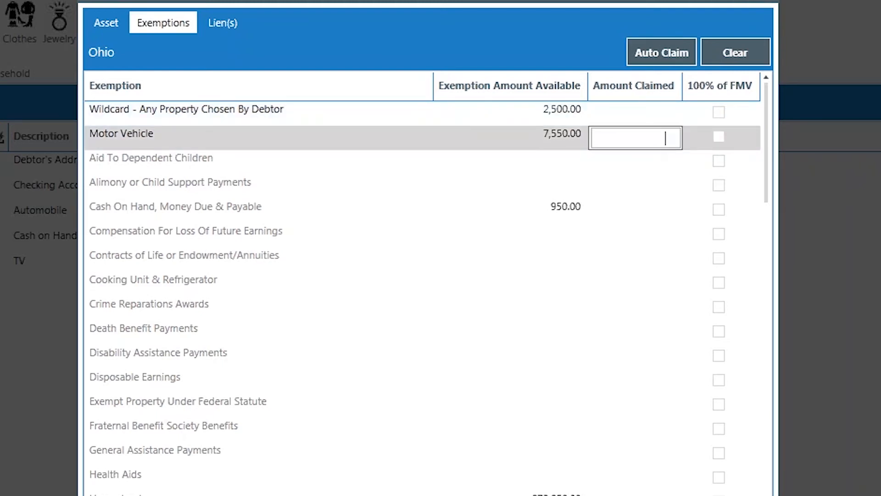
pyautogui.write('7550')
pyautogui.press('Tab')
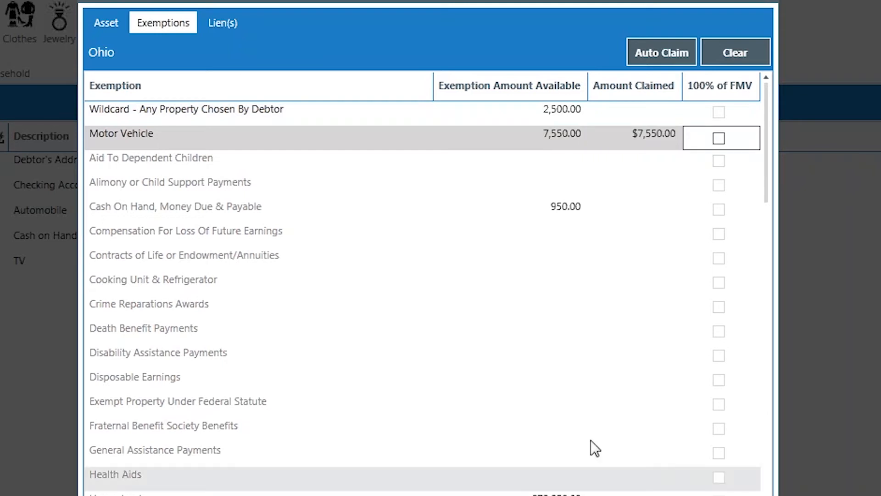
pyautogui.click(223, 22)
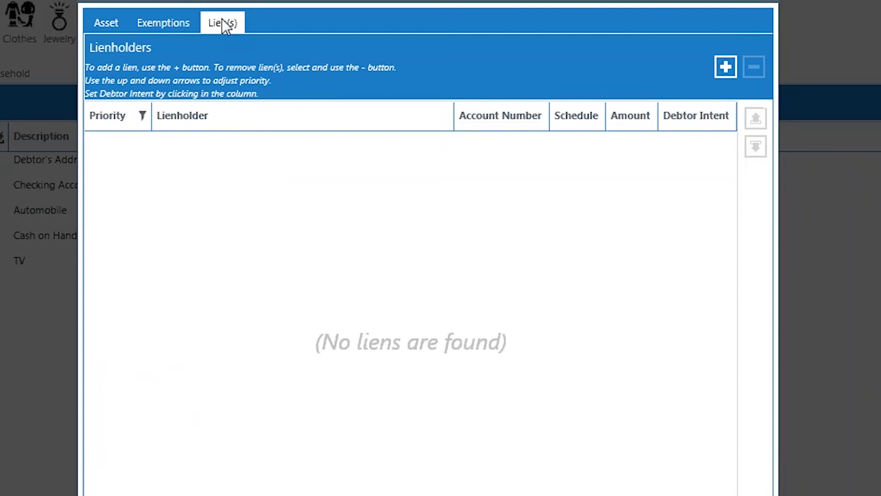
# Assign the G.E.Capital Mortgage liability as a lien on the vehicle asset
pyautogui.click(724, 67)
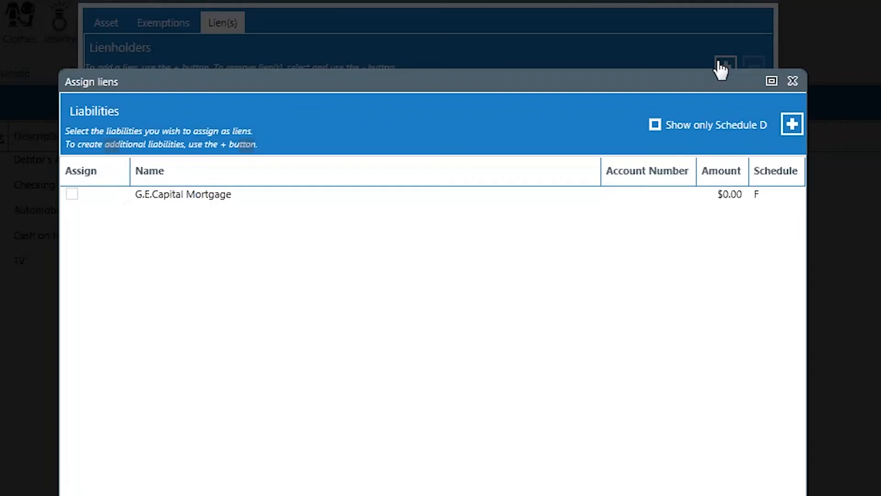
pyautogui.click(134, 198)
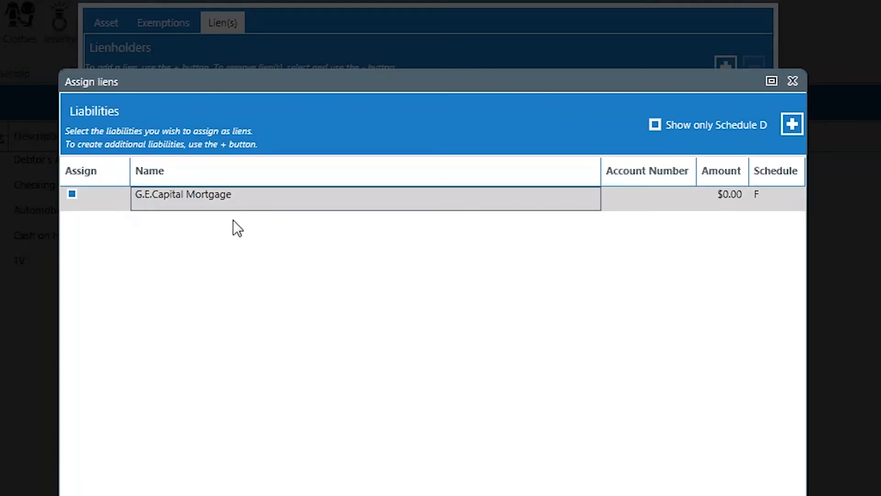
pyautogui.press('Return')
# Enter Vehicle as the car asset's Other Information and save the asset to the Assets list
pyautogui.click(114, 27)
pyautogui.click(281, 137)
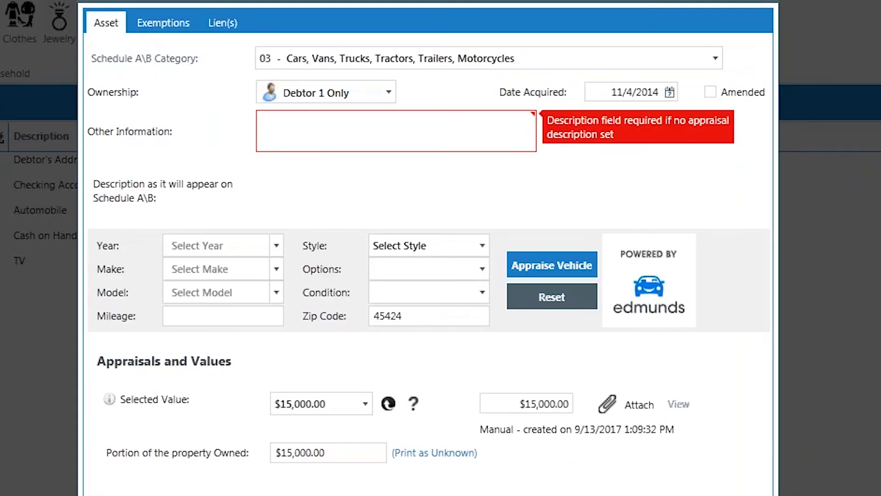
pyautogui.write('Vehicle')
pyautogui.press('Tab')
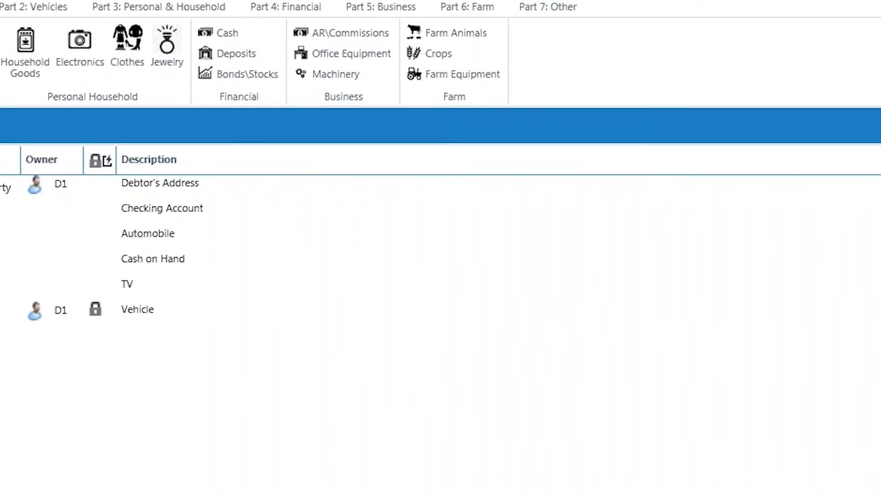
pyautogui.click(145, 307)
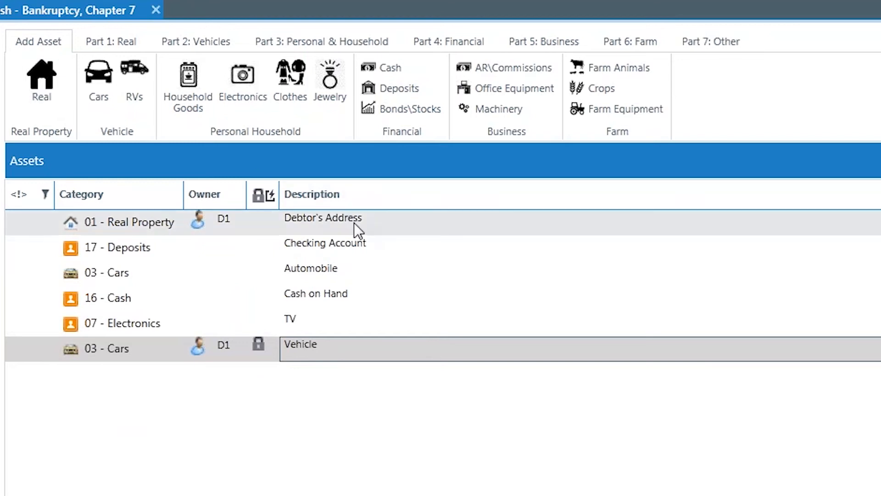
# Claim the Homestead exemption at 100% of FMV for the Debtor's Address real property and save the asset
pyautogui.doubleClick(354, 222)
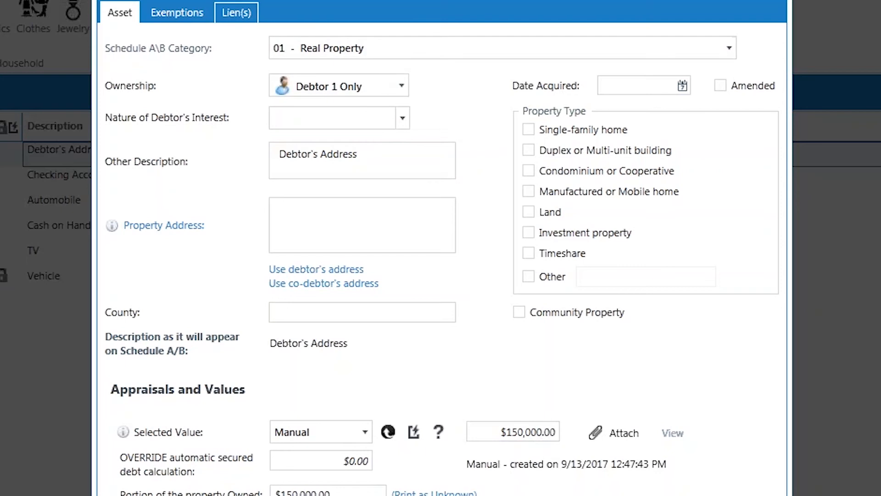
pyautogui.click(194, 15)
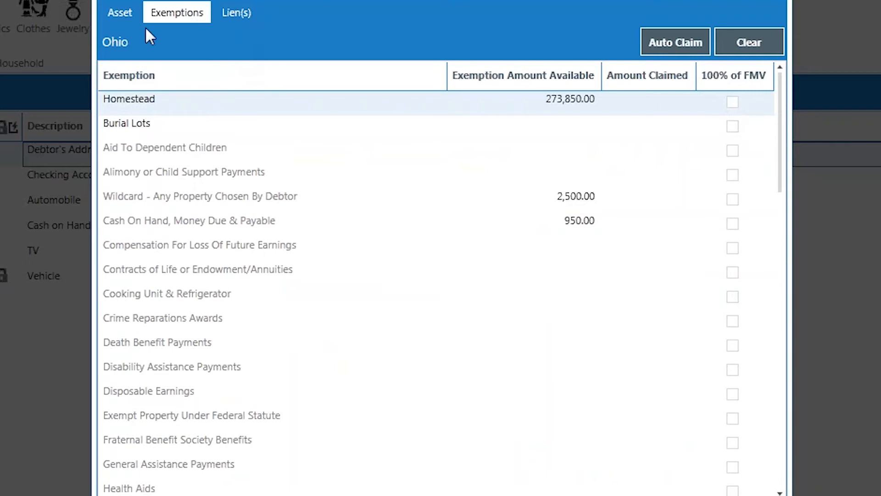
pyautogui.click(113, 13)
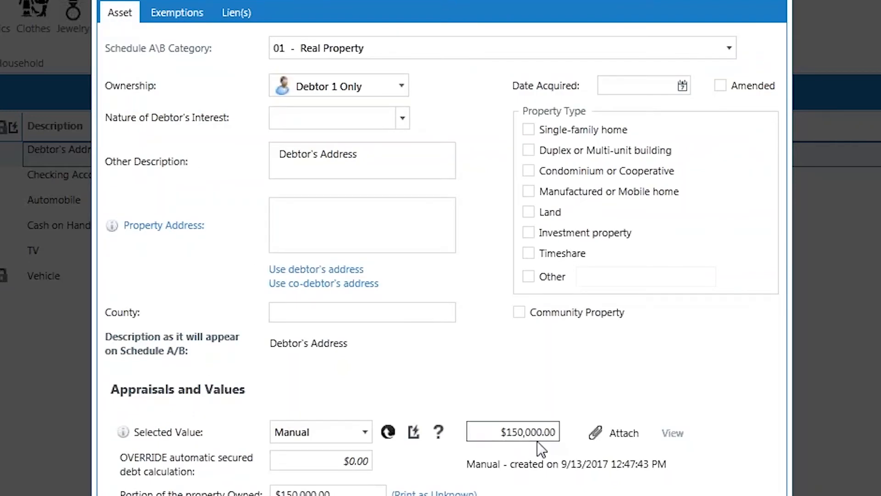
pyautogui.click(195, 13)
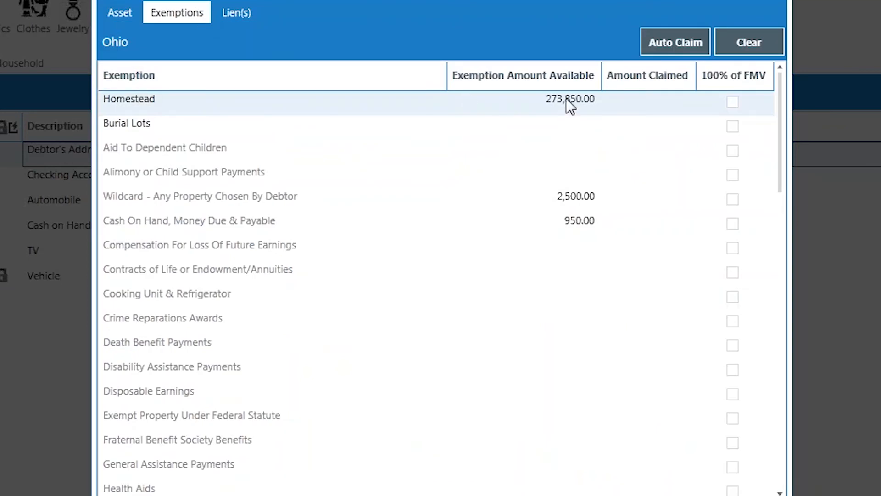
pyautogui.click(733, 103)
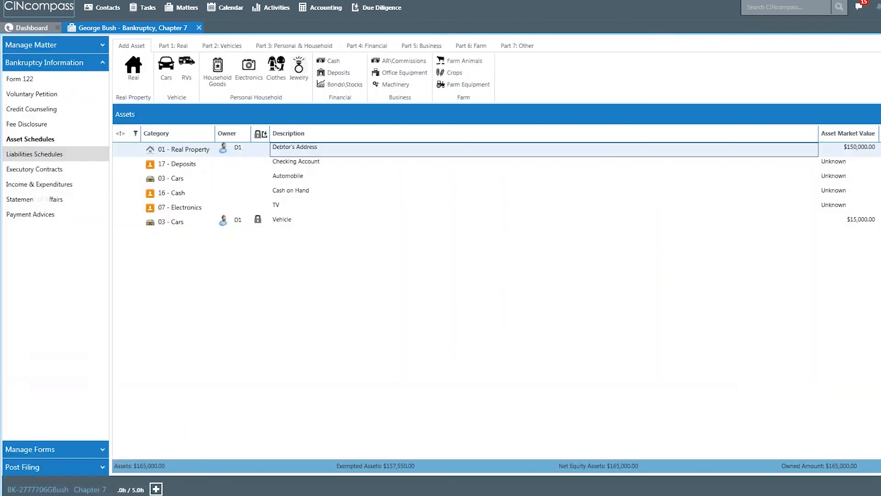
# In Liabilities Schedules, check the Bankruptcy Credit Report import for existing reports and close it without importing
pyautogui.click(35, 154)
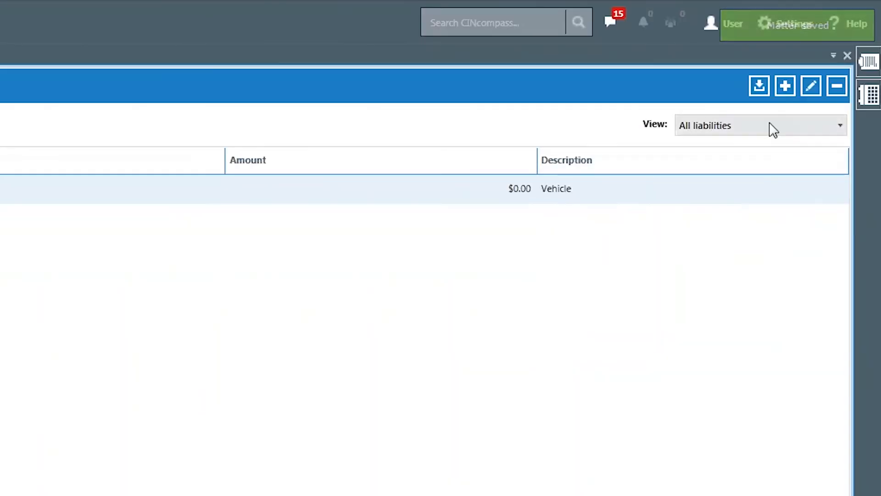
pyautogui.click(479, 193)
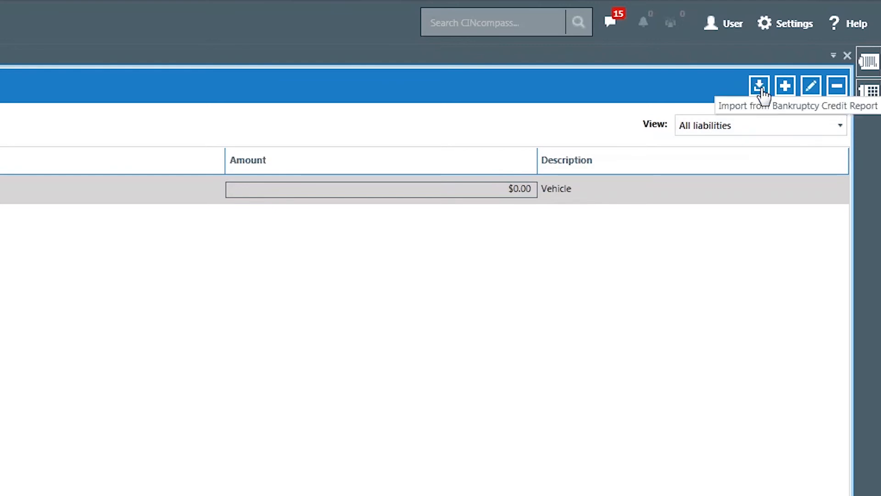
pyautogui.click(760, 87)
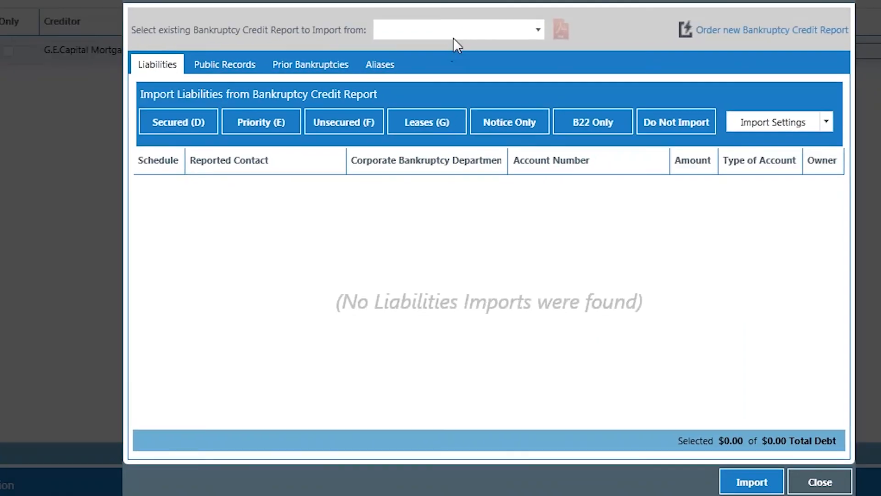
pyautogui.click(453, 26)
pyautogui.click(464, 49)
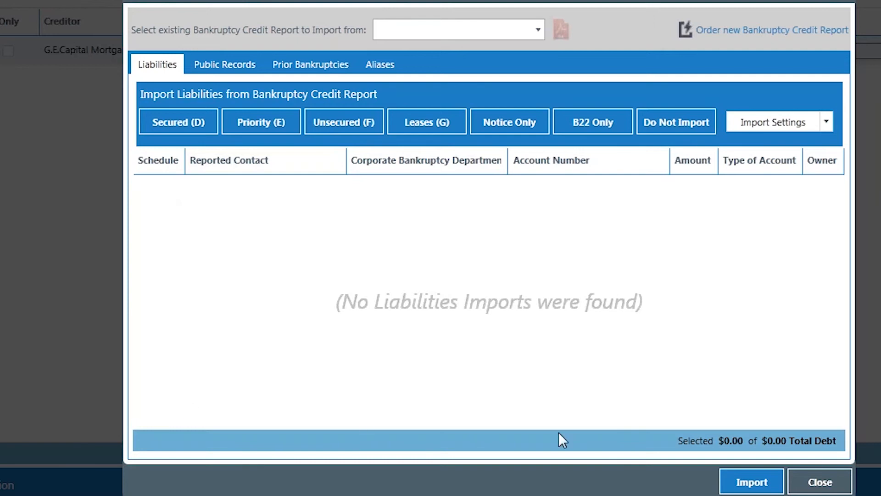
pyautogui.click(820, 482)
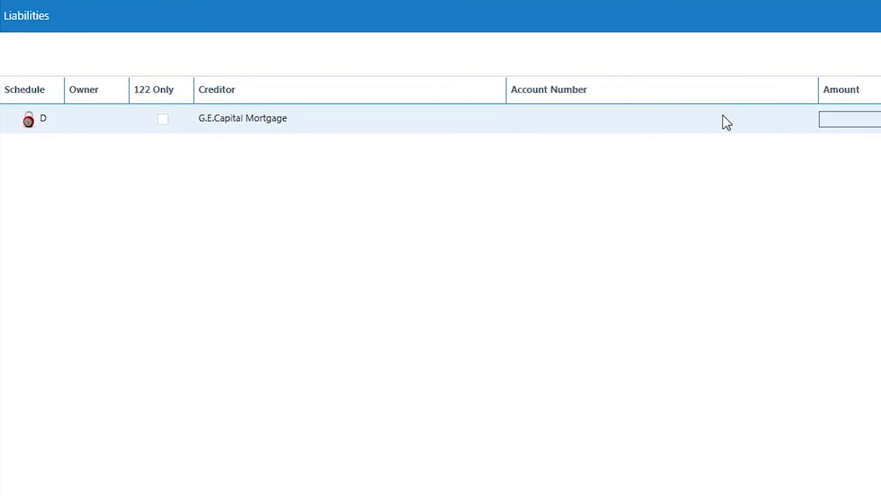
# Open the G.E.Capital Mortgage liability for editing and set its Claim Amount to $5,000
pyautogui.click(701, 112)
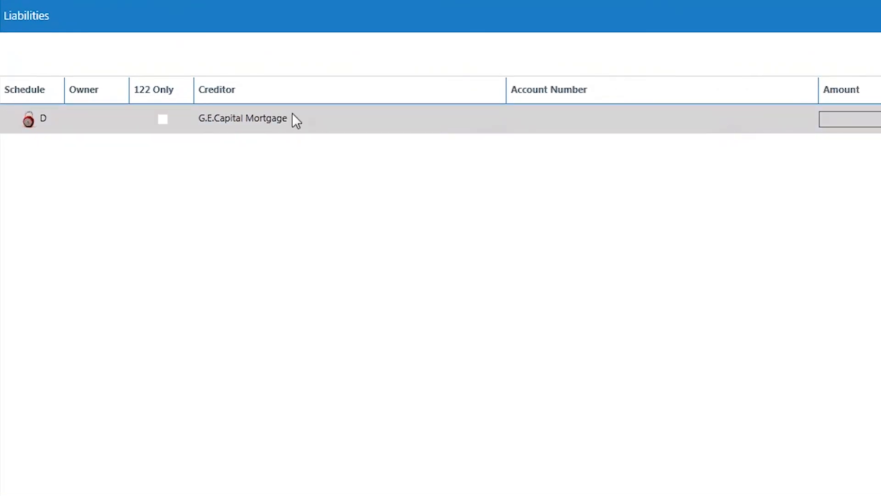
pyautogui.doubleClick(435, 122)
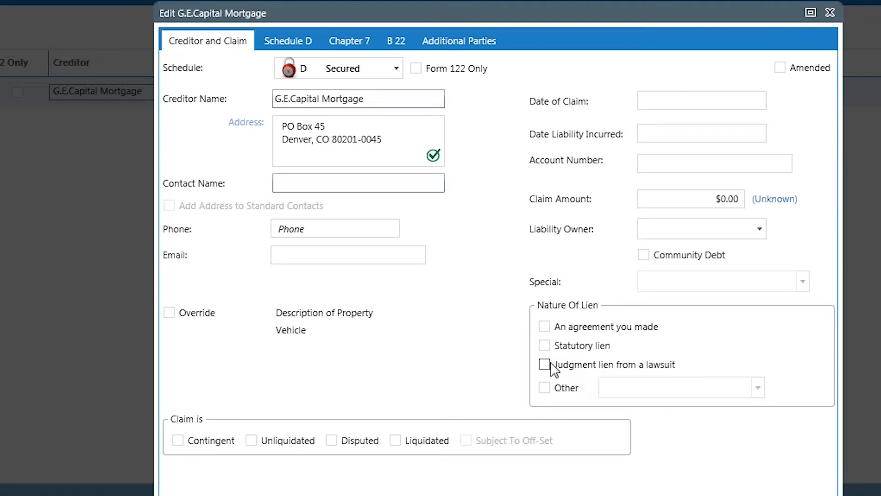
pyautogui.click(727, 198)
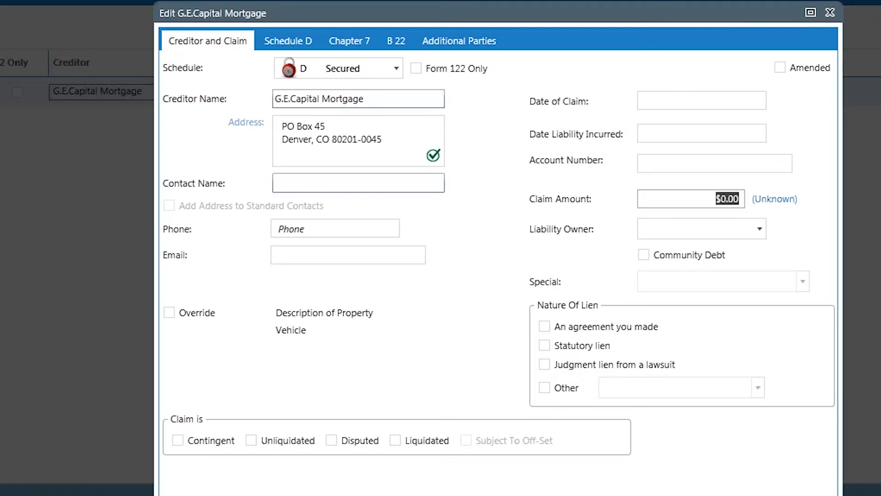
pyautogui.write('5000')
pyautogui.press('Tab')
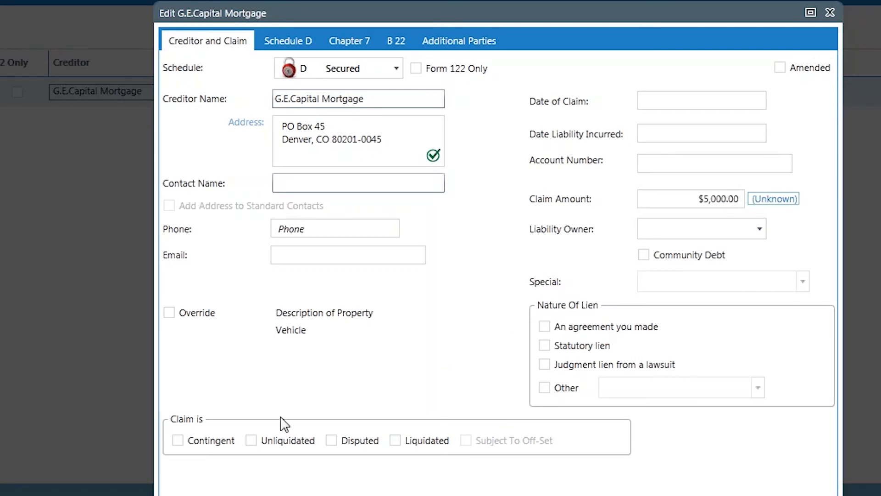
# Check the liability's Schedule D collateral and choose Reaffirm as the Chapter 7 Debtor Intent for all assets
pyautogui.click(290, 42)
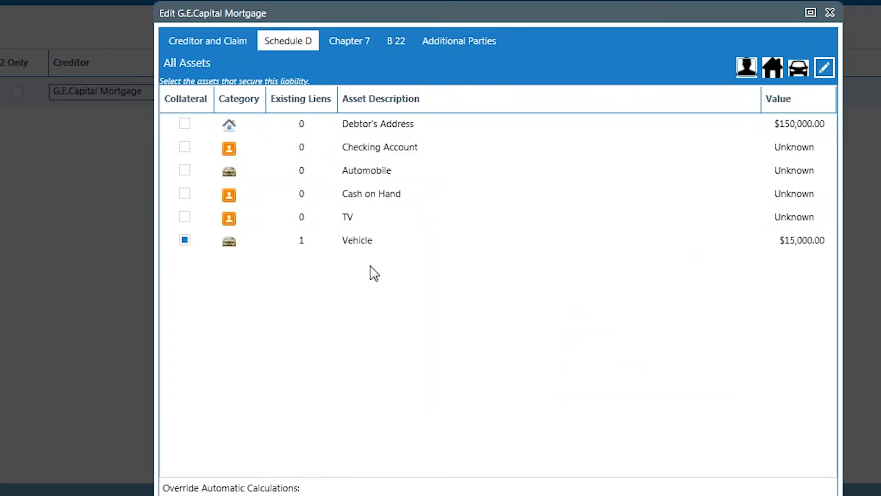
pyautogui.click(340, 44)
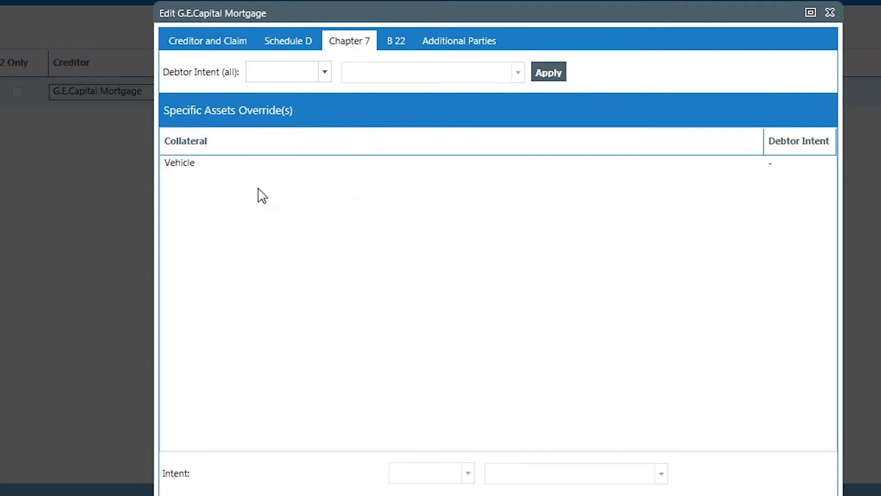
pyautogui.click(255, 168)
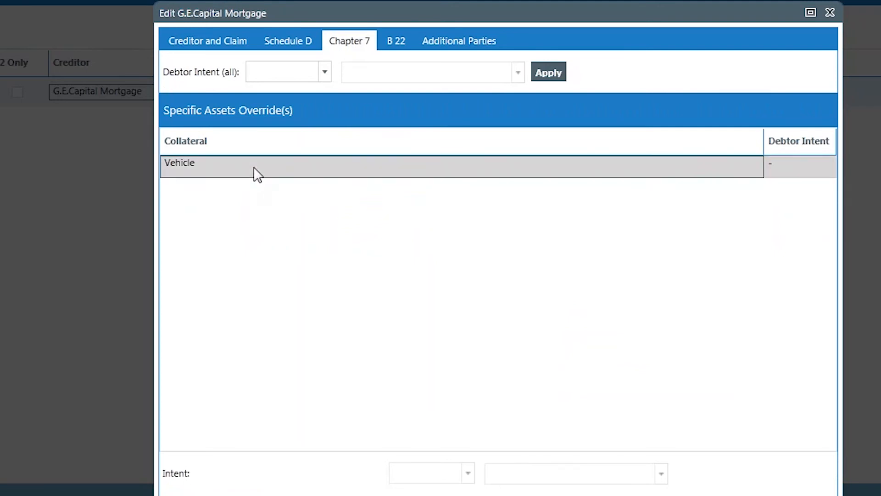
pyautogui.click(325, 72)
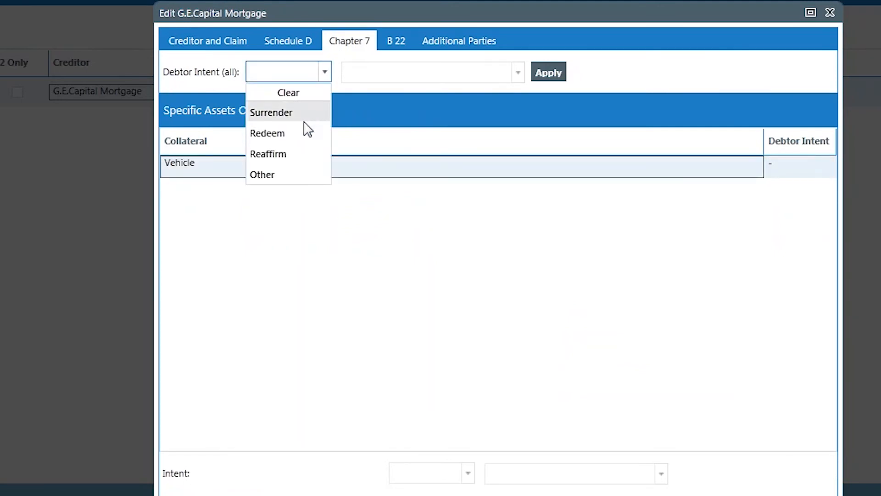
pyautogui.click(295, 160)
# Review the liability's B 22 classification and Additional Parties, and save the G.E.Capital Mortgage liability
pyautogui.click(394, 46)
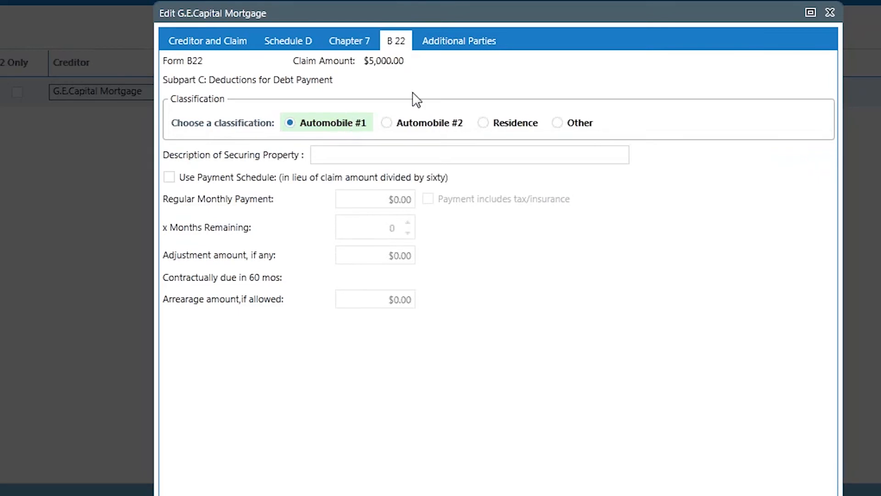
pyautogui.click(453, 42)
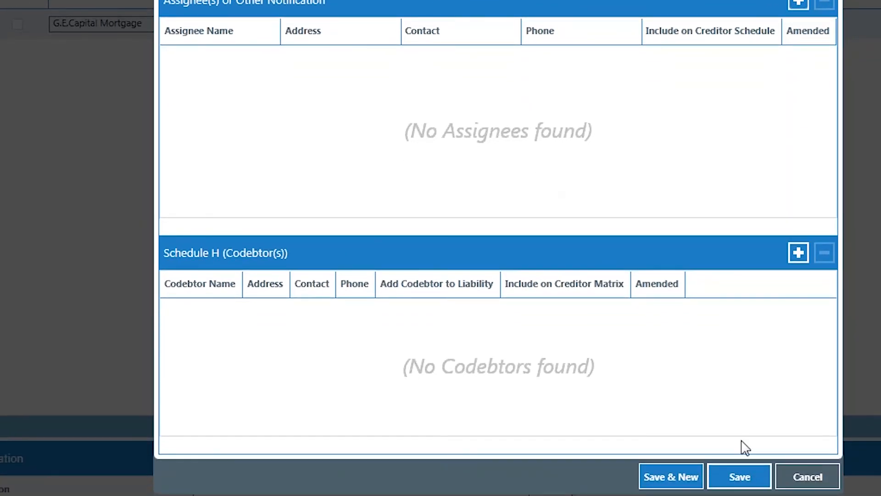
pyautogui.click(740, 477)
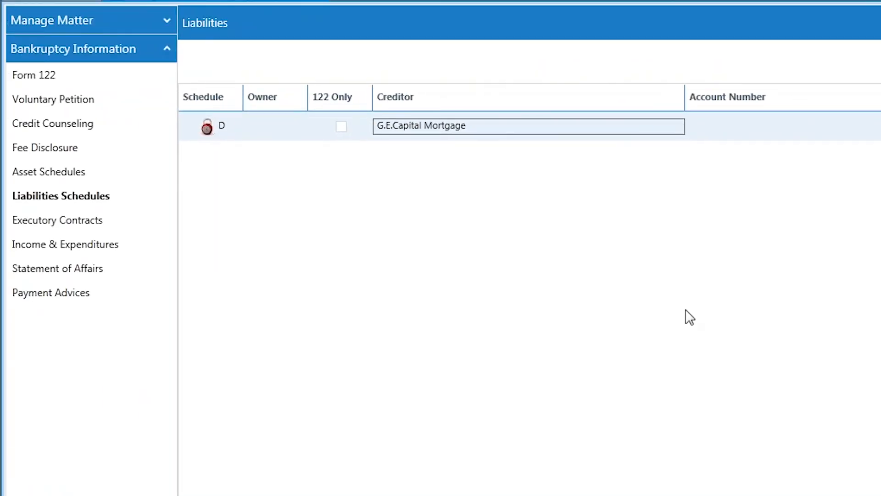
# Review the Executory Contracts section and the general and income entries under Income & Expenditures
pyautogui.click(79, 224)
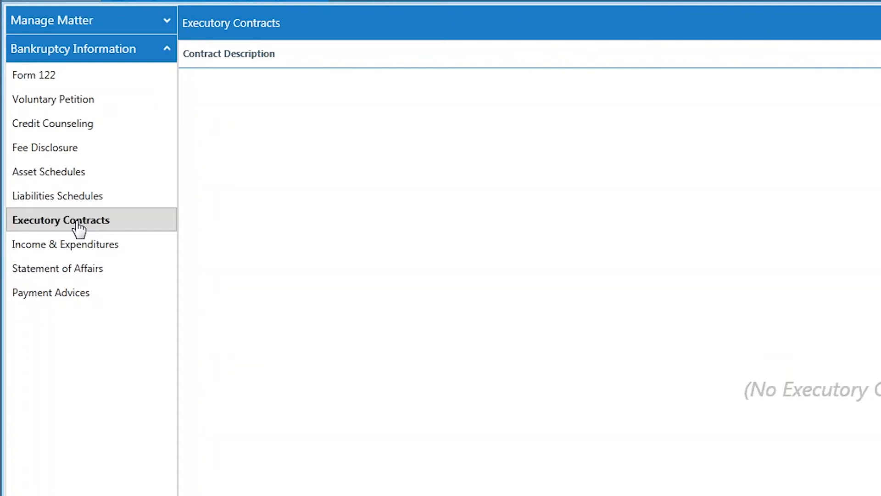
pyautogui.click(79, 250)
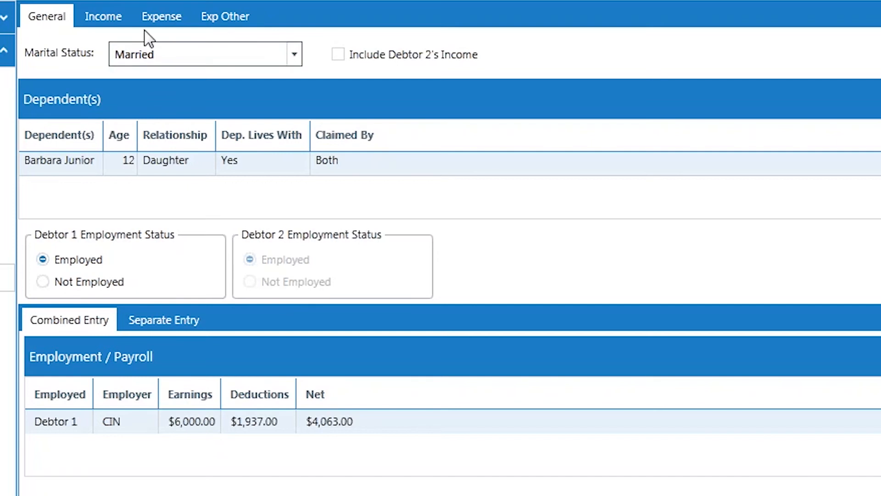
pyautogui.click(109, 21)
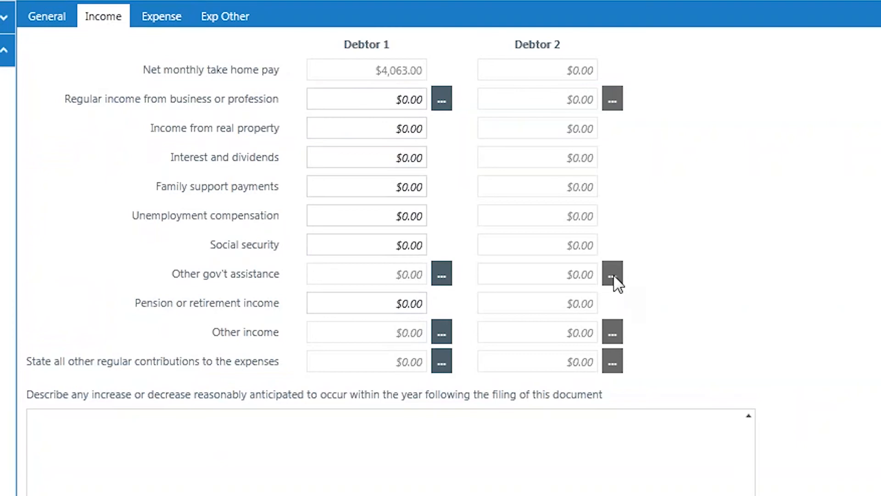
# Include Debtor 2's income and set the Debtor 2 Employment Status to Not Employed
pyautogui.click(59, 23)
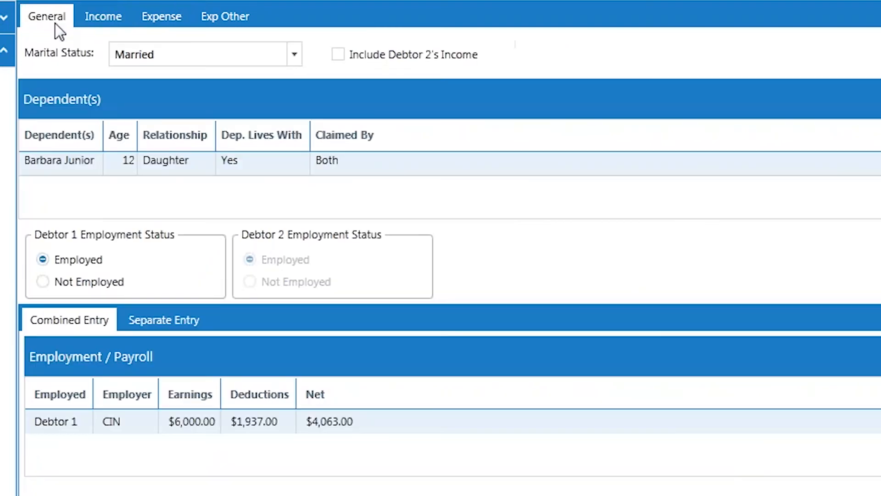
pyautogui.click(377, 61)
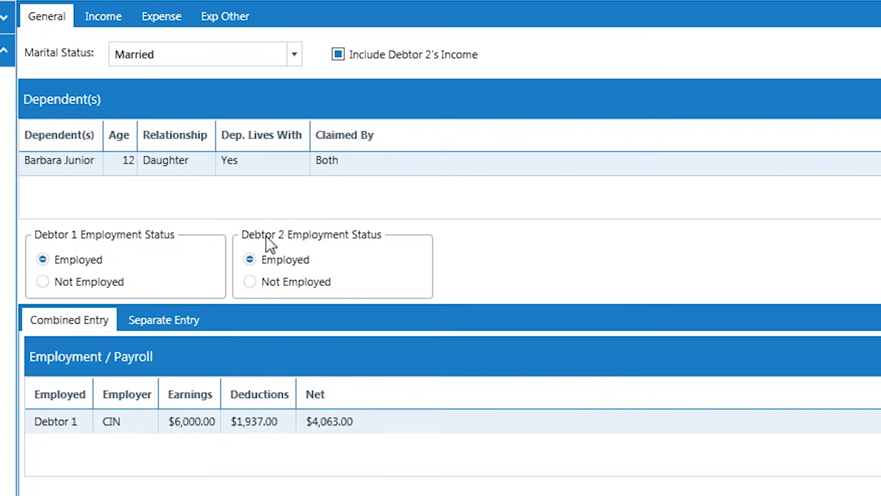
pyautogui.click(249, 281)
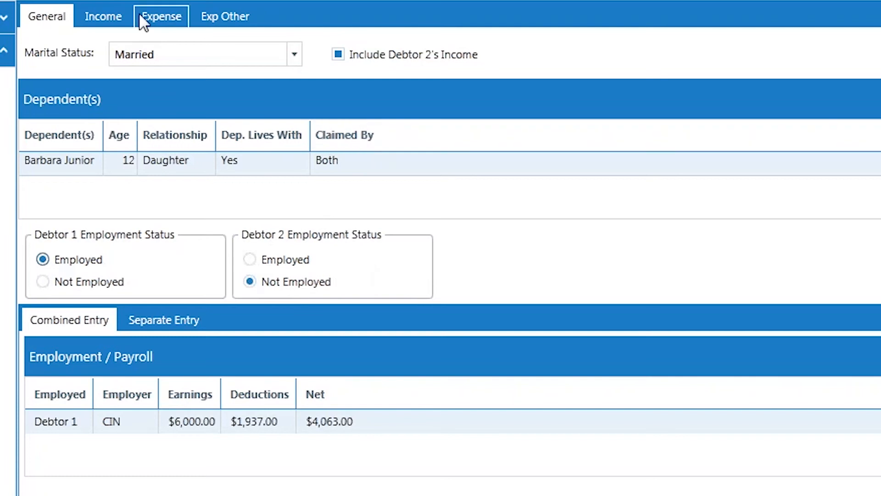
# Add an SSI entry of $150 to Debtor 1's Other gov't assistance income
pyautogui.click(124, 17)
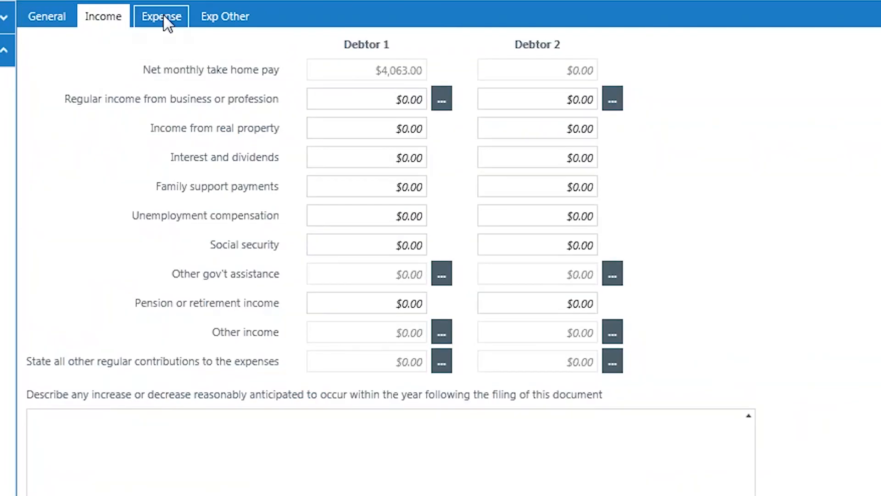
pyautogui.click(441, 278)
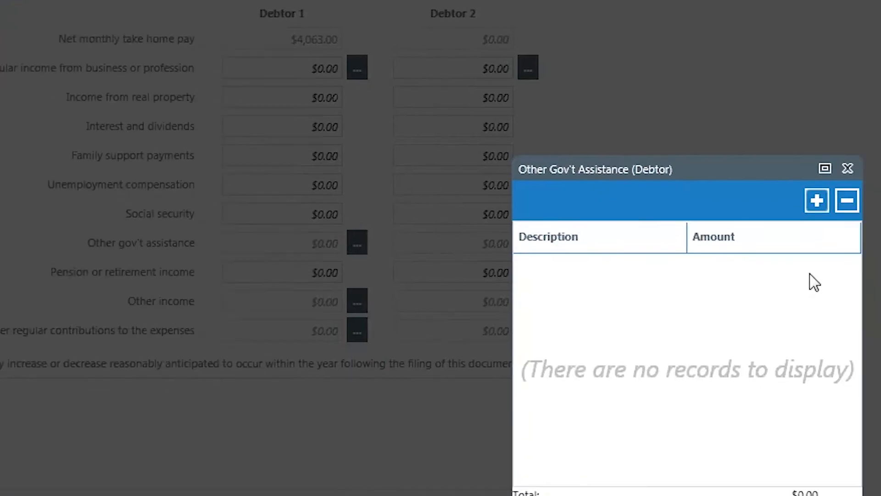
pyautogui.click(733, 169)
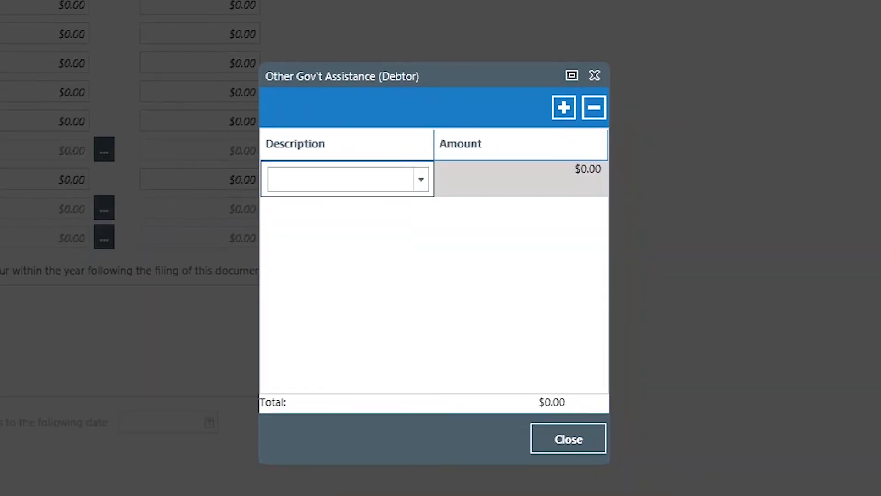
pyautogui.write('SSI')
pyautogui.press('Tab')
pyautogui.write('150')
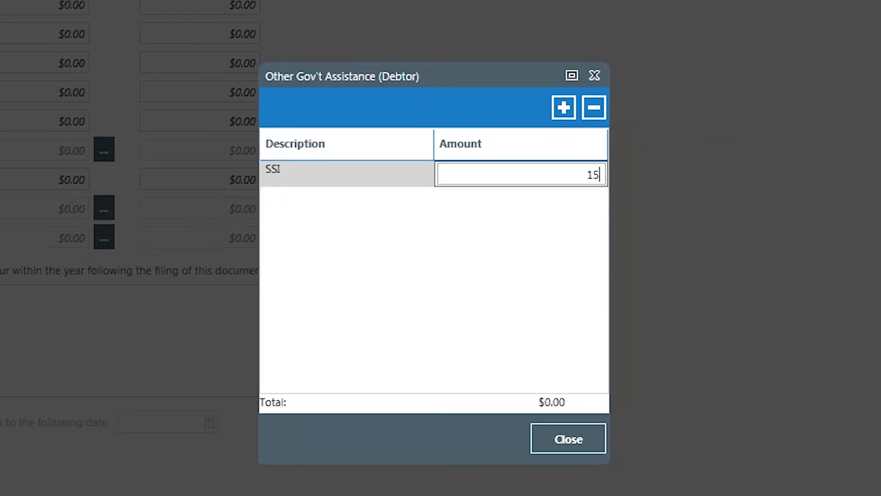
pyautogui.press('Tab')
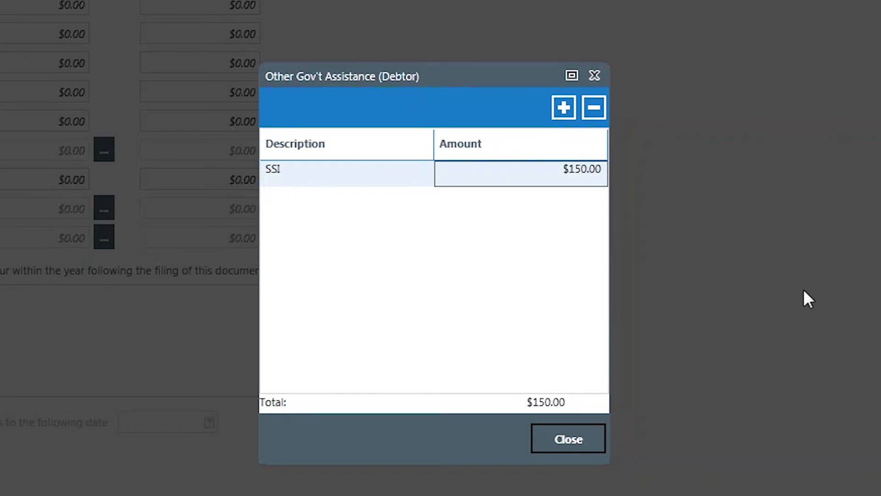
pyautogui.click(582, 436)
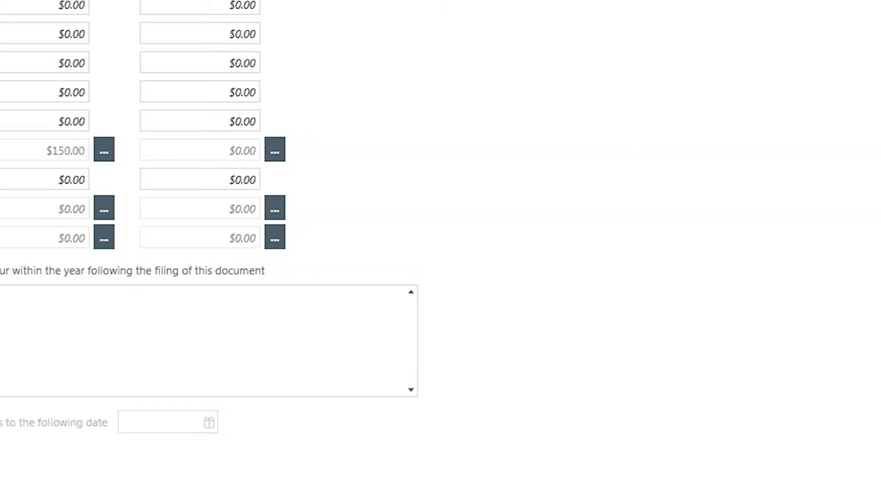
# Set Debtor 1's Social security income to $50
pyautogui.click(86, 131)
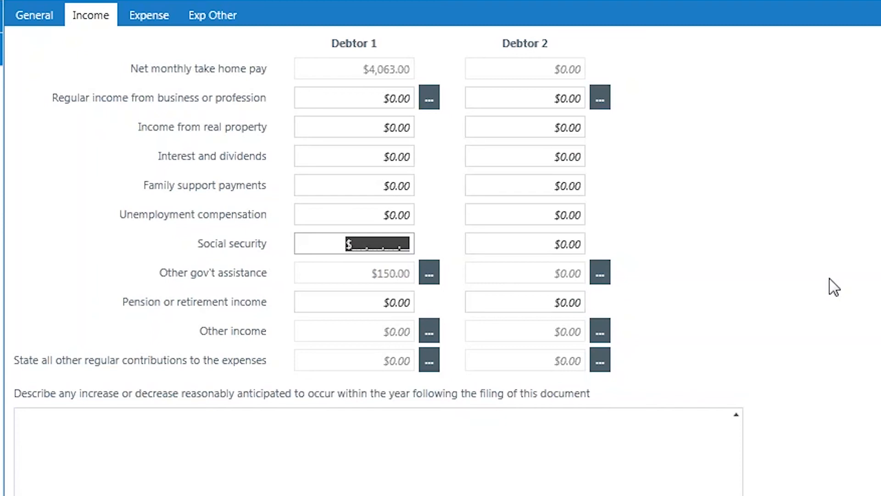
pyautogui.write('50')
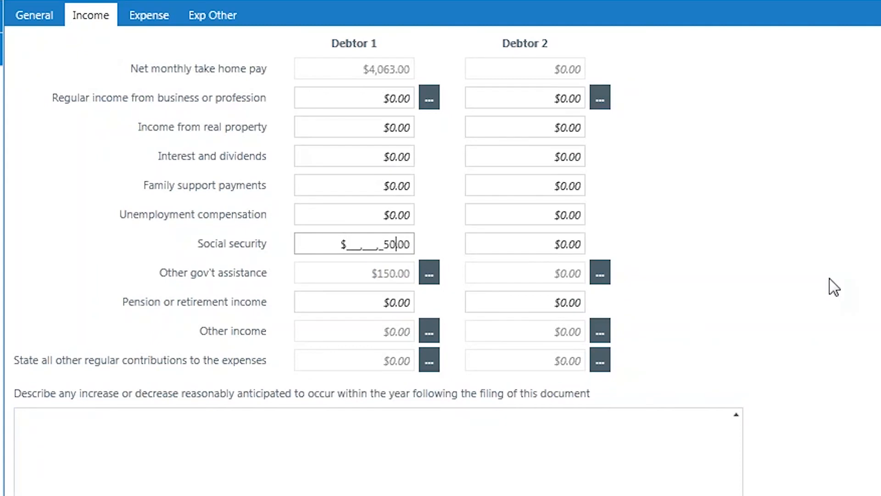
pyautogui.press('Tab')
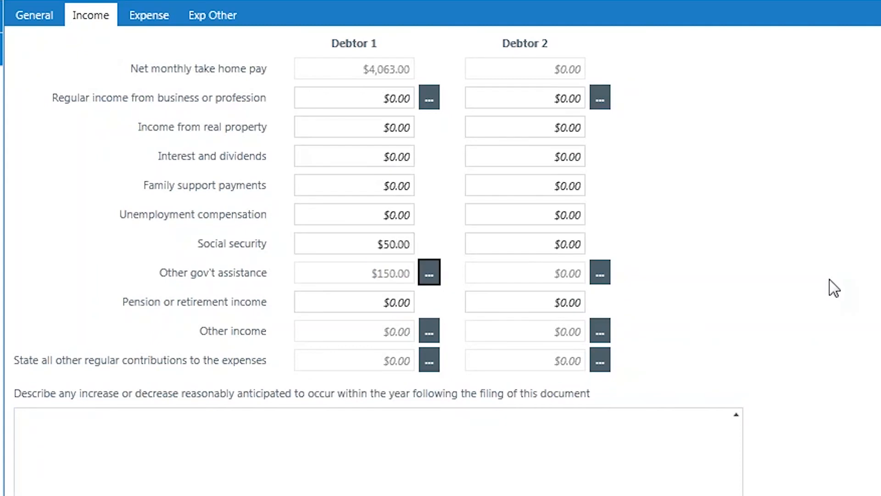
# Enter household expenses of $100 for home maintenance, $150 for water and sewer, and $90 for phone, internet, satellite/cable
pyautogui.click(142, 21)
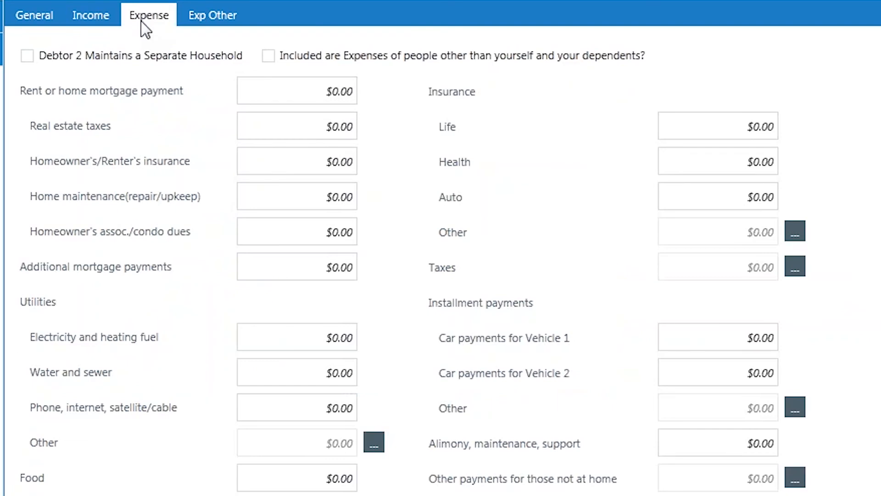
pyautogui.click(335, 202)
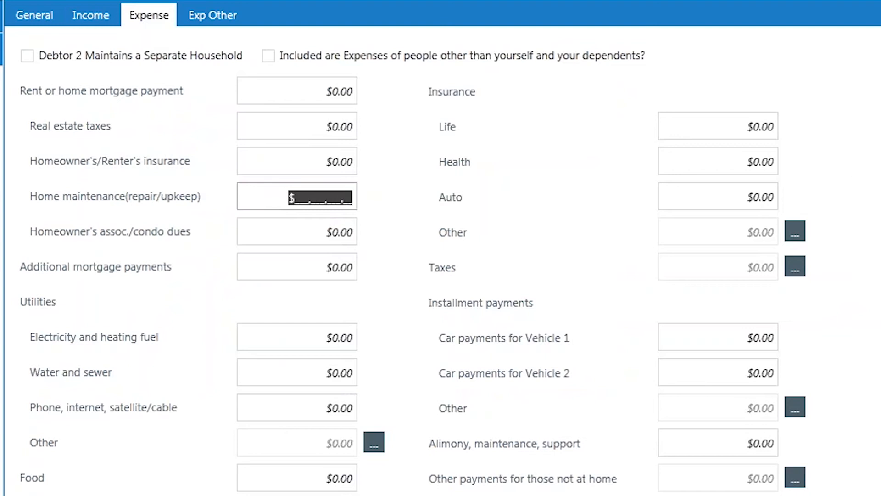
pyautogui.write('100')
pyautogui.press('Tab')
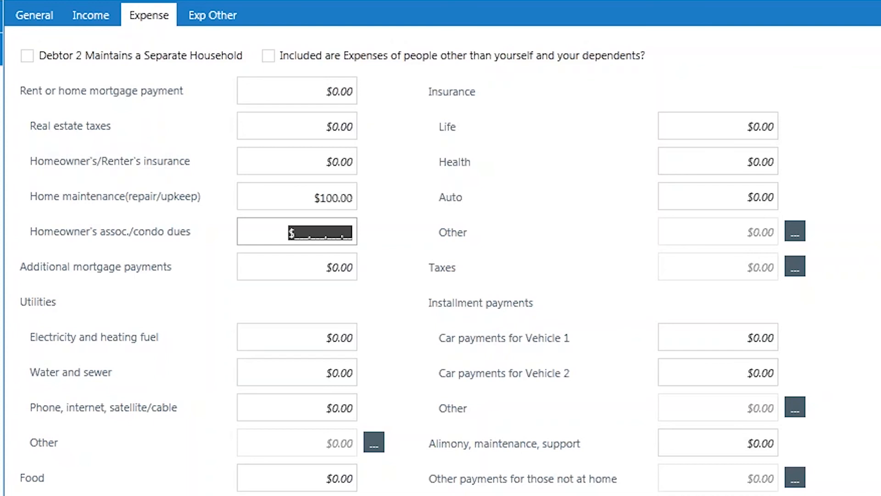
pyautogui.press('Tab')
pyautogui.press('Tab')
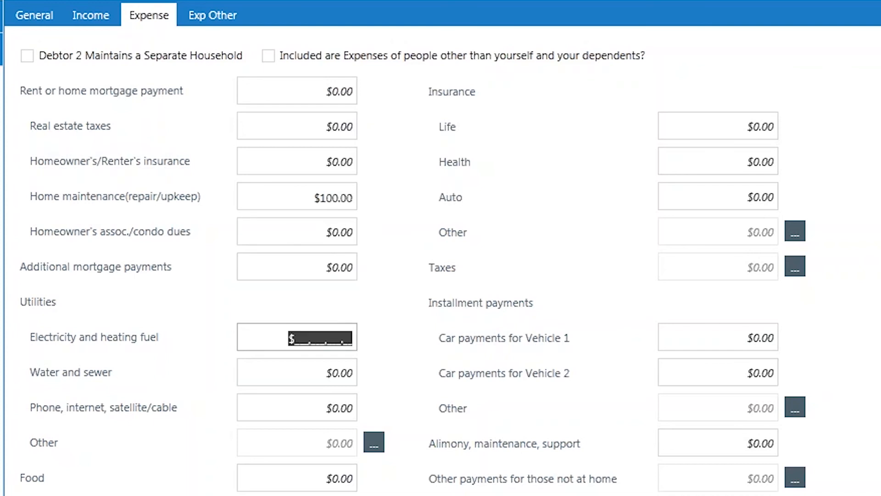
pyautogui.press('Tab')
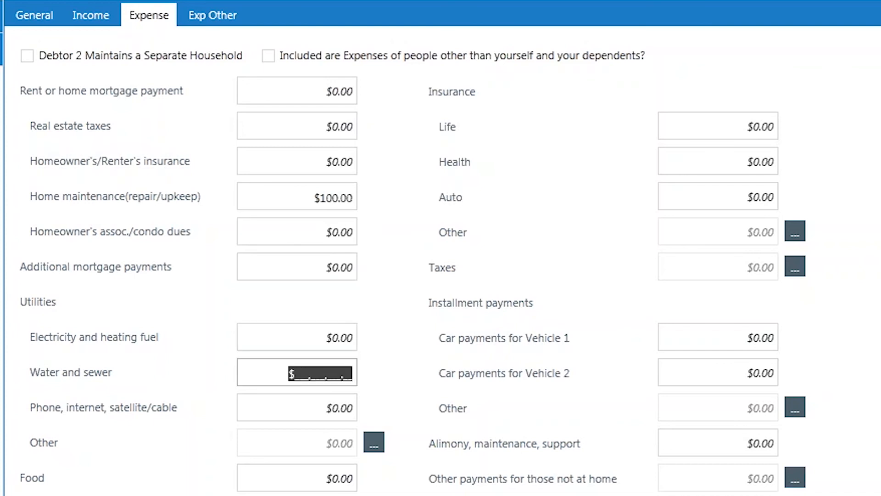
pyautogui.write('150')
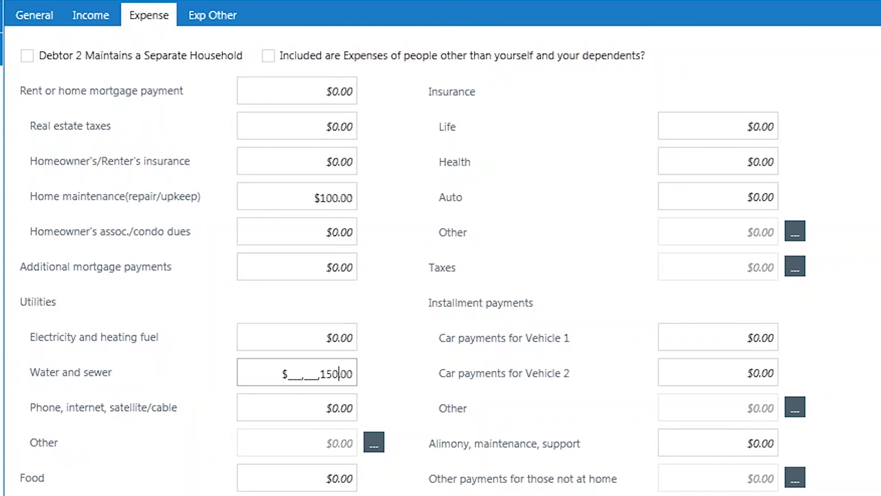
pyautogui.press('Tab')
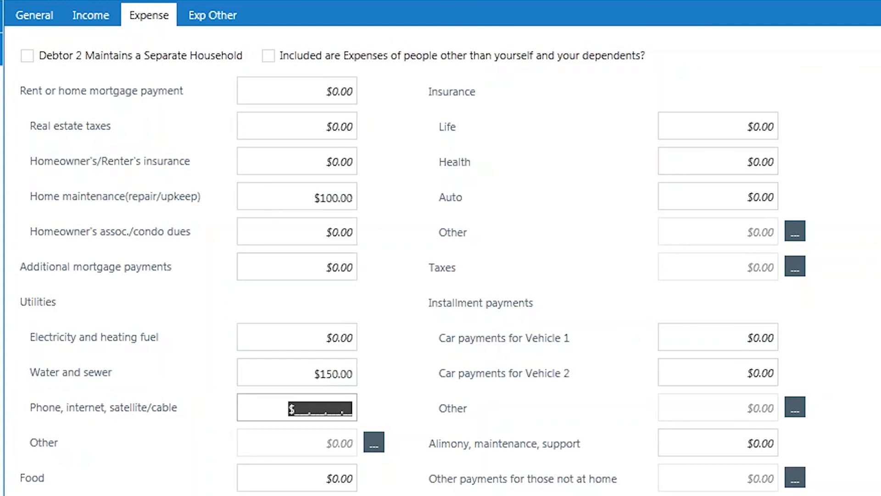
pyautogui.write('90')
pyautogui.press('Tab')
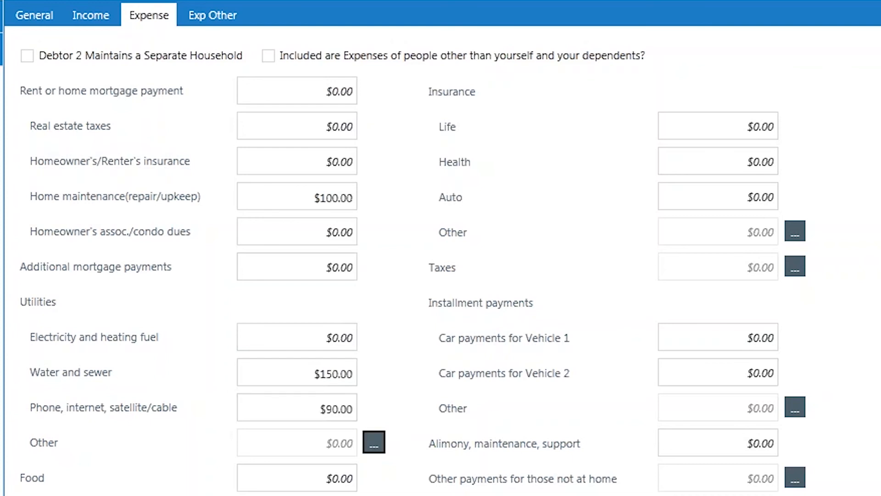
# Add a $100 Other Insurance expense described as "test" and save the Income & Expenditures information
pyautogui.click(797, 234)
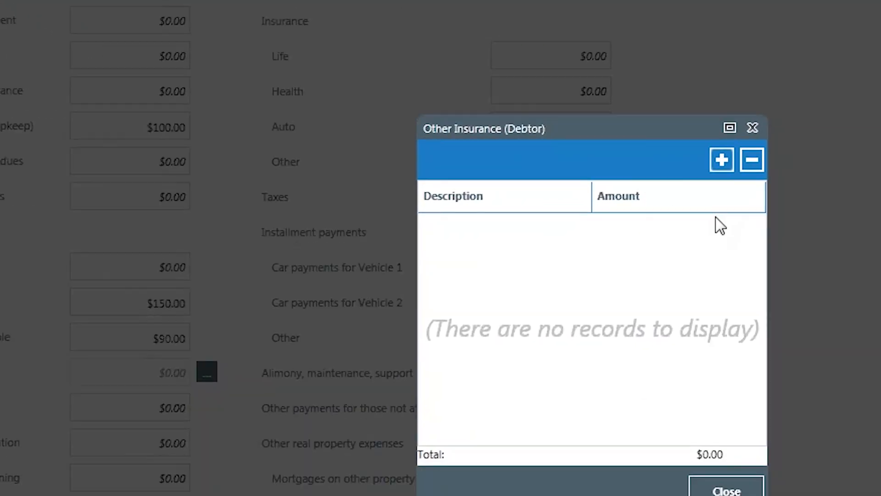
pyautogui.click(880, 232)
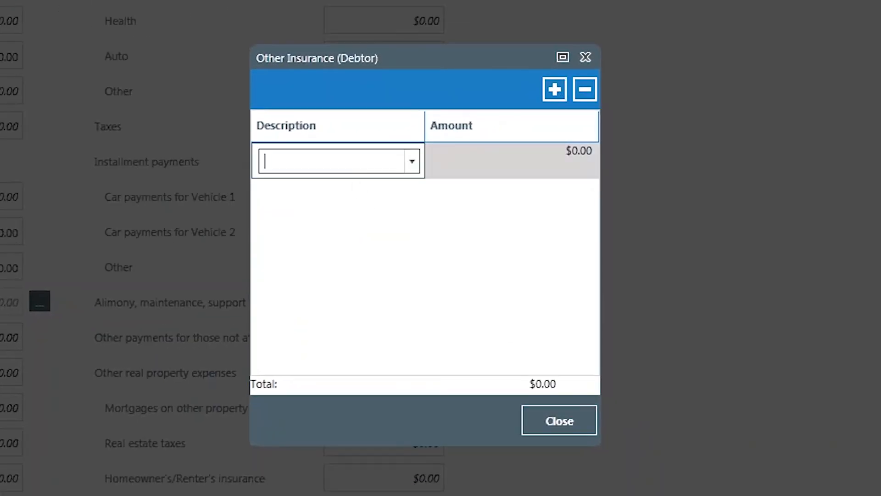
pyautogui.click(412, 162)
pyautogui.click(364, 189)
pyautogui.write('test')
pyautogui.press('Tab')
pyautogui.write('100')
pyautogui.press('Return')
pyautogui.click(556, 413)
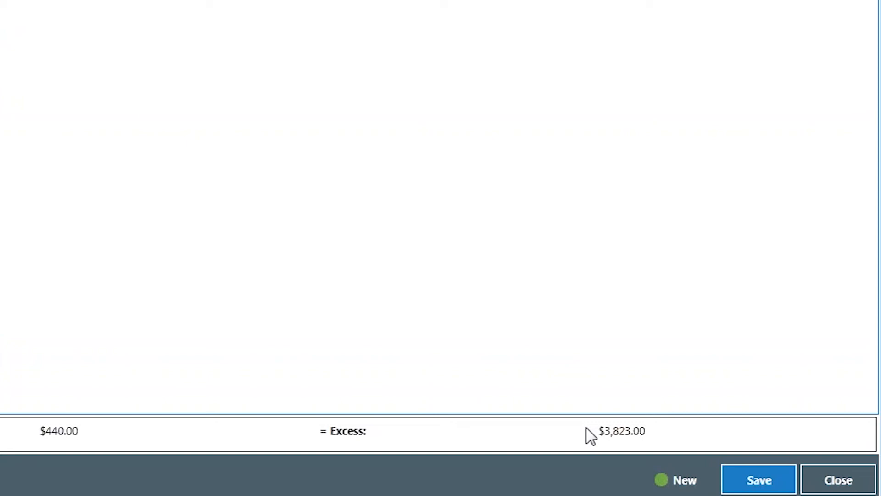
pyautogui.click(745, 484)
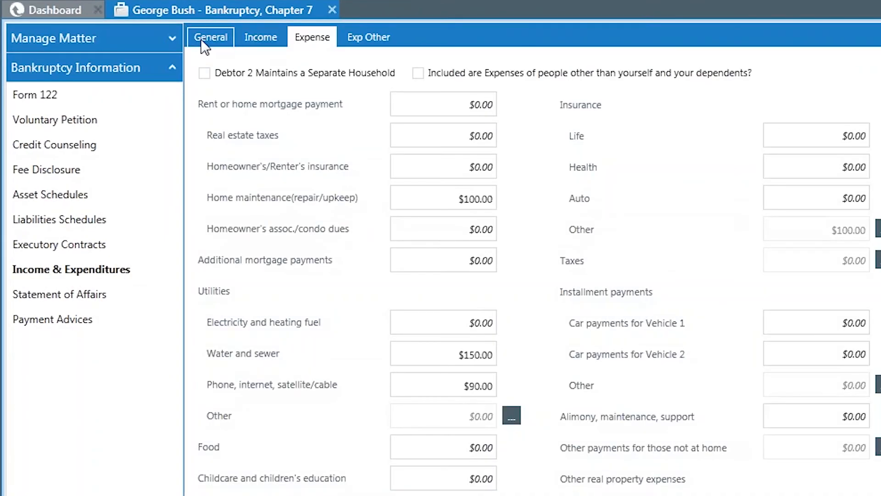
pyautogui.click(202, 41)
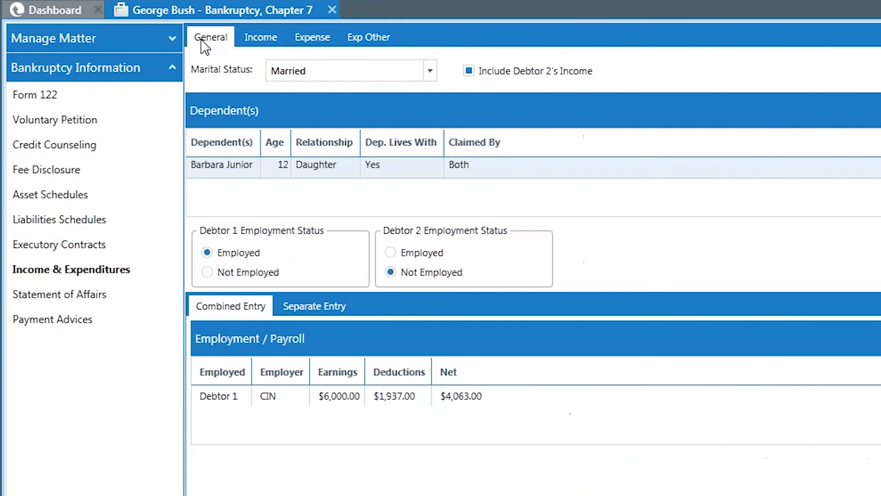
# Add a Married response to question 1 of the Statement of Affairs, and delete that response
pyautogui.click(51, 301)
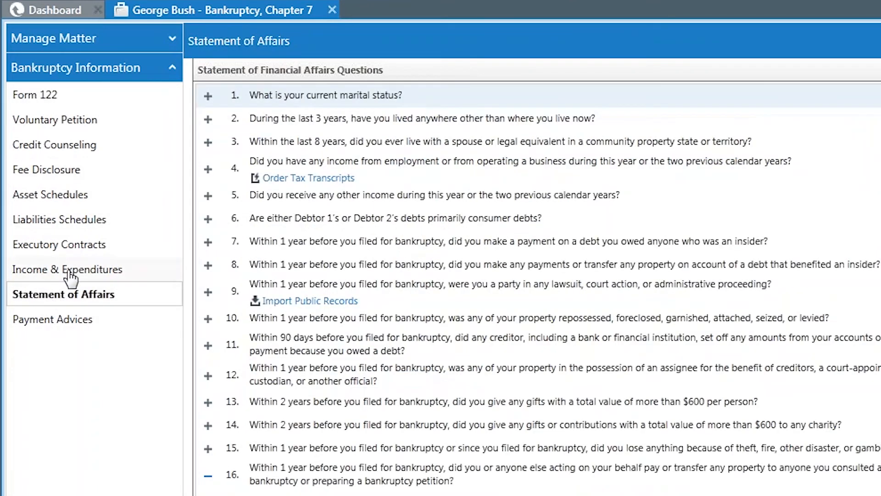
pyautogui.click(429, 98)
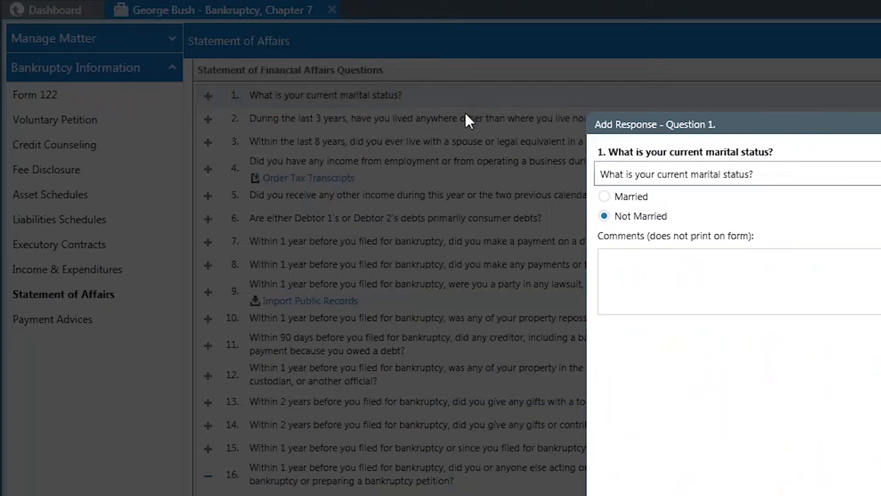
pyautogui.click(617, 197)
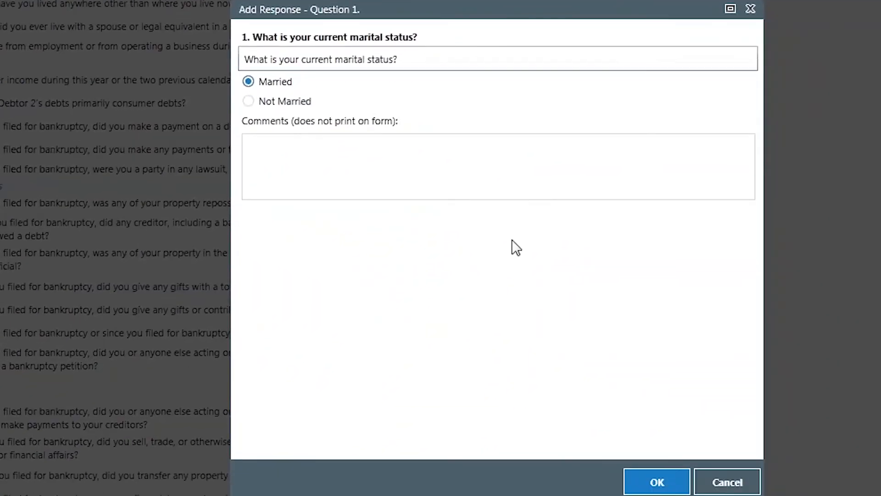
pyautogui.click(657, 481)
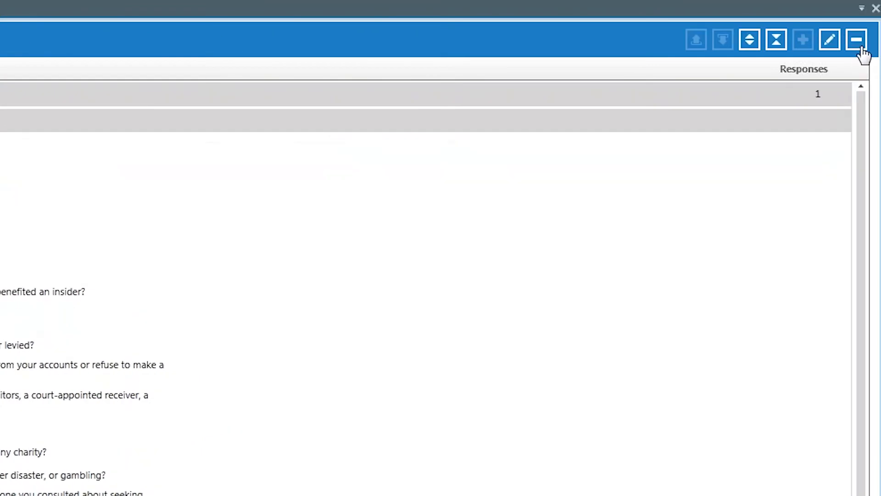
pyautogui.click(861, 53)
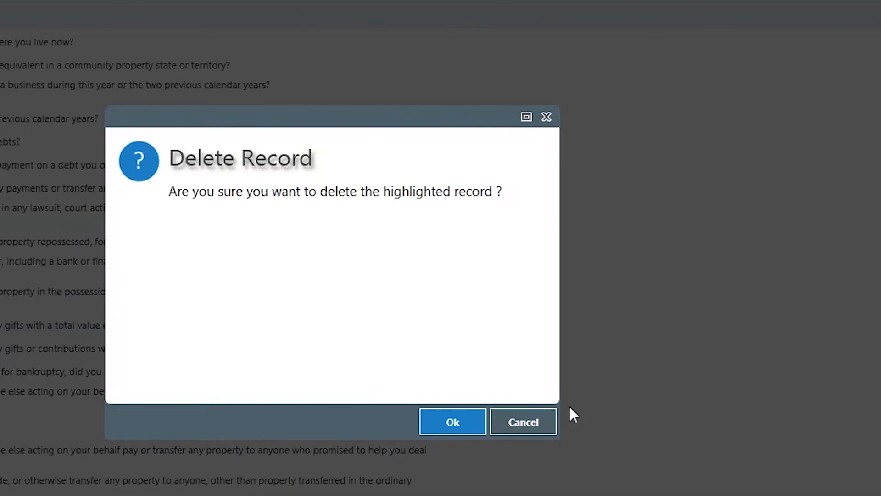
pyautogui.click(323, 471)
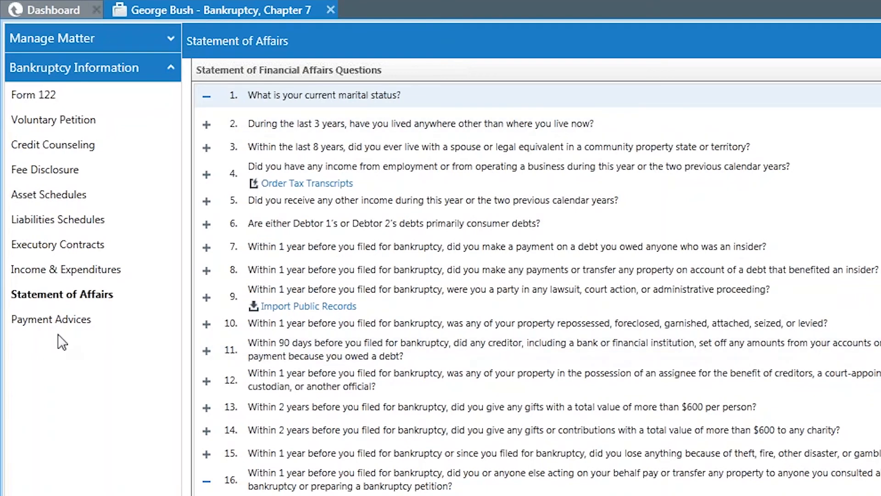
# Attach a PDF from the Blank Docs folder as the Payment Advice form
pyautogui.click(40, 324)
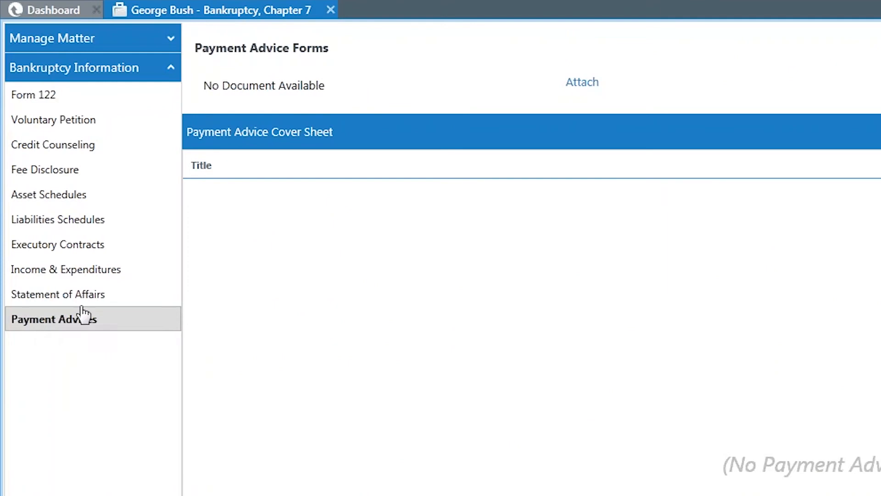
pyautogui.click(582, 83)
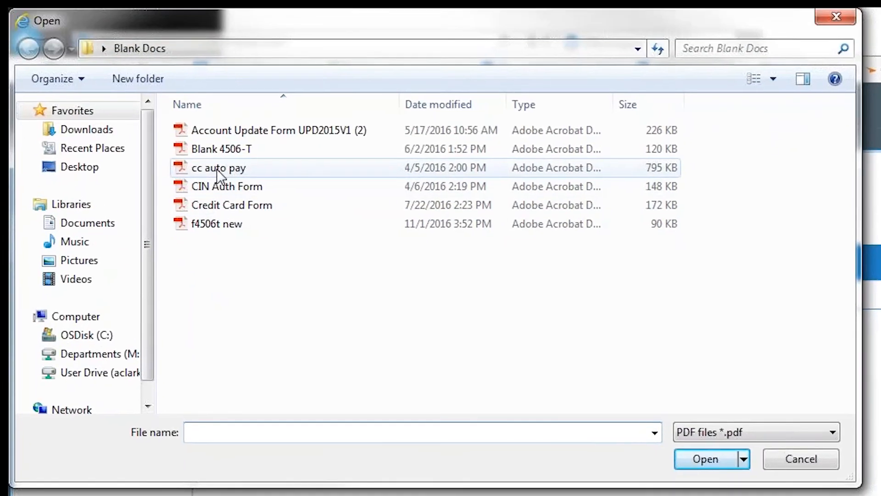
pyautogui.doubleClick(216, 121)
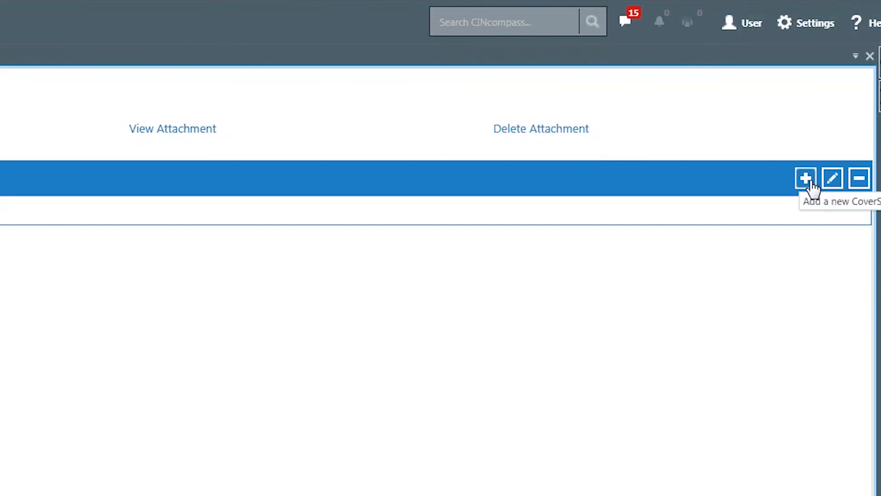
# Add a payment advice cover sheet from the Certification of Provision of Payment Advices (OHS - Local Form) template and save it
pyautogui.click(806, 179)
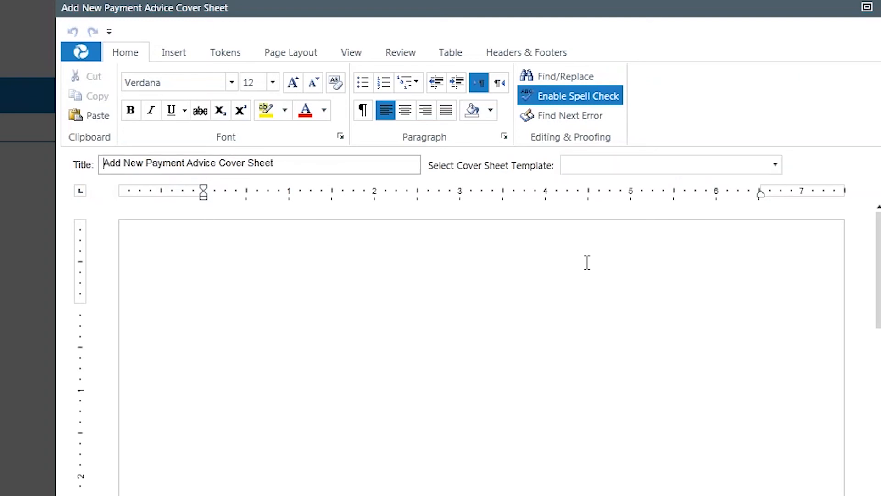
pyautogui.click(661, 163)
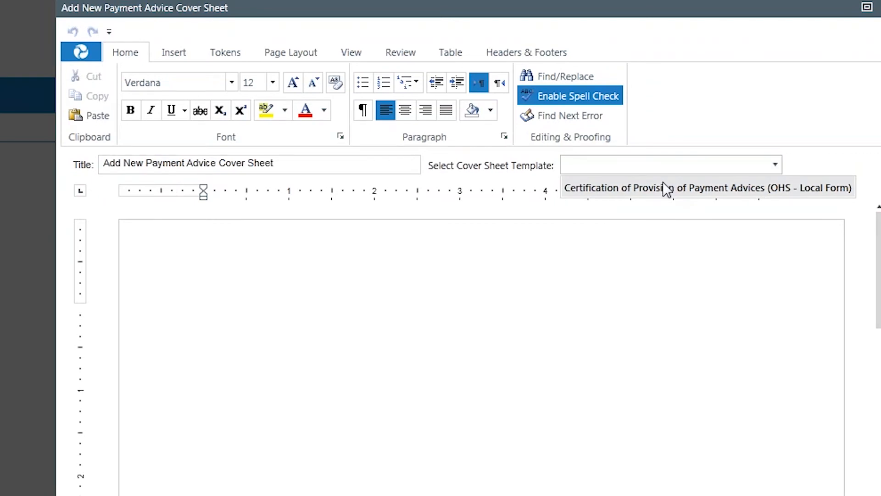
pyautogui.click(663, 183)
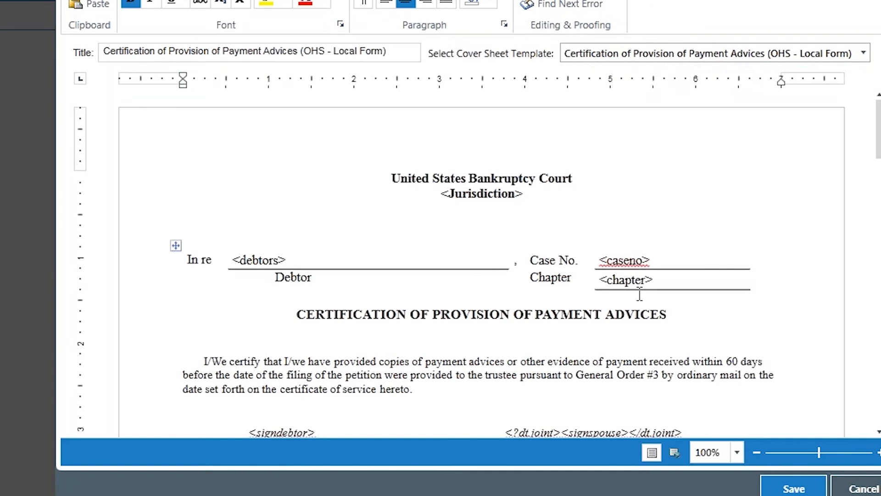
pyautogui.scroll(-3, 639, 294)
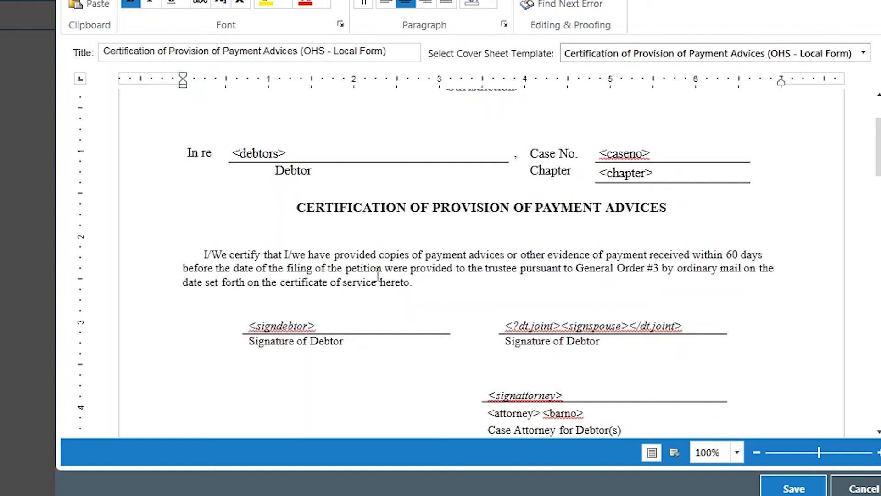
pyautogui.click(425, 282)
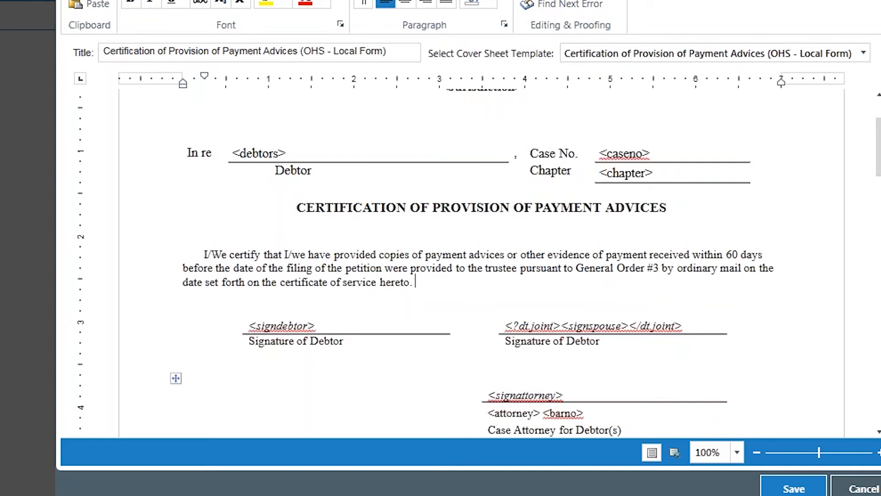
pyautogui.click(806, 491)
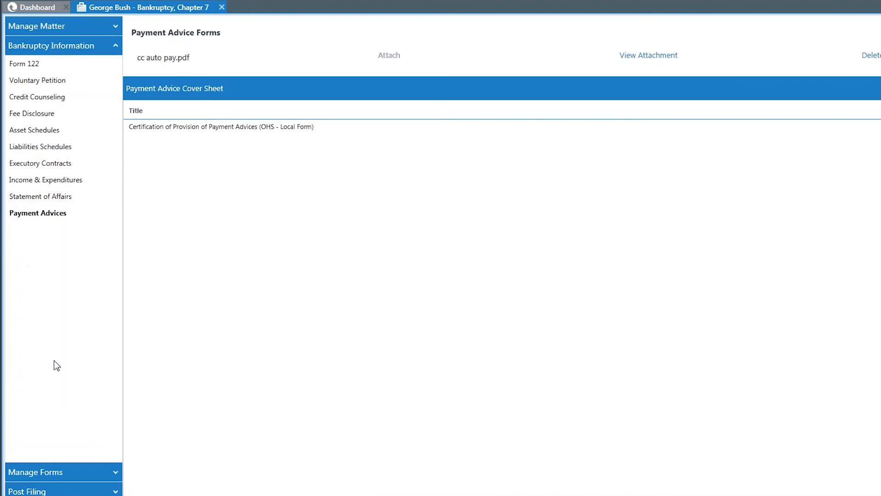
# Run the matter's diagnostics to check for errors and warnings
pyautogui.click(65, 473)
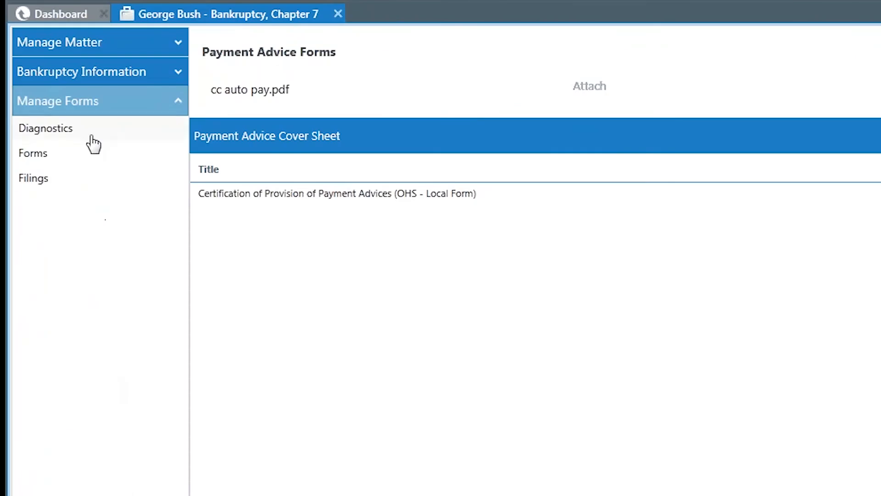
pyautogui.click(89, 133)
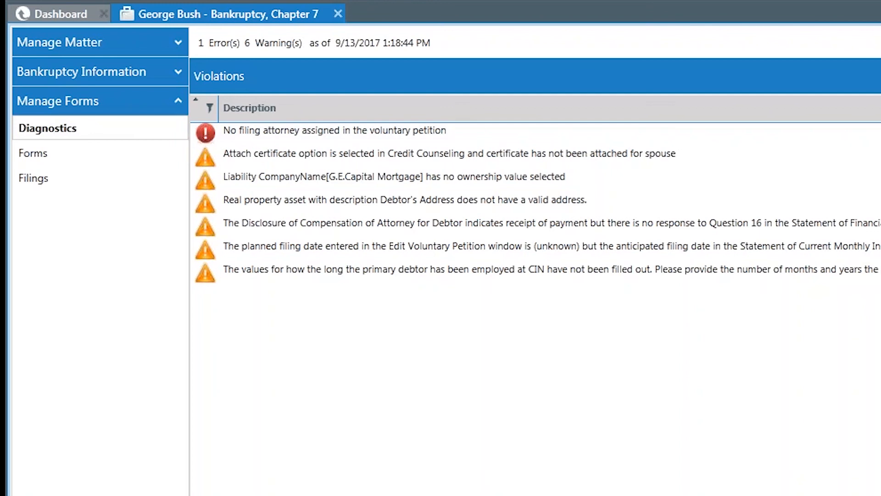
# Assign a filing attorney in the voluntary petition's case info, save it, and rerun the diagnostics
pyautogui.click(112, 73)
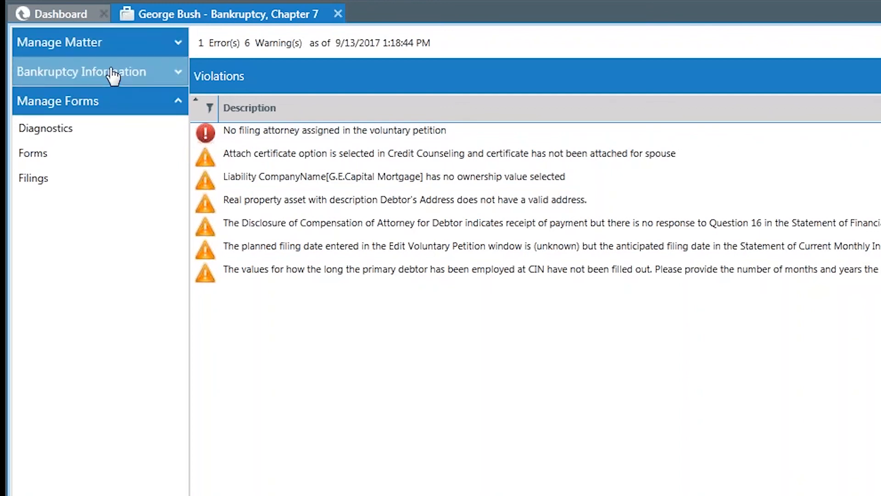
pyautogui.click(105, 134)
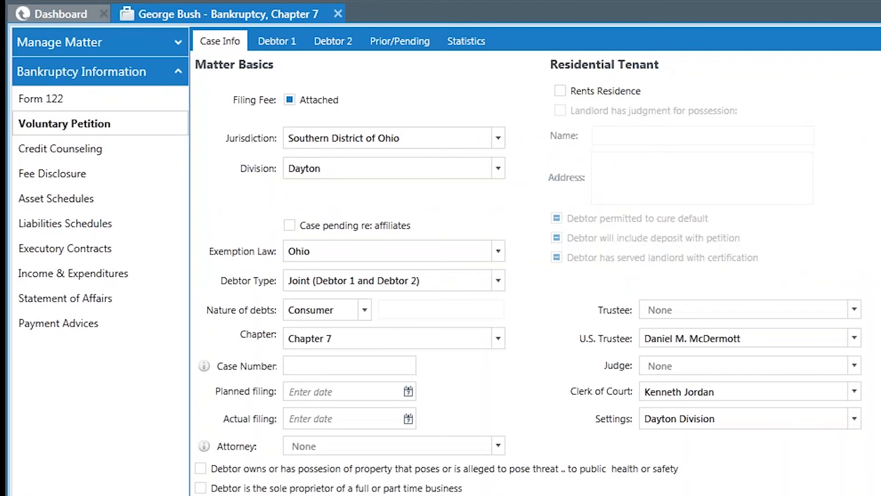
pyautogui.click(497, 451)
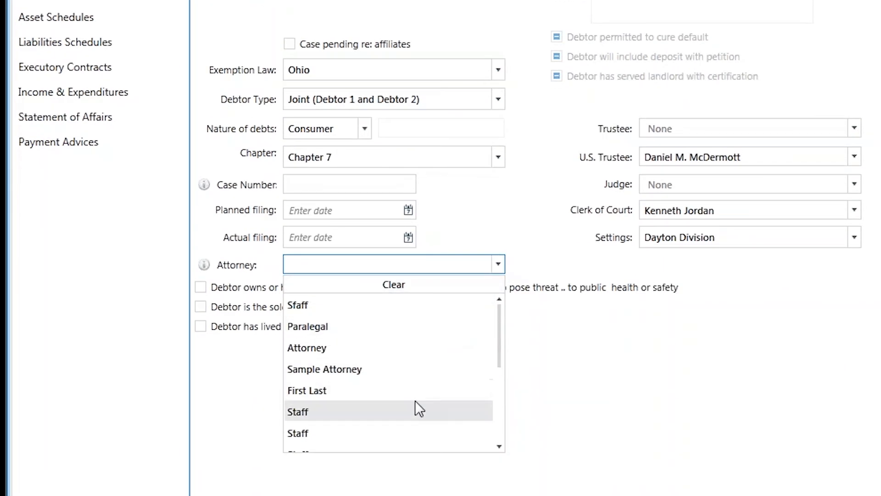
pyautogui.scroll(-2, 415, 401)
pyautogui.scroll(-2, 415, 401)
pyautogui.click(410, 361)
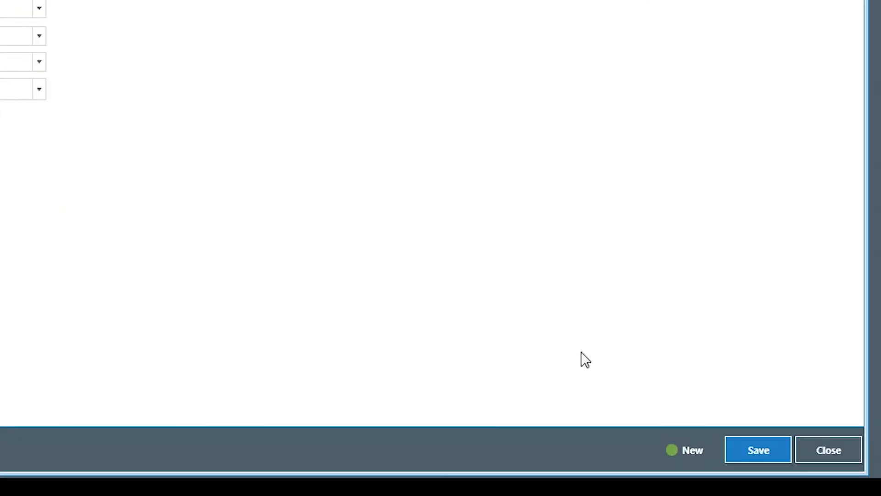
pyautogui.click(763, 456)
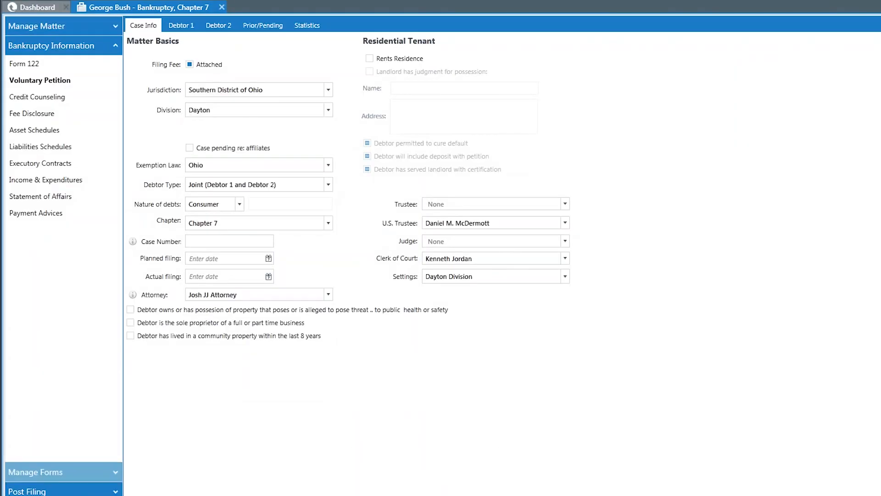
pyautogui.click(39, 474)
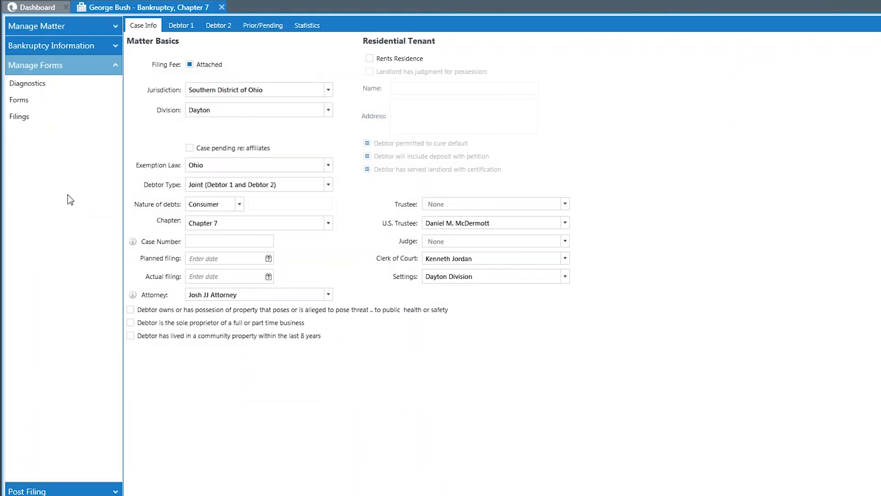
pyautogui.click(70, 85)
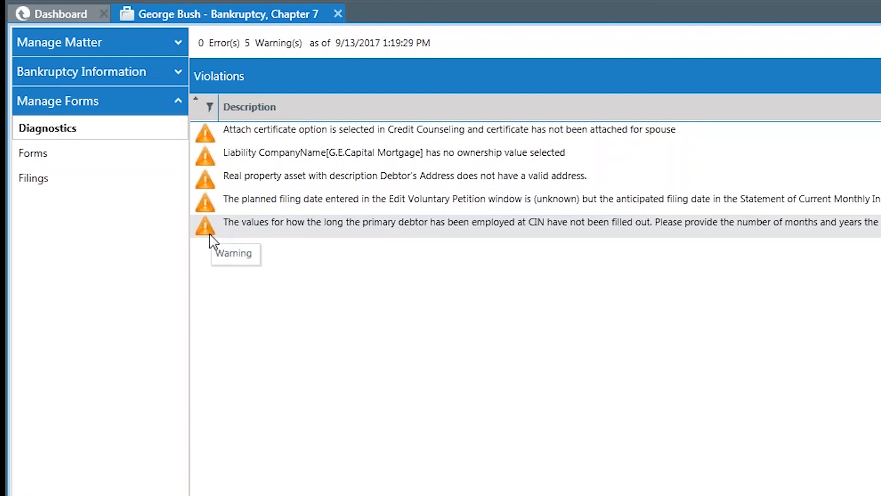
# View the prepended, replacement and appended alteration options for Schedule C: The Property You Claim as Exempt in the case forms
pyautogui.click(35, 157)
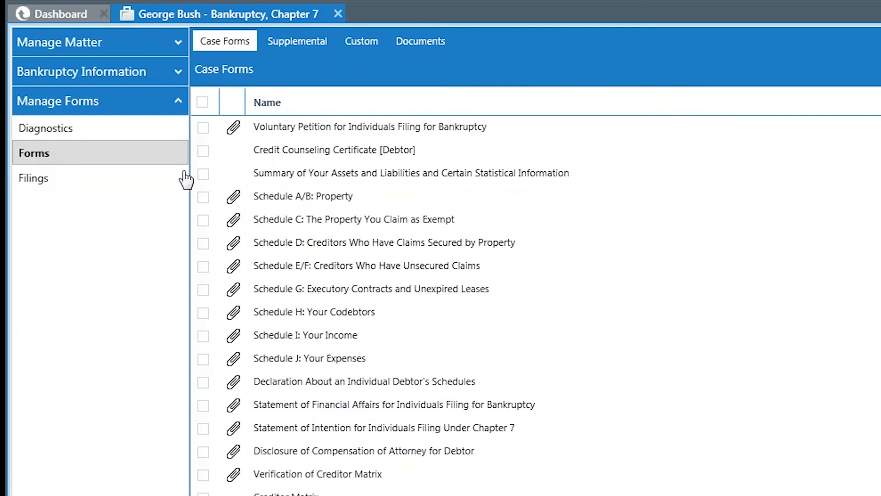
pyautogui.click(233, 219)
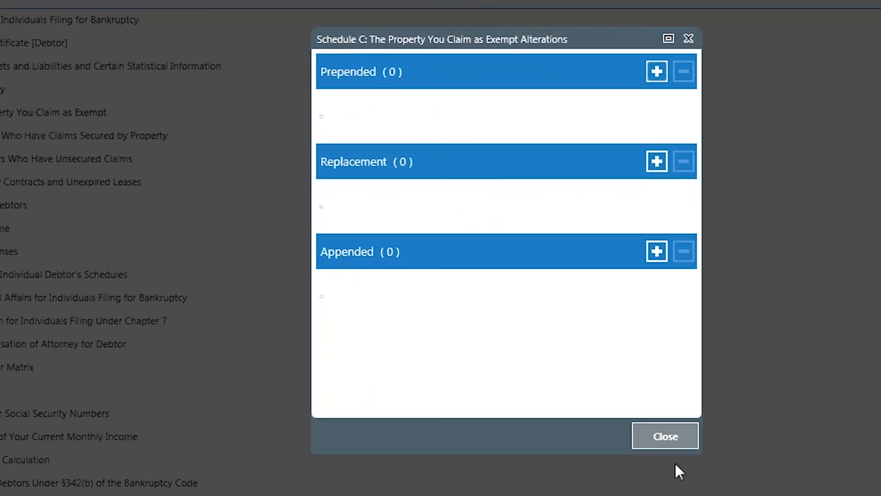
pyautogui.click(680, 444)
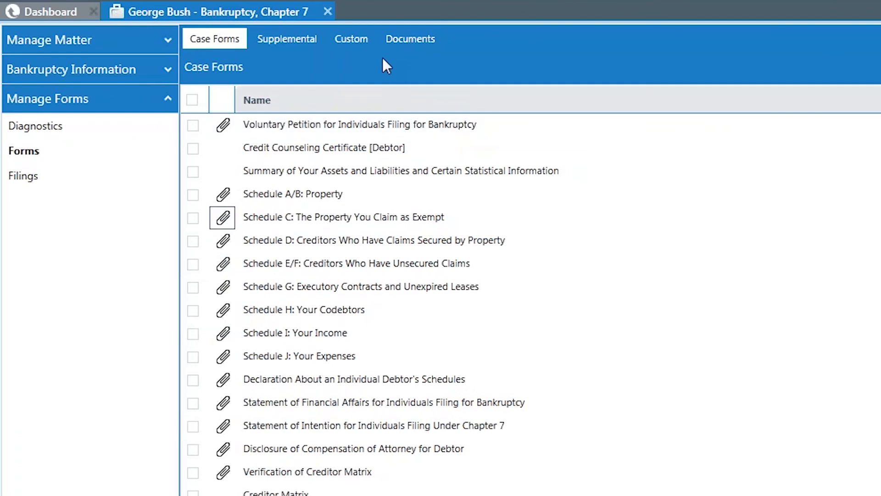
# Add the Certification About a Financial Management Course [Debtor] to the matter's supplemental forms
pyautogui.click(272, 40)
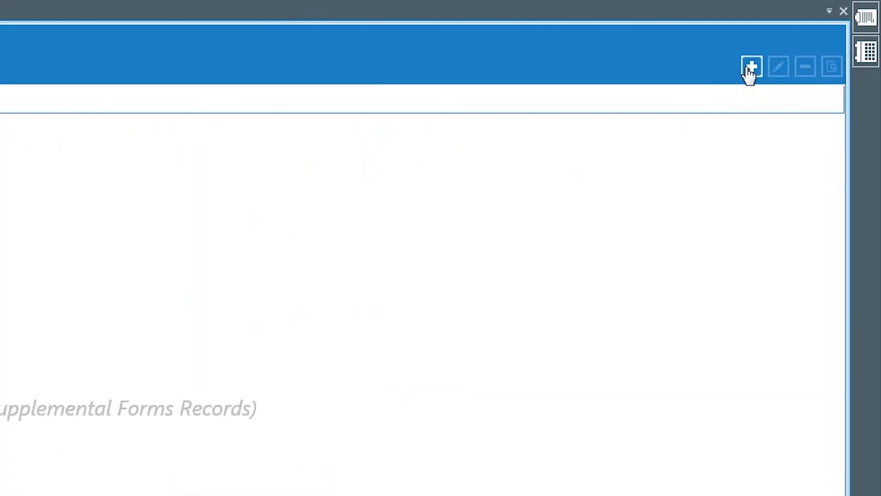
pyautogui.click(751, 68)
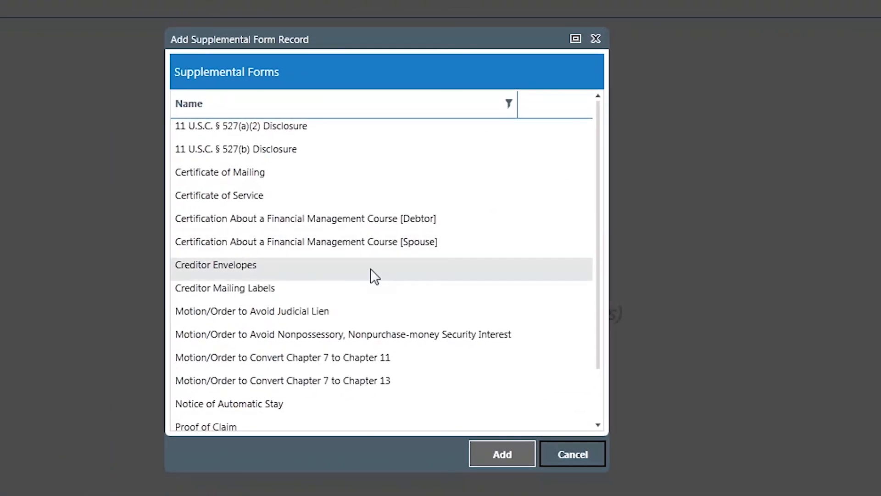
pyautogui.scroll(-2, 337, 276)
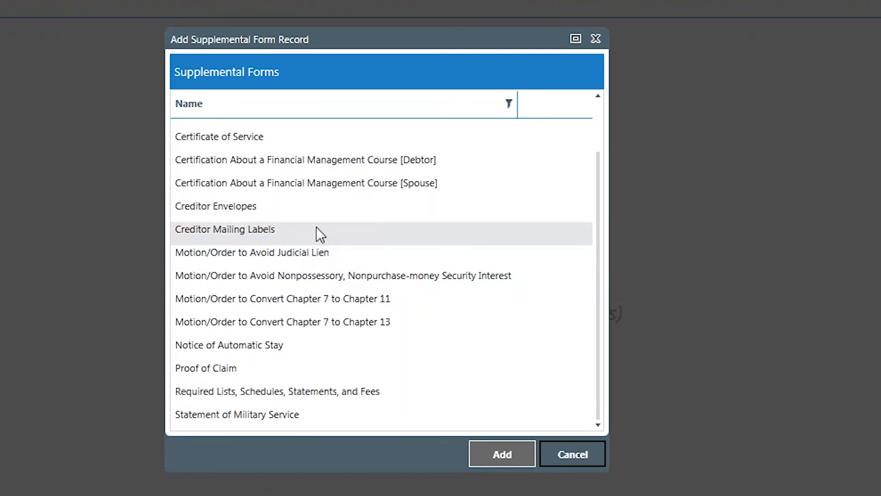
pyautogui.scroll(2, 303, 232)
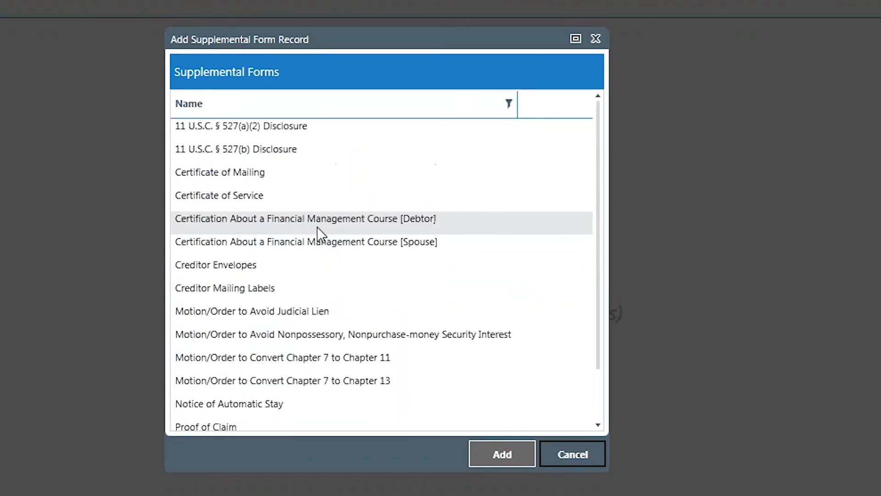
pyautogui.click(420, 222)
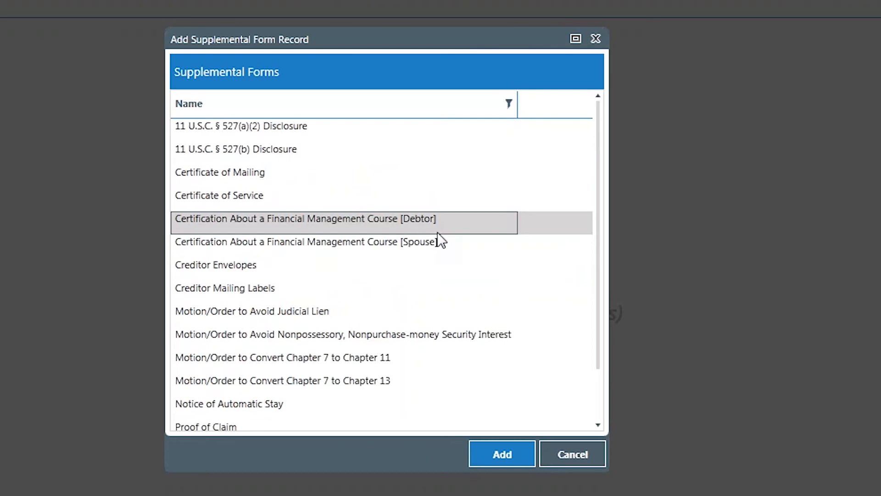
pyautogui.click(493, 457)
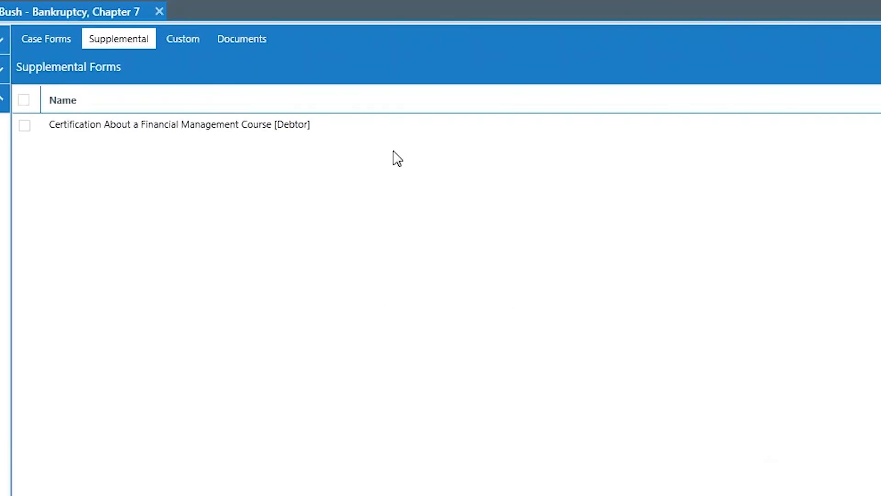
# Add Form B230B Order Confirming Chapter 13 Plan to the matter's custom forms
pyautogui.click(182, 38)
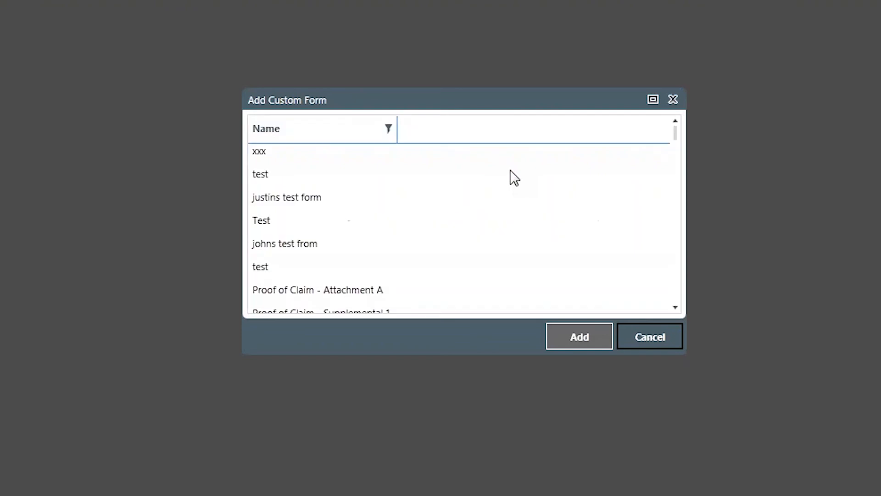
pyautogui.scroll(-10, 513, 207)
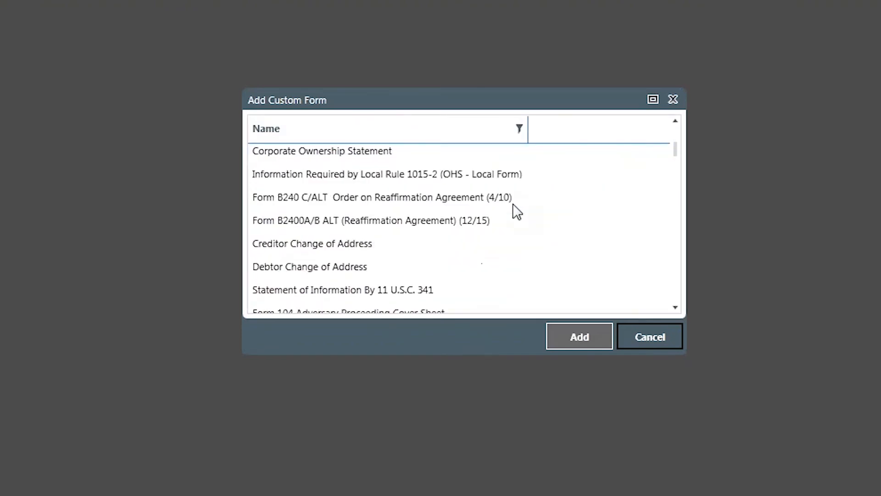
pyautogui.scroll(-7, 514, 205)
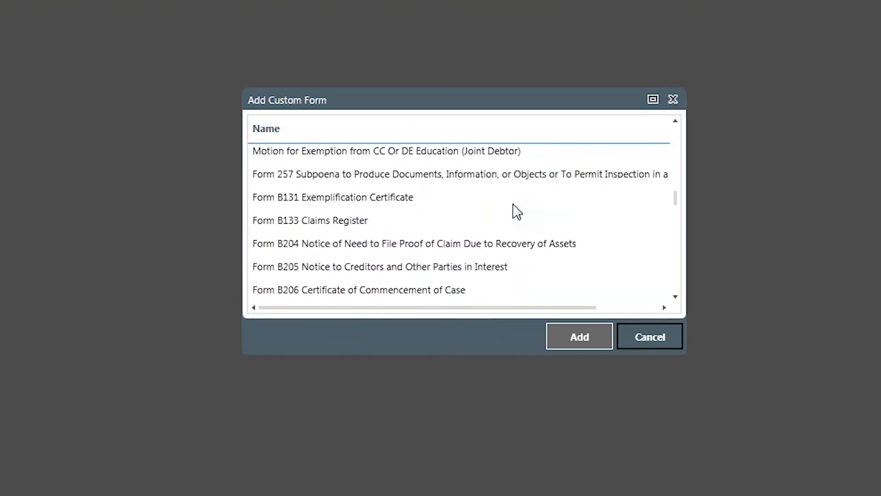
pyautogui.scroll(-6, 513, 205)
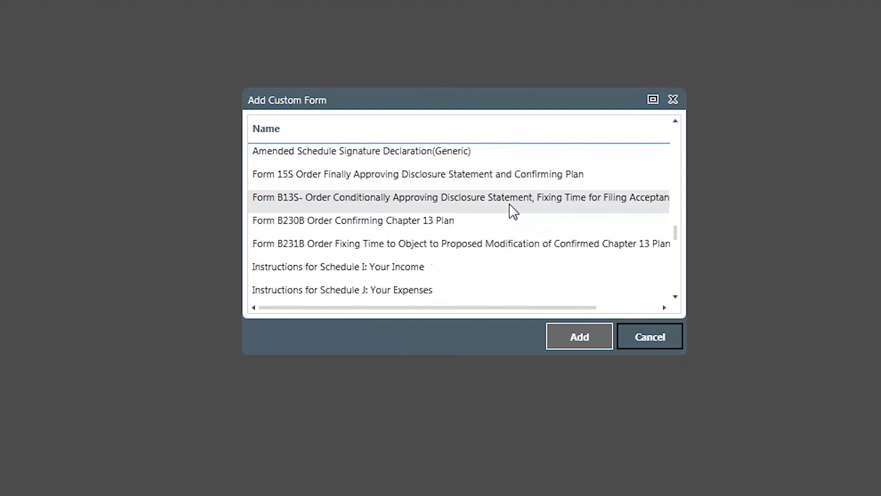
pyautogui.click(402, 222)
pyautogui.click(599, 345)
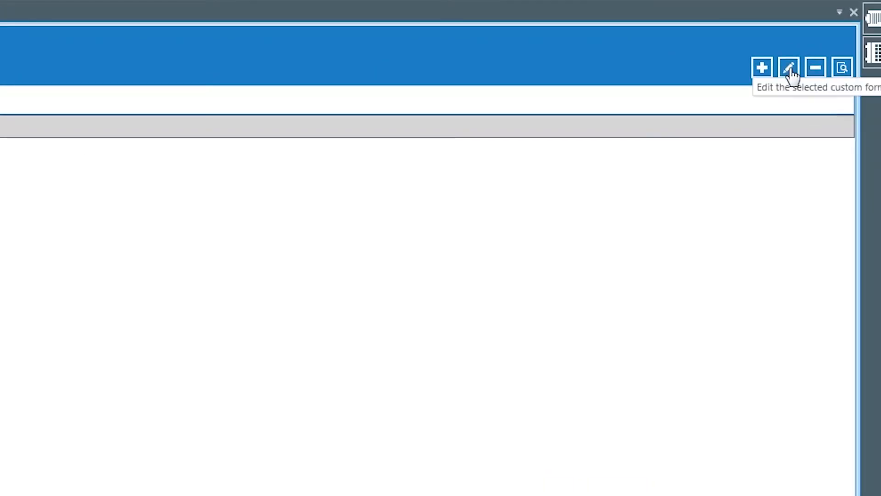
# View Form B230B Order Confirming Chapter 13 Plan in the form editor, close it, and exclude the form from the petition PDF
pyautogui.click(791, 71)
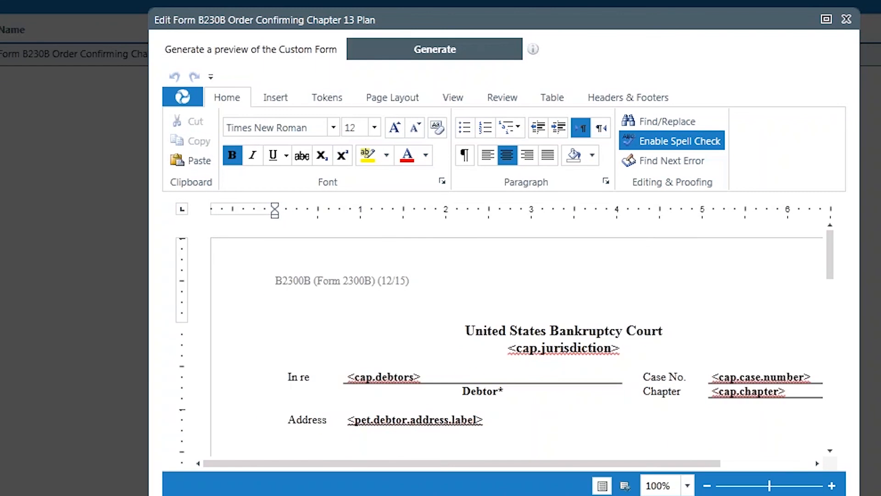
pyautogui.click(432, 419)
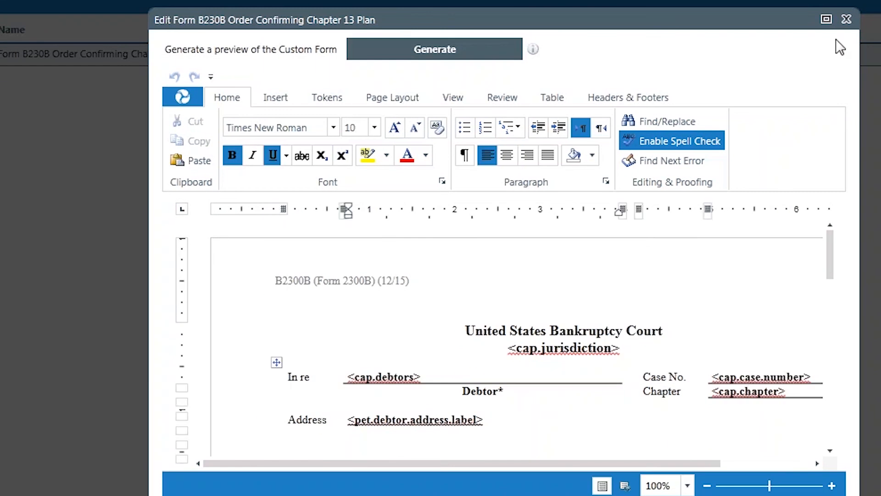
pyautogui.click(848, 19)
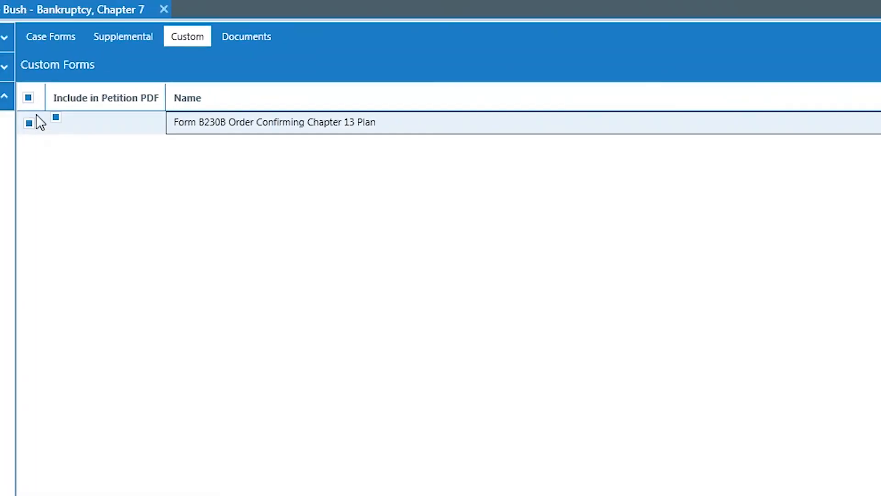
pyautogui.click(56, 116)
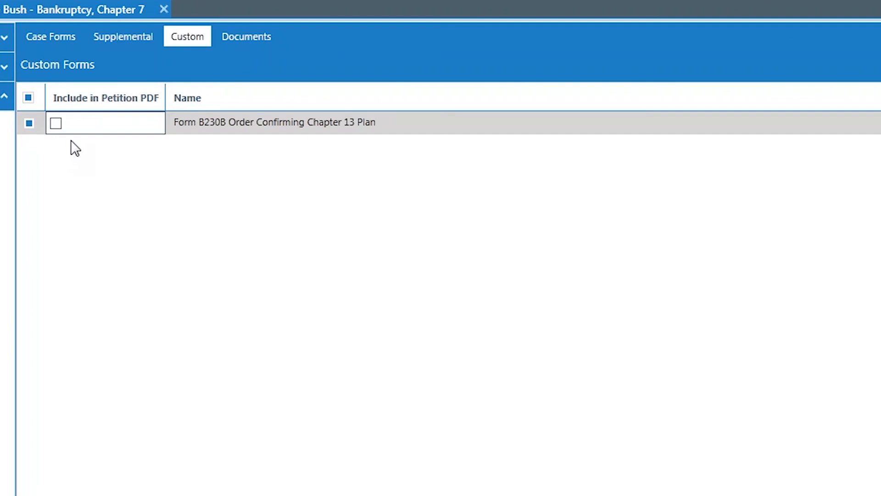
# Select Account Update Form UPD2015V1 (2).pdf among the matter's other documents
pyautogui.click(246, 37)
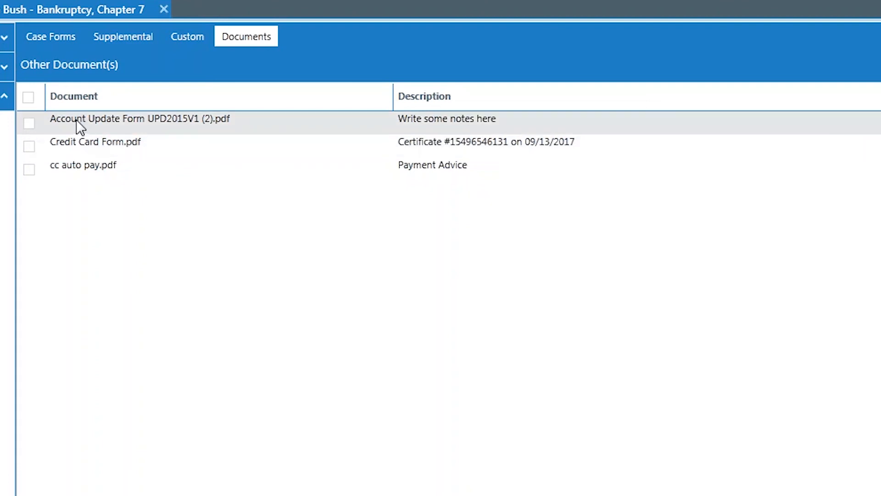
pyautogui.click(29, 123)
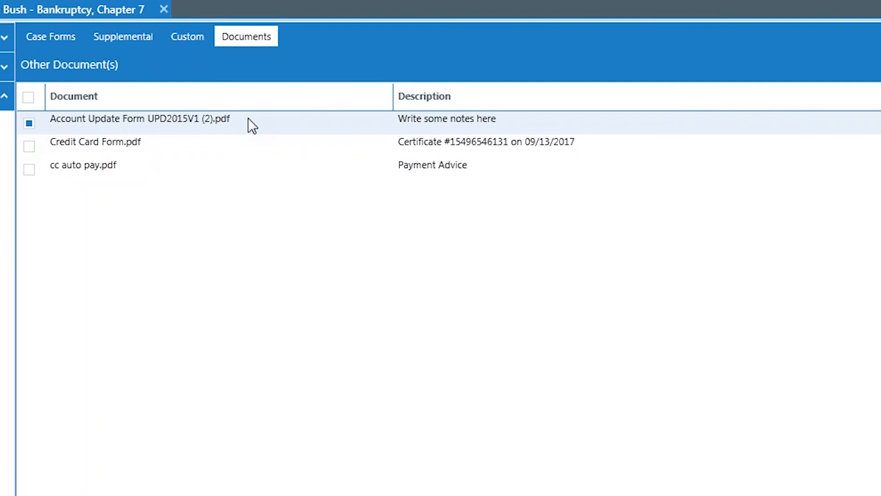
# Select all of the matter's case forms and set their watermark to Draft
pyautogui.click(42, 40)
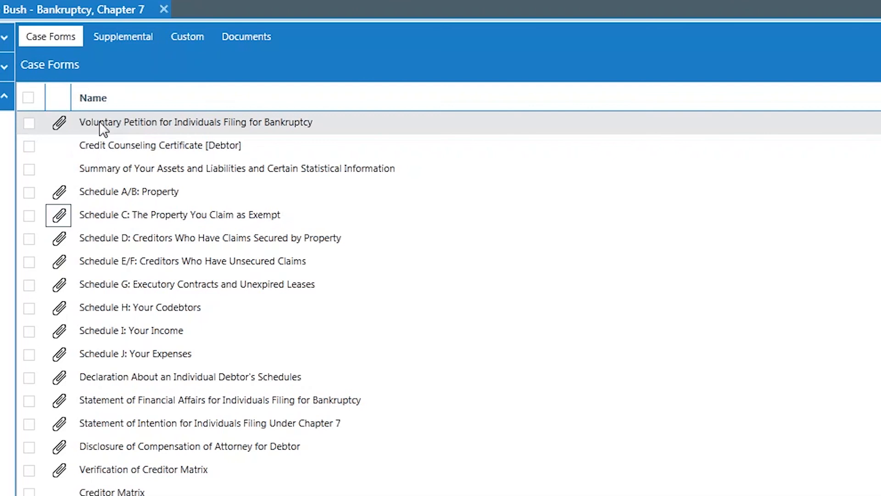
pyautogui.click(29, 97)
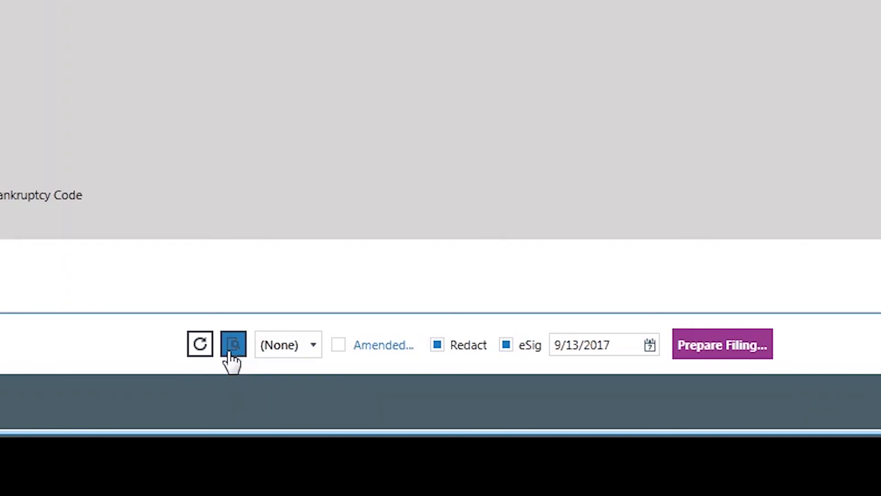
pyautogui.click(314, 352)
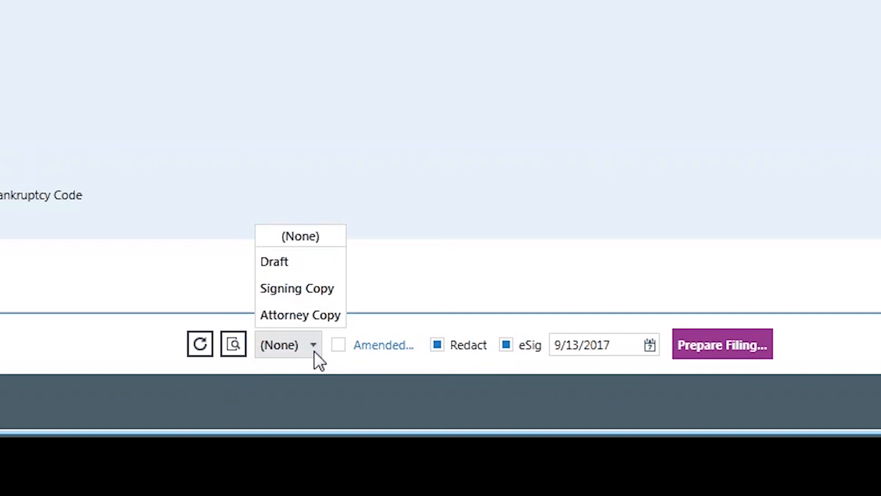
pyautogui.click(313, 263)
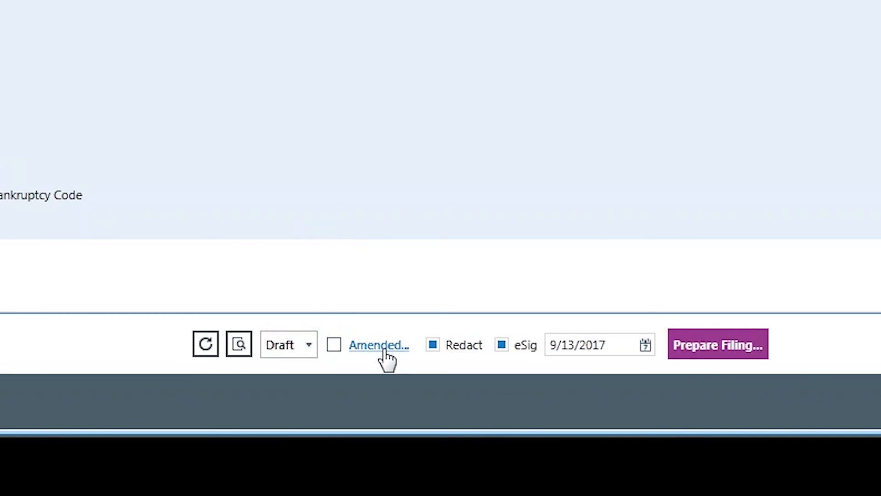
# Enable Prepare Amended form(s) with all items included and close the amended form options
pyautogui.click(333, 344)
pyautogui.click(365, 349)
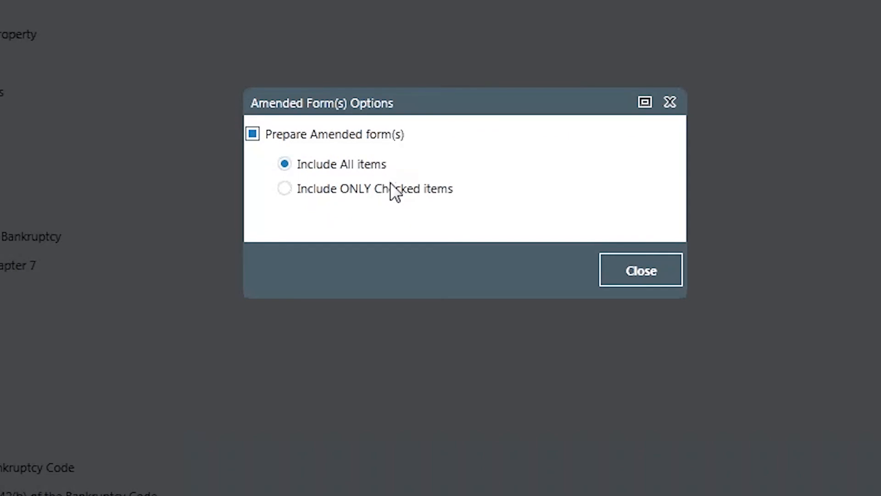
pyautogui.click(655, 271)
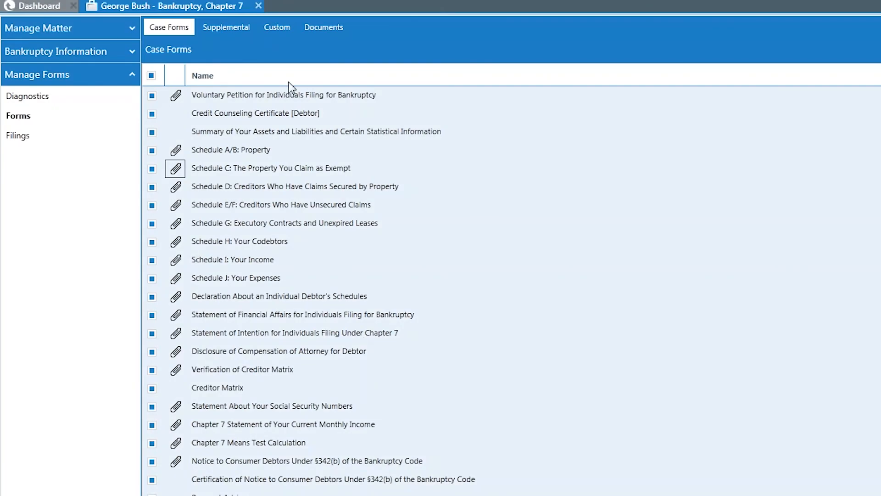
# Select the supplemental Certification About a Financial Management Course [Debtor] and review the selected custom forms and other documents
pyautogui.click(236, 28)
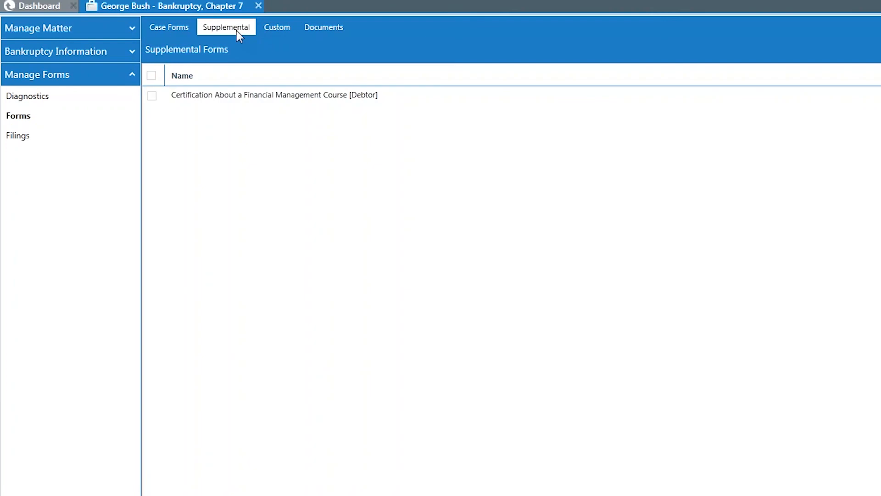
pyautogui.click(152, 96)
pyautogui.click(278, 29)
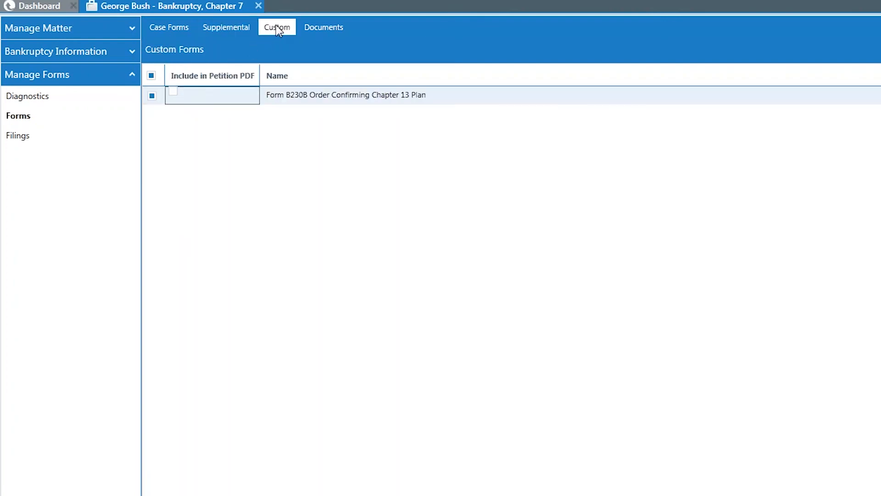
pyautogui.click(326, 29)
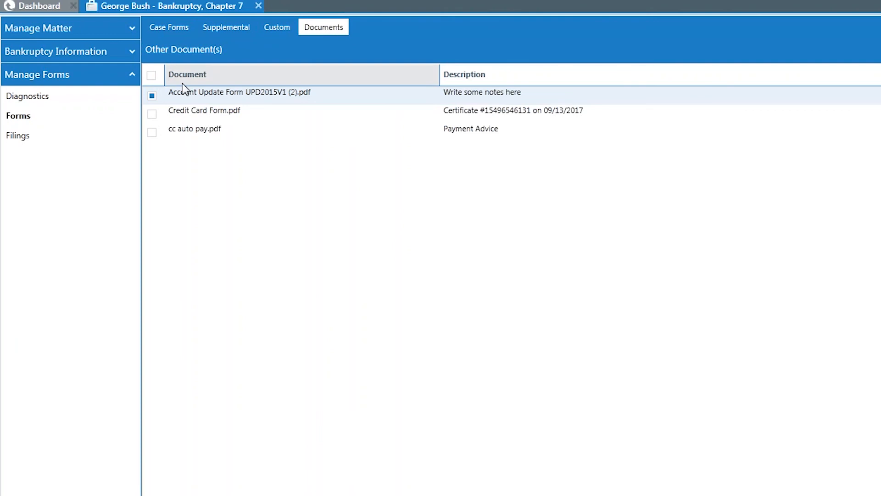
# Prepare the filing from the case forms with Launch ECF enabled, and check the jurisdiction and login preferences in EZ-ECF
pyautogui.click(161, 28)
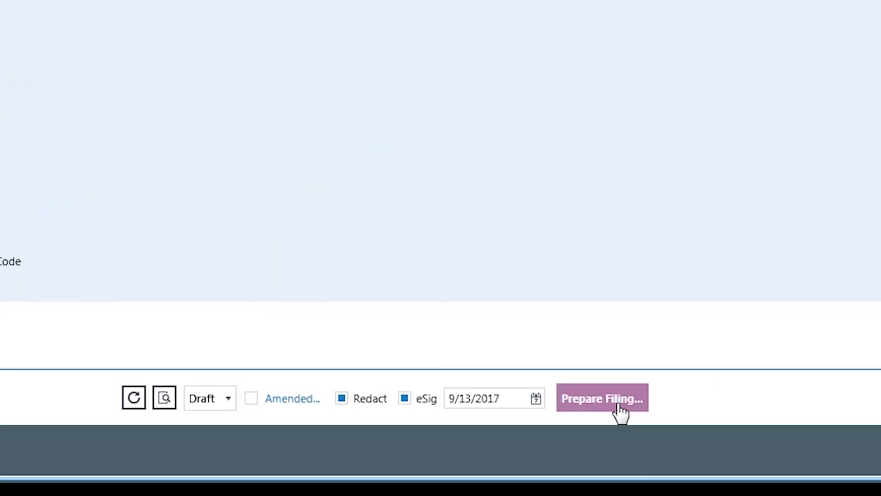
pyautogui.click(621, 409)
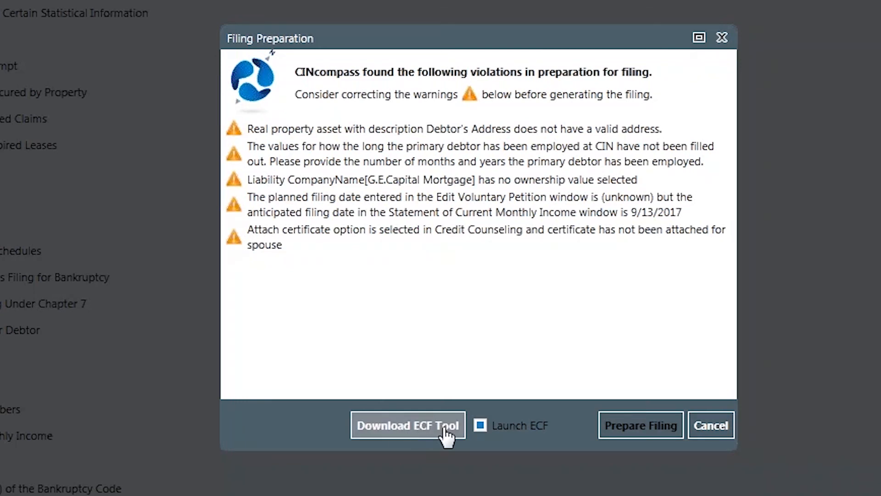
pyautogui.click(616, 430)
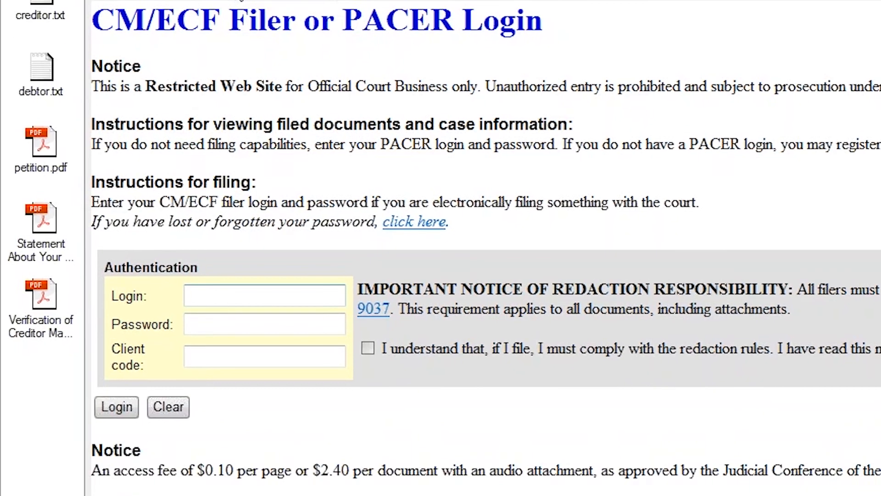
pyautogui.click(232, 40)
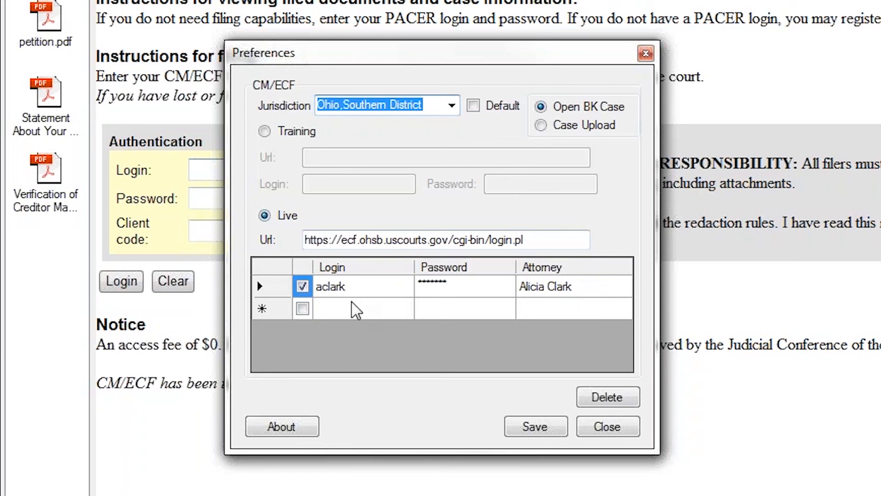
pyautogui.click(617, 428)
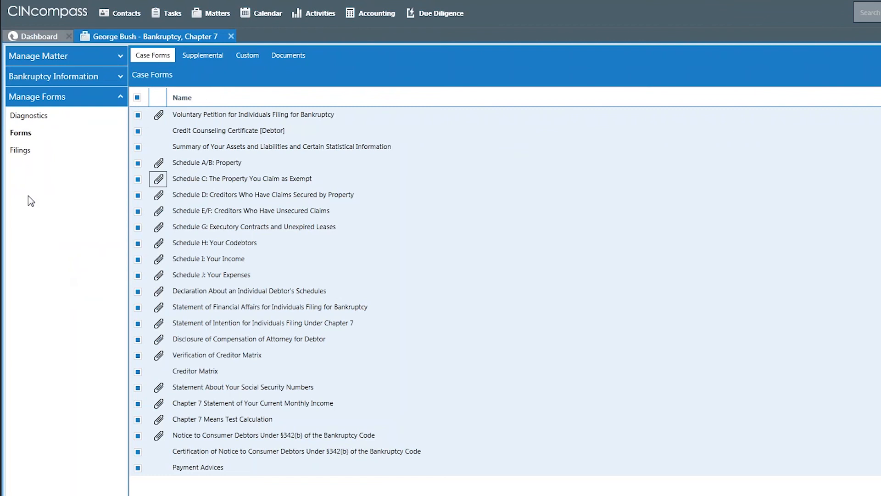
# Examine the generation status and filing details of the new filing in the matter's filings list
pyautogui.click(20, 150)
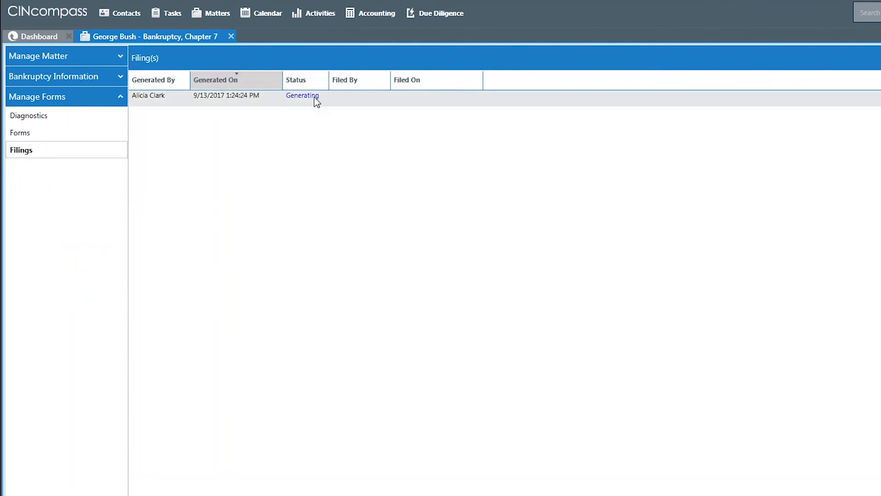
pyautogui.click(243, 103)
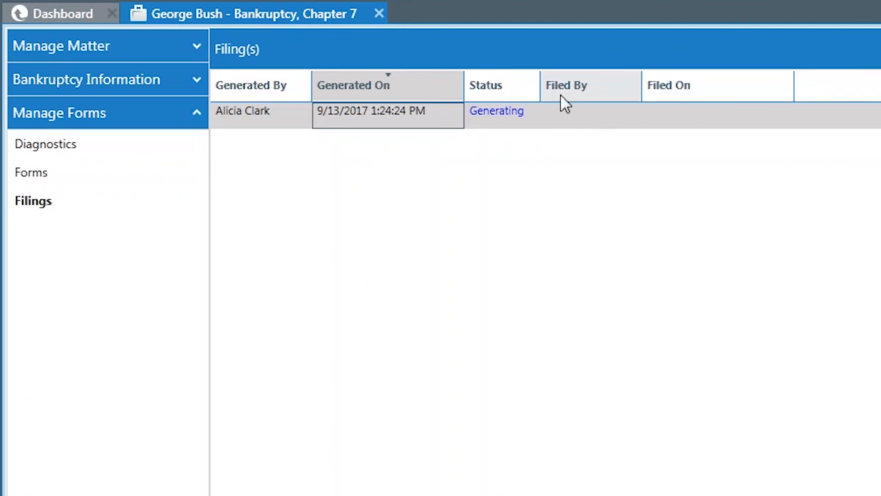
pyautogui.click(703, 118)
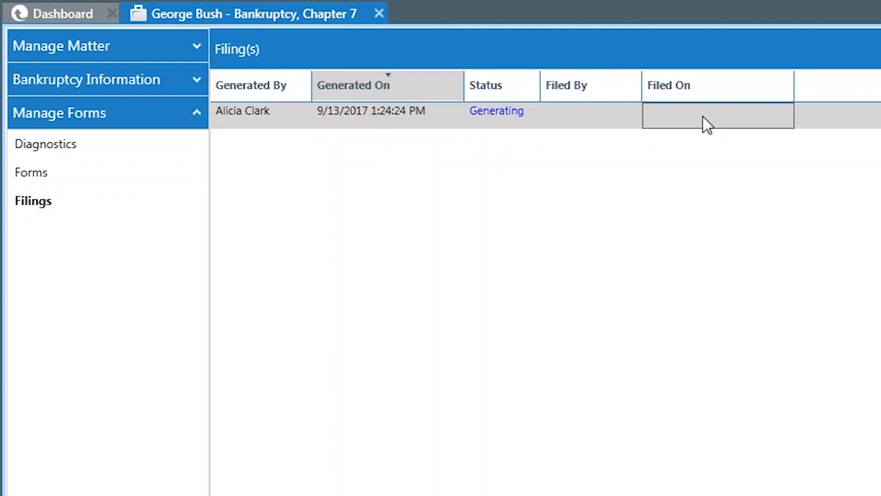
pyautogui.click(551, 117)
pyautogui.click(510, 113)
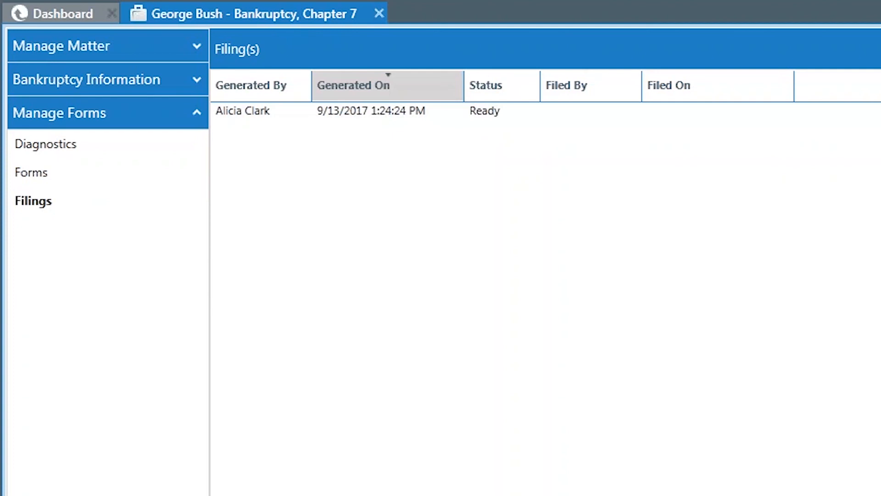
# View the generated filing's documents, including Form B230B Order Confirming Chapter 13 Plan.pdf, and close the file list
pyautogui.doubleClick(477, 115)
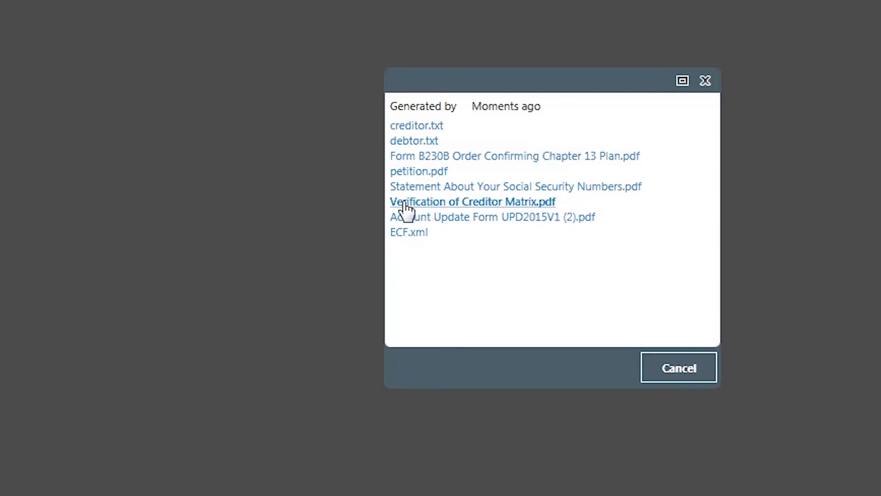
pyautogui.click(416, 156)
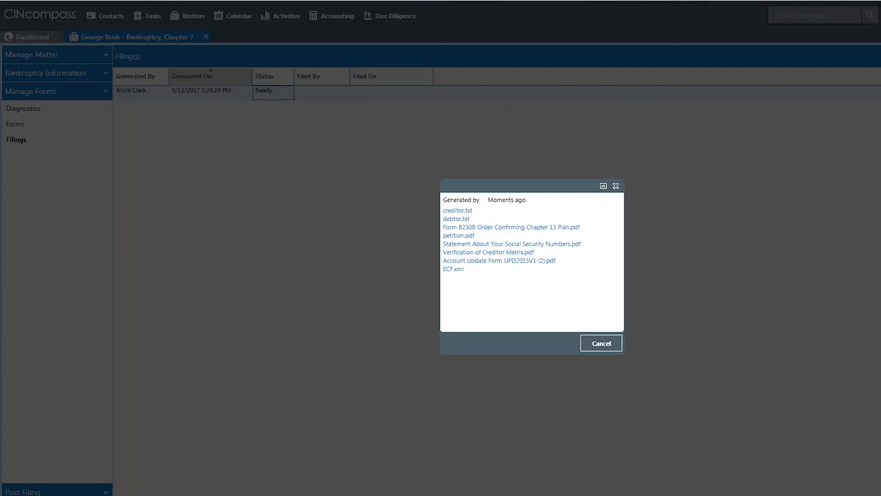
pyautogui.click(617, 156)
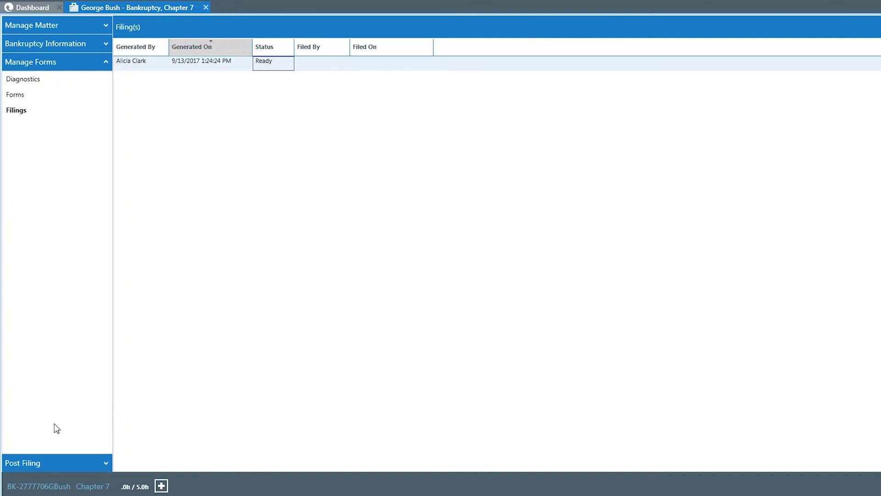
# Create a post-filing personal financial management certificate for Debtor 1 with provider Debtor Education and enter the certificate number
pyautogui.click(49, 464)
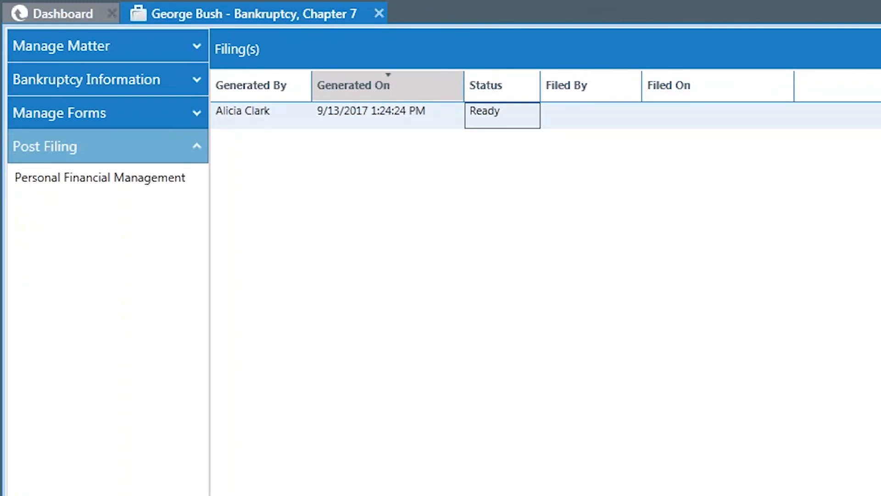
pyautogui.click(151, 183)
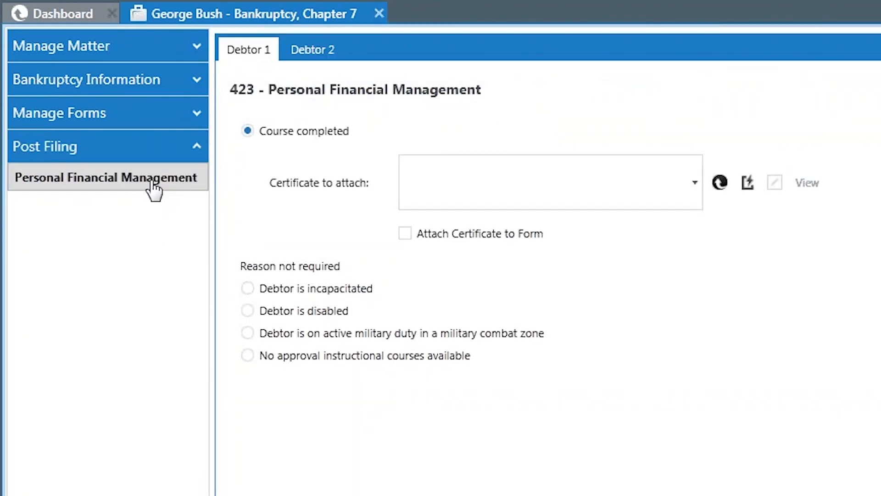
pyautogui.click(720, 181)
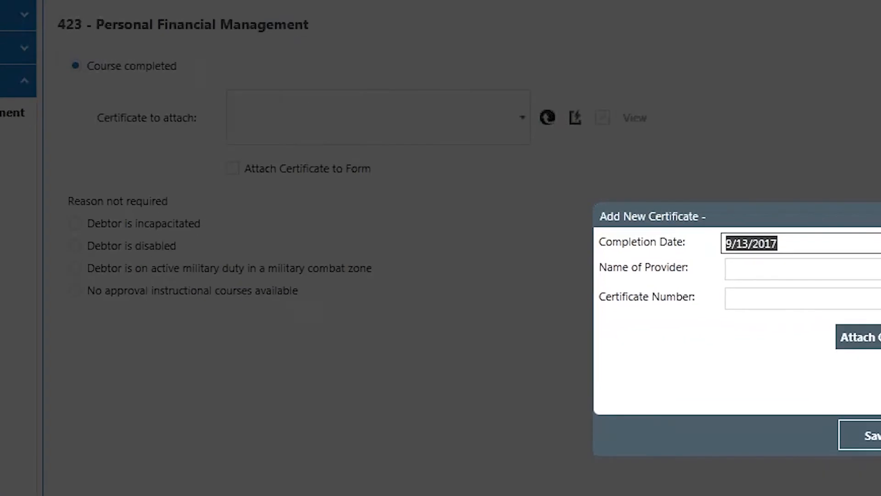
pyautogui.click(851, 273)
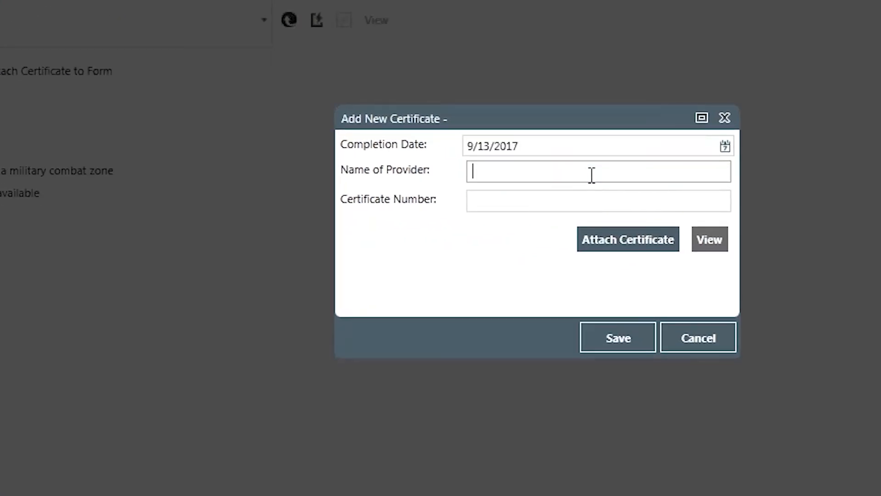
pyautogui.write('Debtor Education')
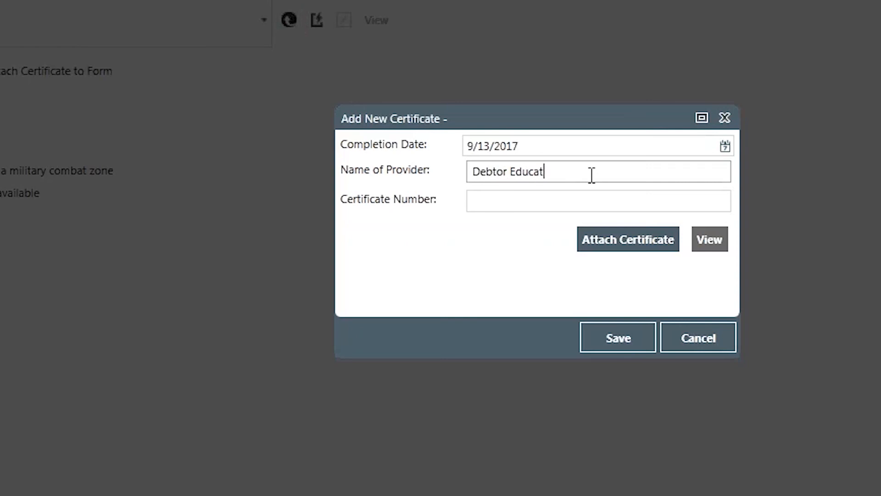
pyautogui.click(582, 204)
pyautogui.write('56495123187943')
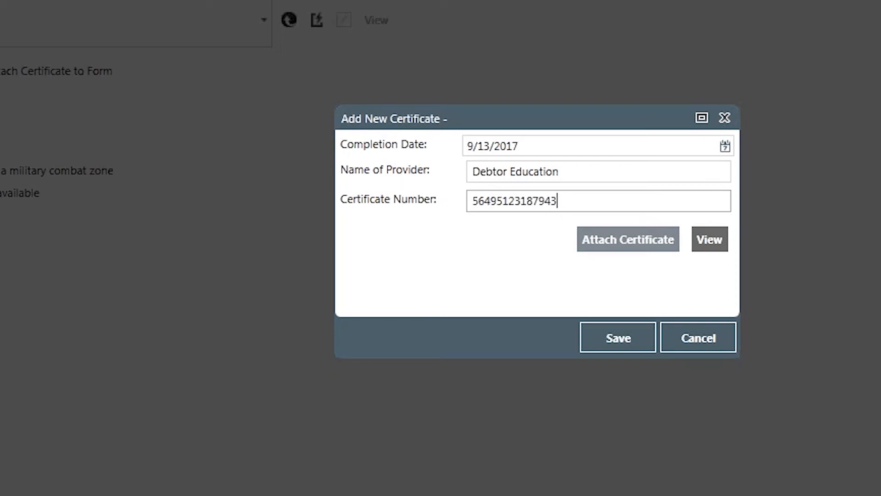
# Attach Blank 4506-T.pdf to the new certificate and save it
pyautogui.click(649, 232)
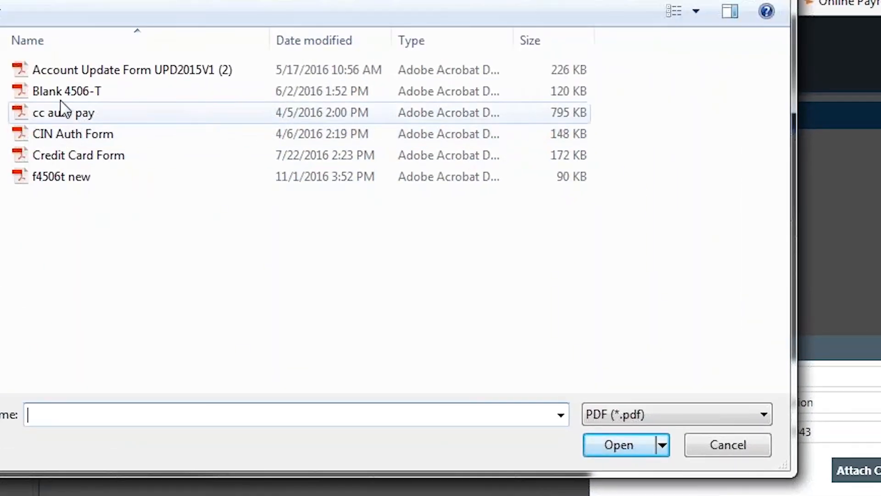
pyautogui.doubleClick(64, 92)
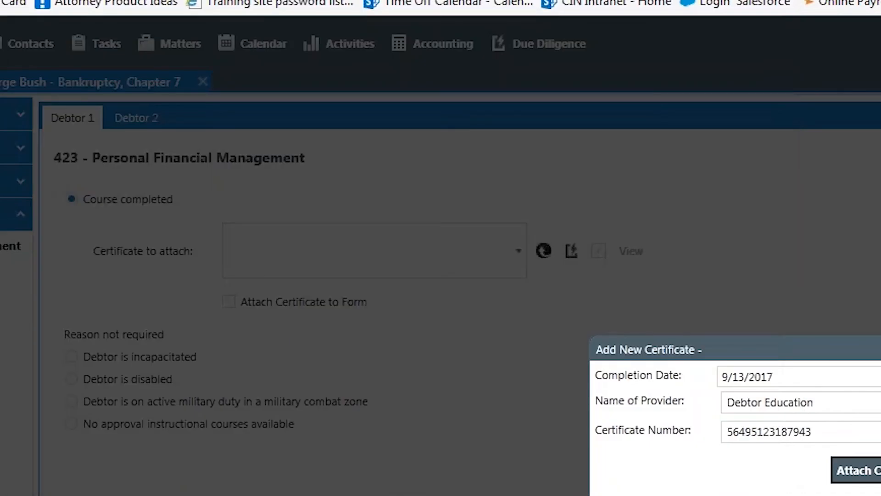
pyautogui.click(604, 393)
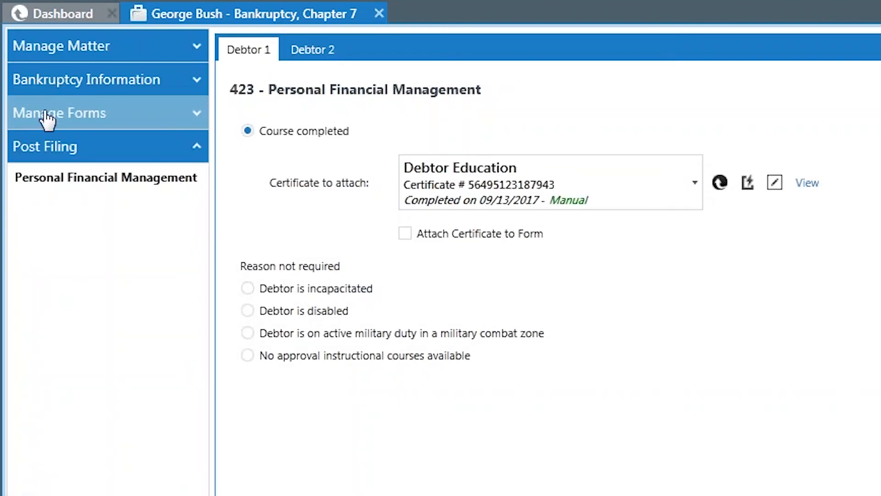
# Check the financial management certification among the matter's supplemental forms, and reopen the Post Filing section
pyautogui.click(45, 115)
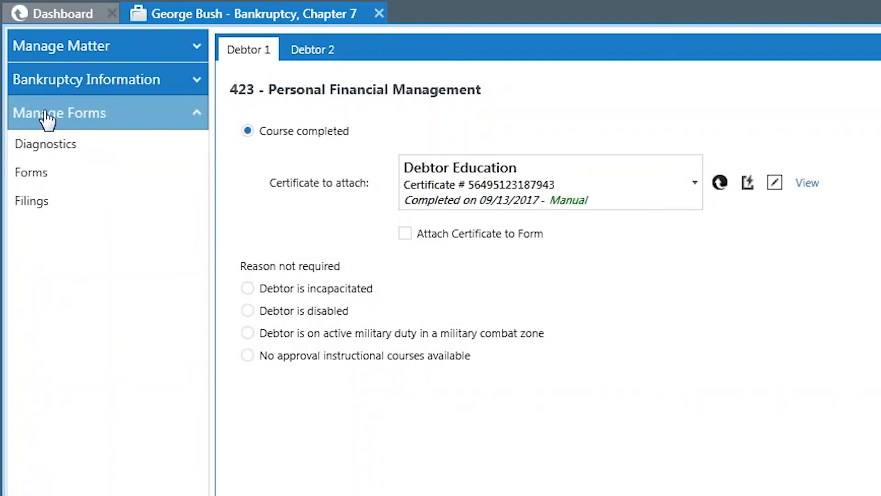
pyautogui.click(48, 180)
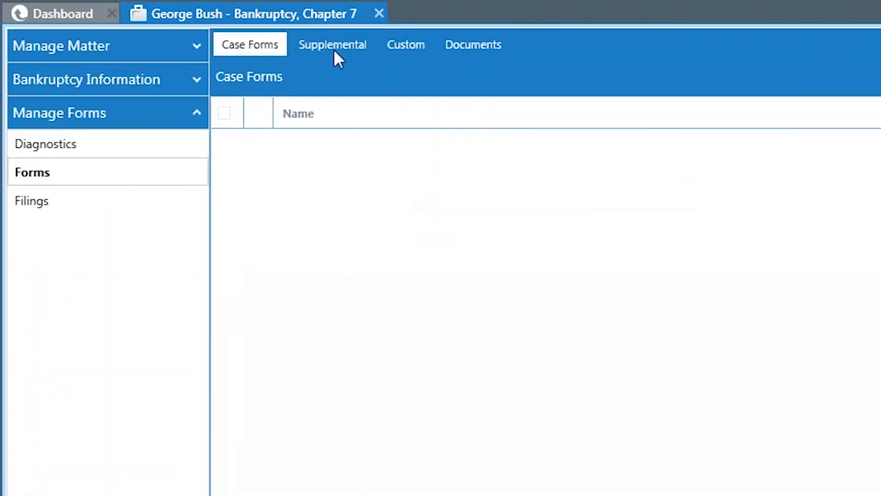
pyautogui.click(334, 48)
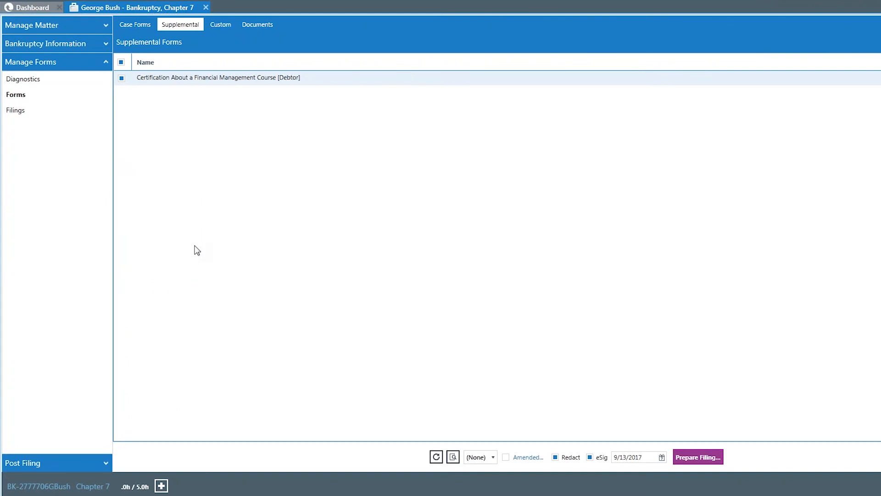
pyautogui.click(45, 463)
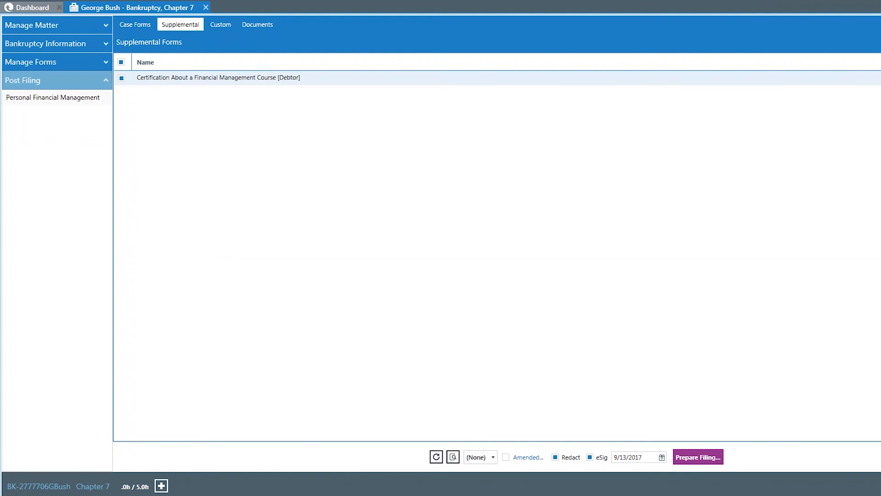